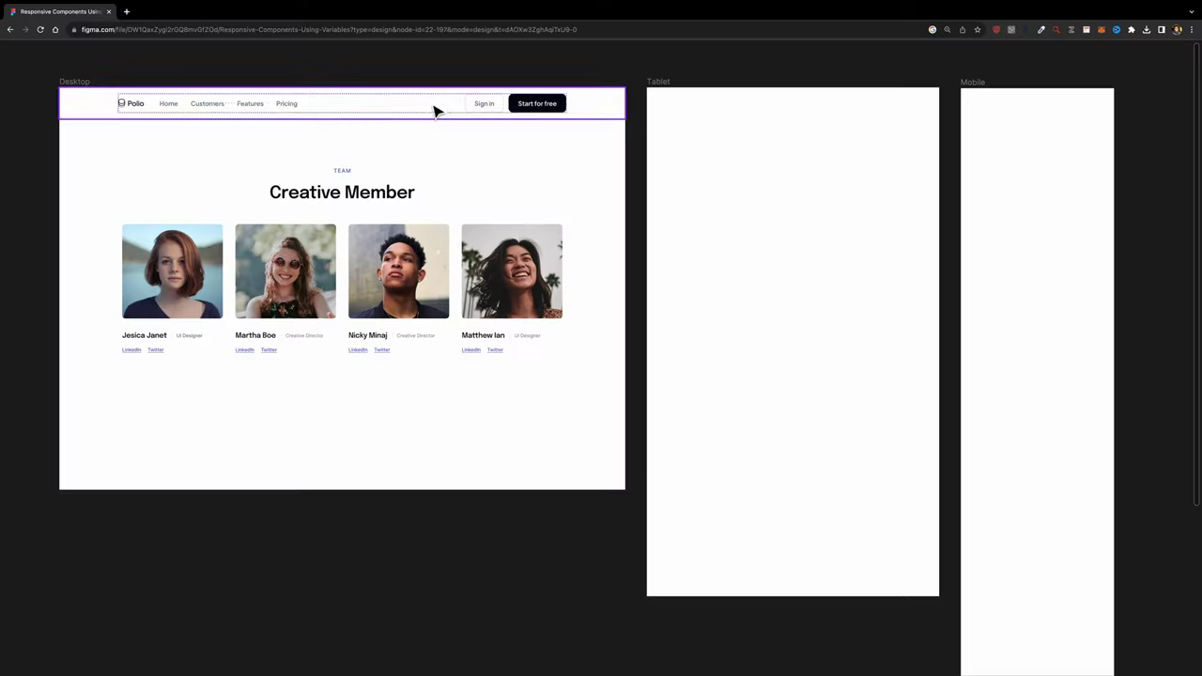
# - Copy the navbar and the team section from the Desktop frame into the Tablet frame
pyautogui.click(435, 111)
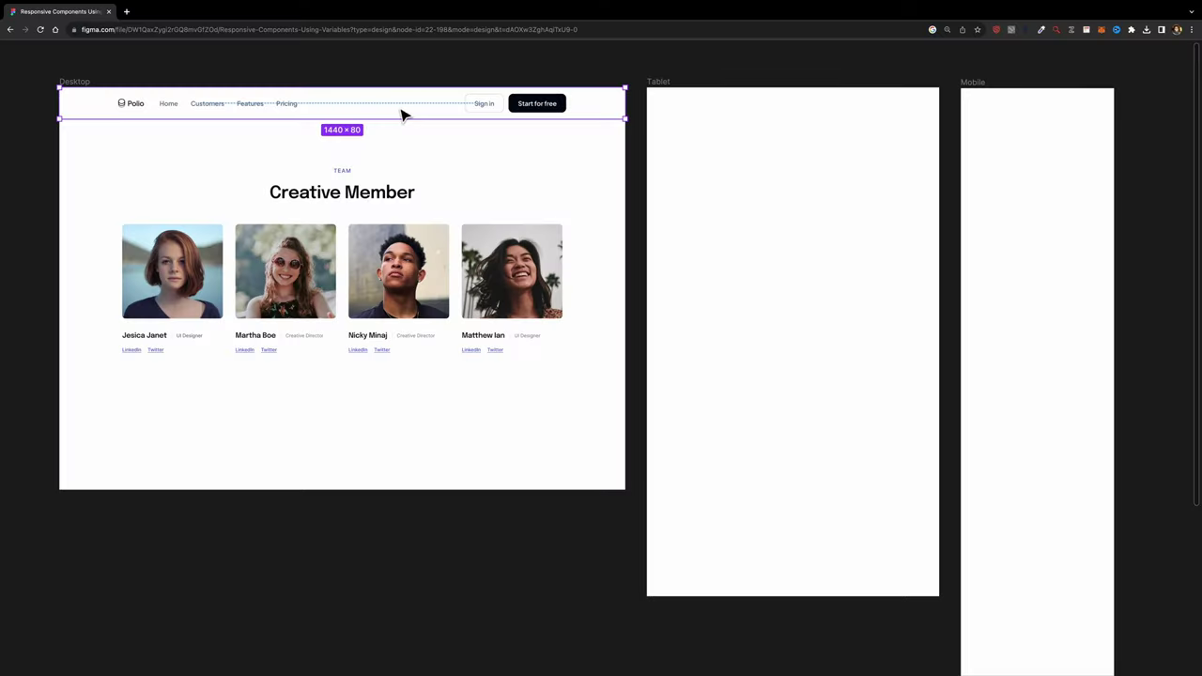
pyautogui.moveTo(384, 116); pyautogui.dragTo(786, 116)
pyautogui.click(355, 178)
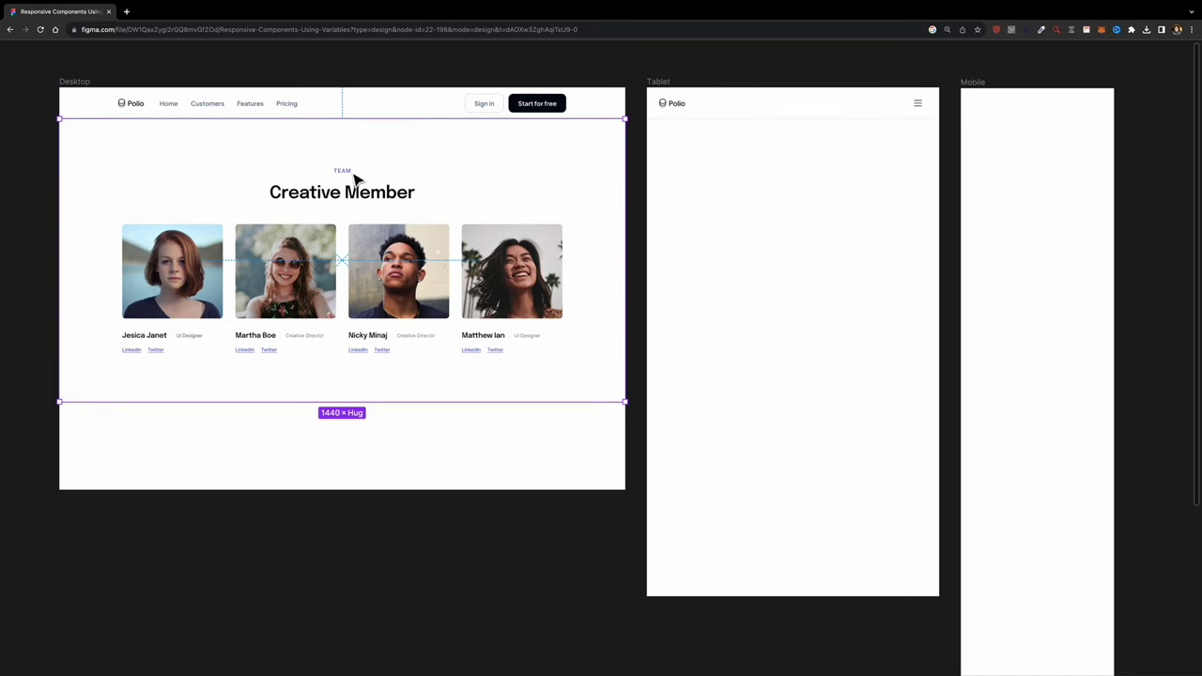
pyautogui.moveTo(352, 181); pyautogui.dragTo(864, 196)
# - Copy the navbar and the team section from the Tablet frame into the Mobile frame
pyautogui.click(787, 115)
pyautogui.moveTo(787, 115); pyautogui.dragTo(1100, 113)
pyautogui.moveTo(817, 188); pyautogui.dragTo(1113, 181)
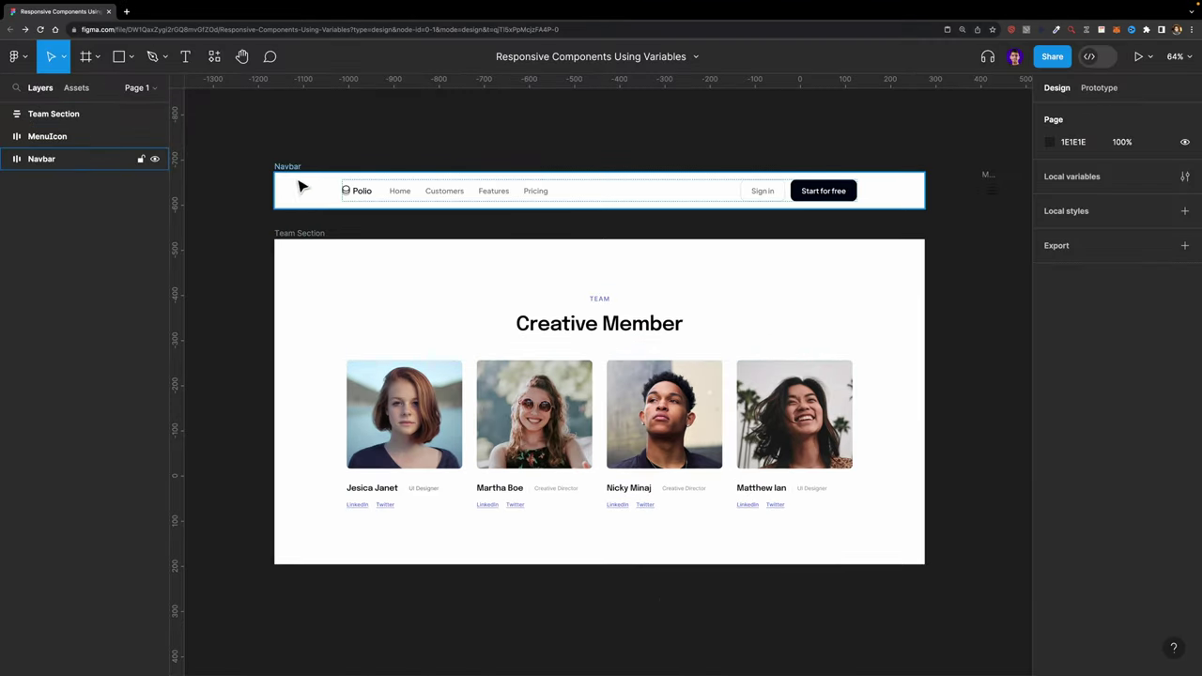
pyautogui.click(283, 235)
pyautogui.click(287, 166)
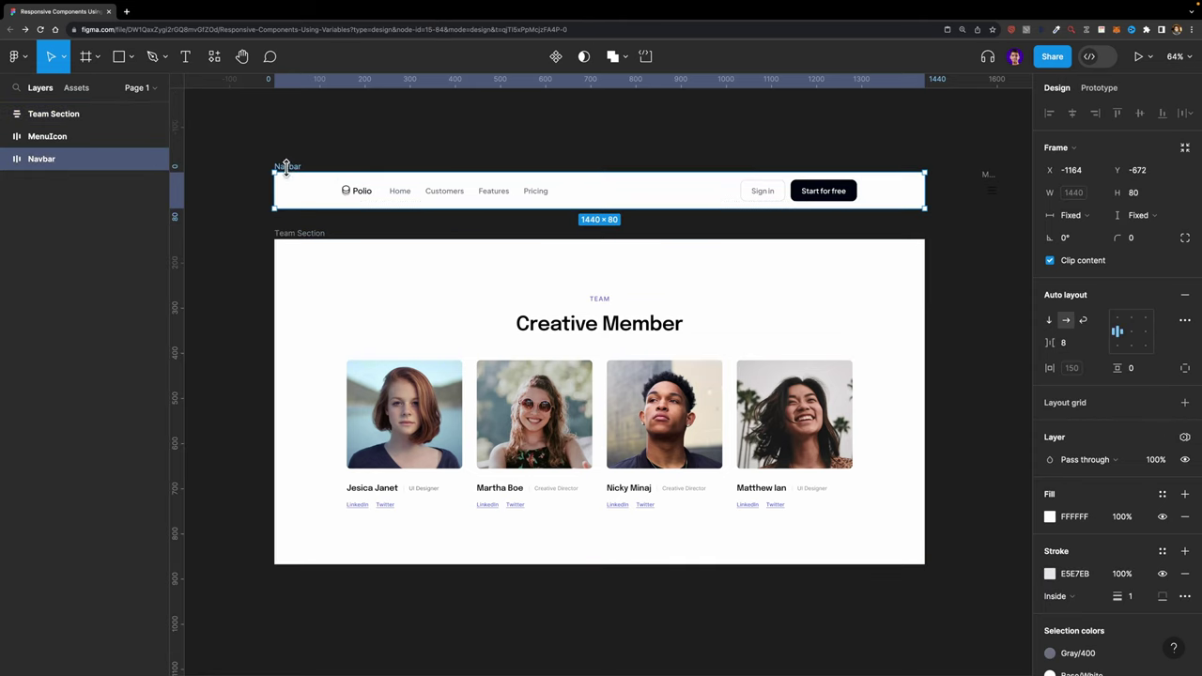
pyautogui.click(299, 232)
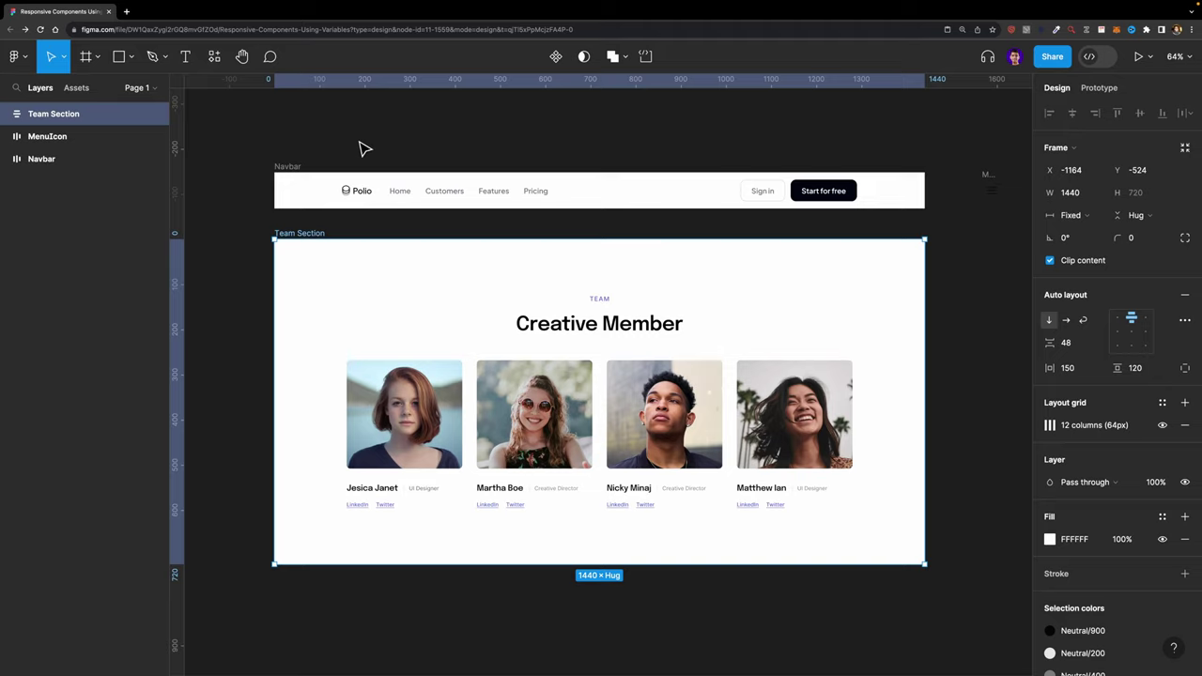
pyautogui.click(324, 177)
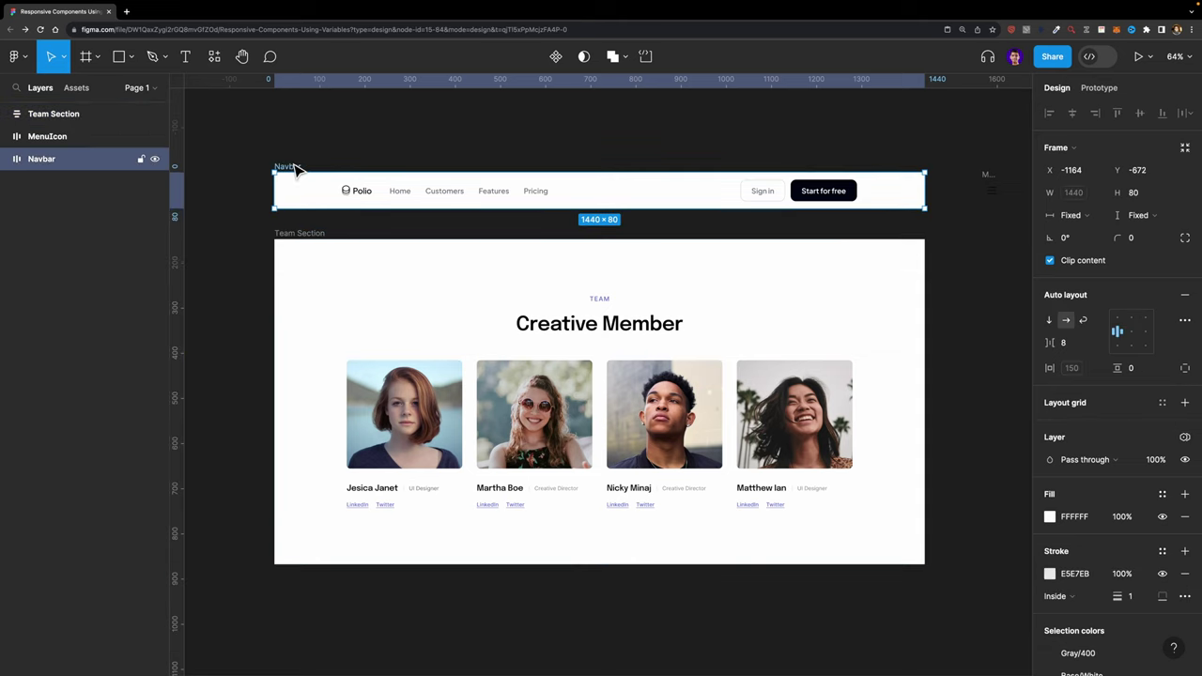
# - Move the Team Section frame to the left of the Navbar, level with its top edge at X -2804, Y -672
pyautogui.click(302, 242)
pyautogui.scroll(-3, 309, 236)
pyautogui.moveTo(309, 236); pyautogui.dragTo(235, 237)
pyautogui.hscroll(-3, 235, 237)
pyautogui.moveTo(443, 242); pyautogui.dragTo(141, 184)
pyautogui.hscroll(5, 297, 193)
pyautogui.scroll(3, 298, 194)
pyautogui.hscroll(-2, 297, 194)
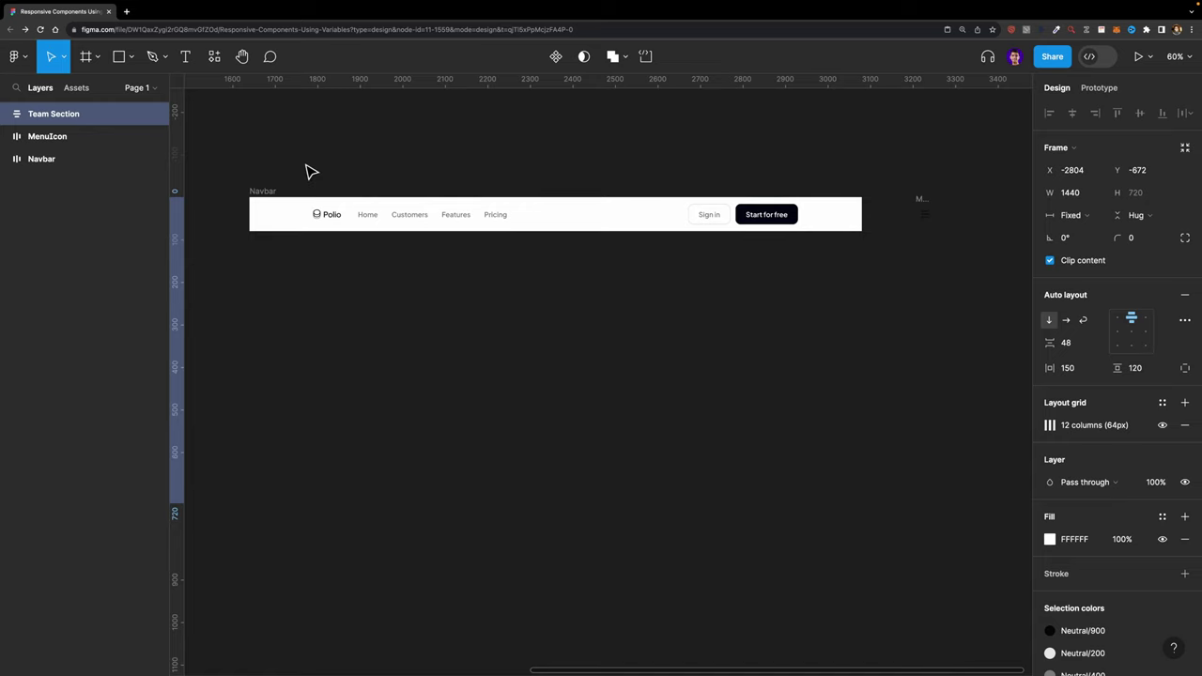
# - Add a new frame from the Desktop preset, 1440 × 1024
pyautogui.click(270, 192)
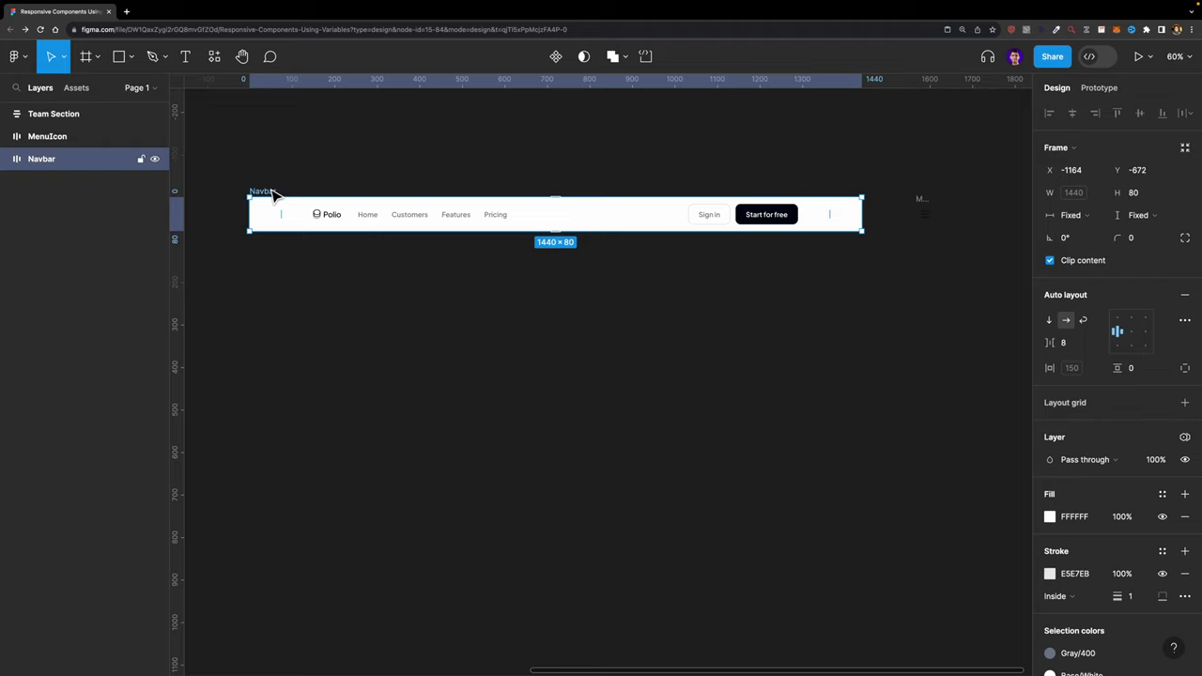
pyautogui.press('f')
pyautogui.scroll(-3, 328, 197)
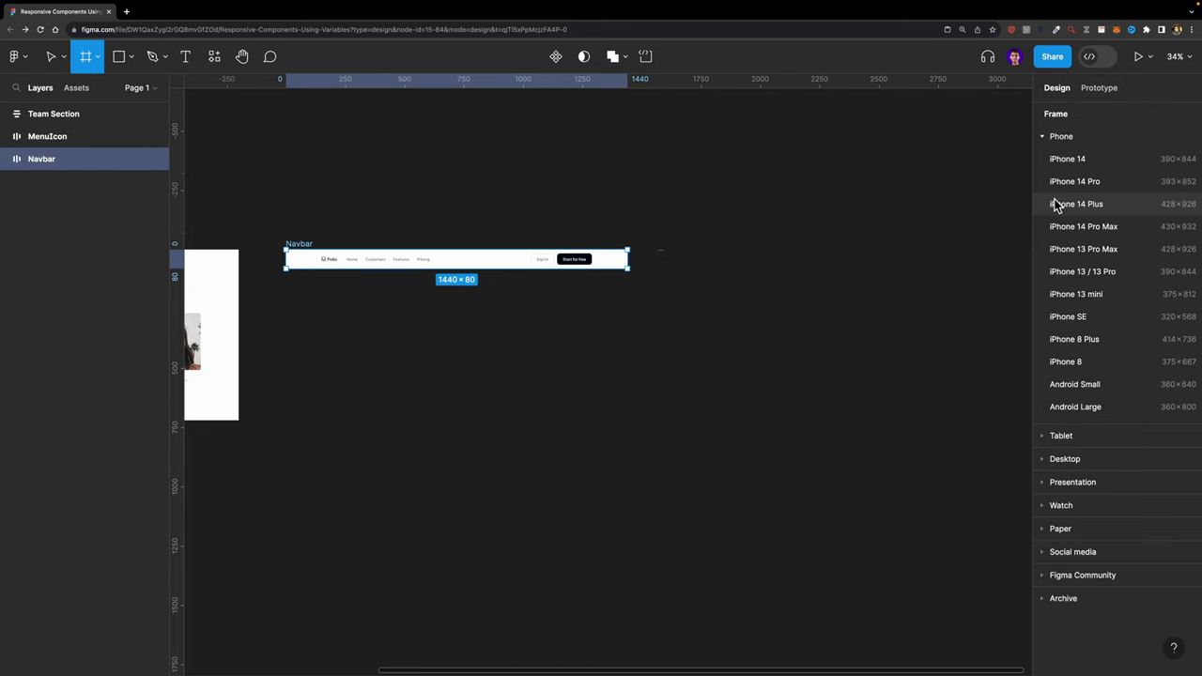
pyautogui.click(1043, 462)
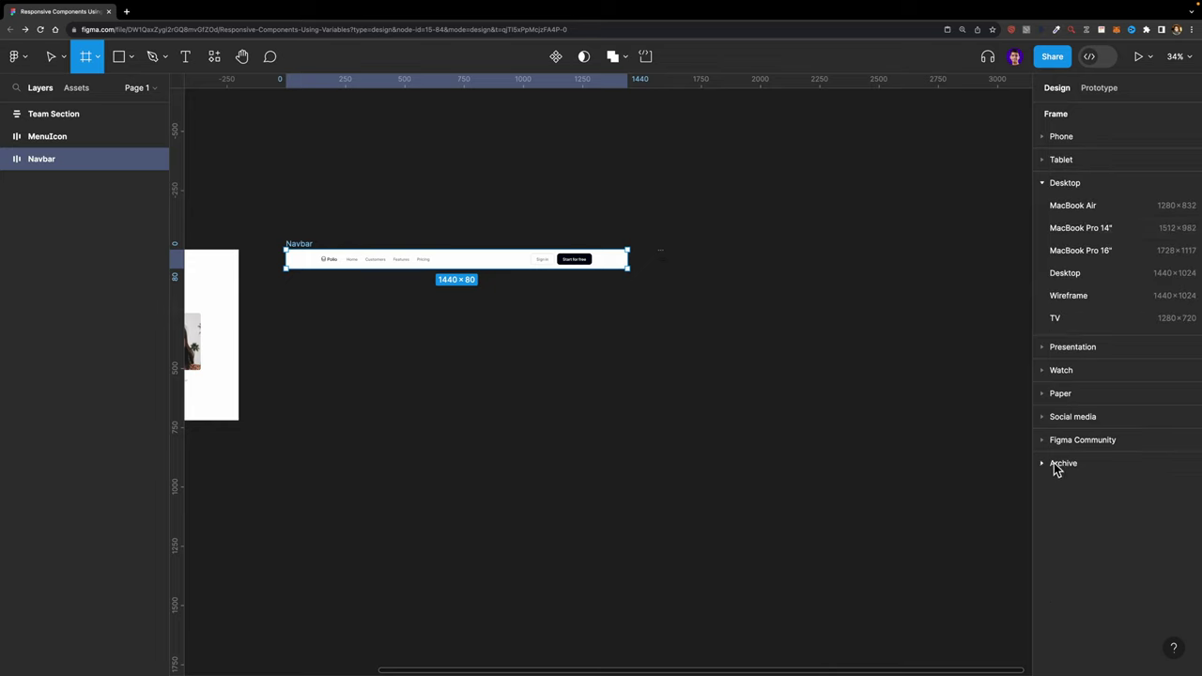
pyautogui.click(1066, 276)
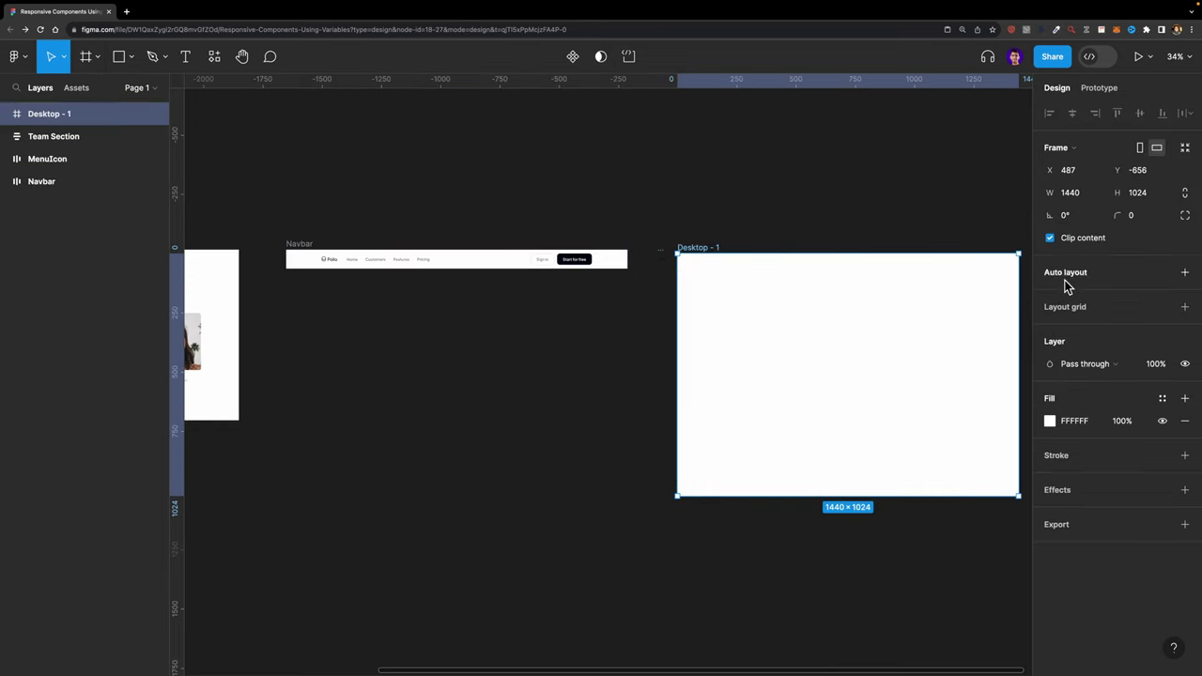
# - Add an iPad mini 8.3 preset frame beside the desktop frame and align their top edges
pyautogui.press('f')
pyautogui.click(1045, 158)
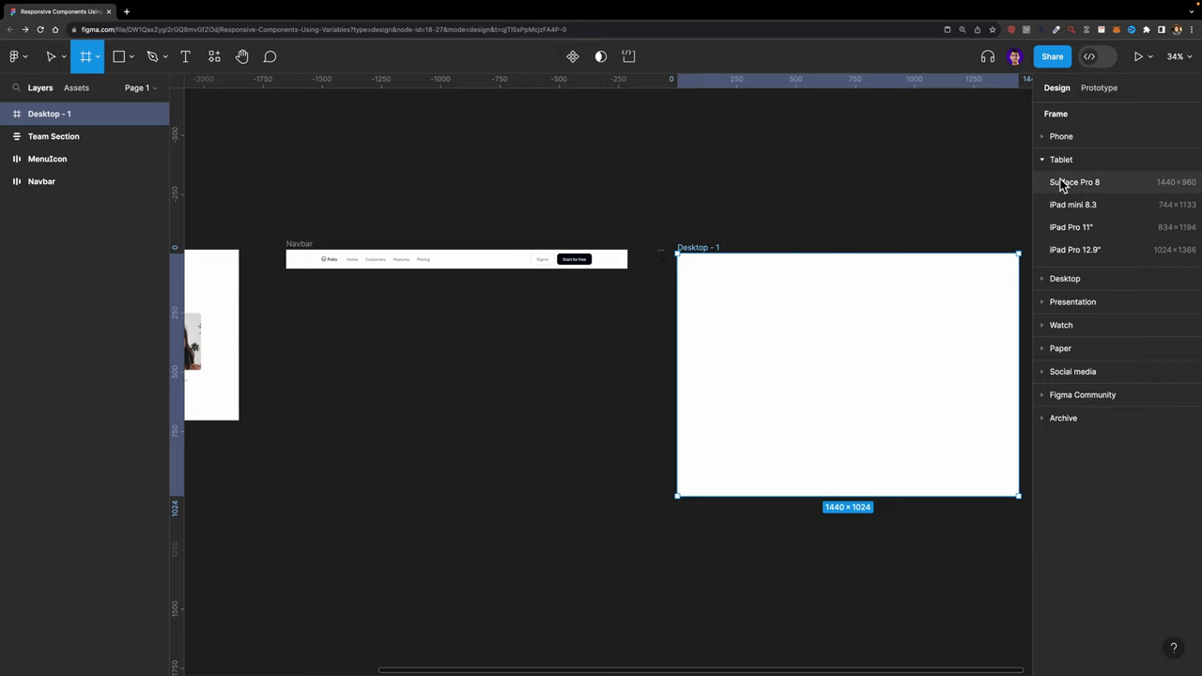
pyautogui.hscroll(5, 986, 193)
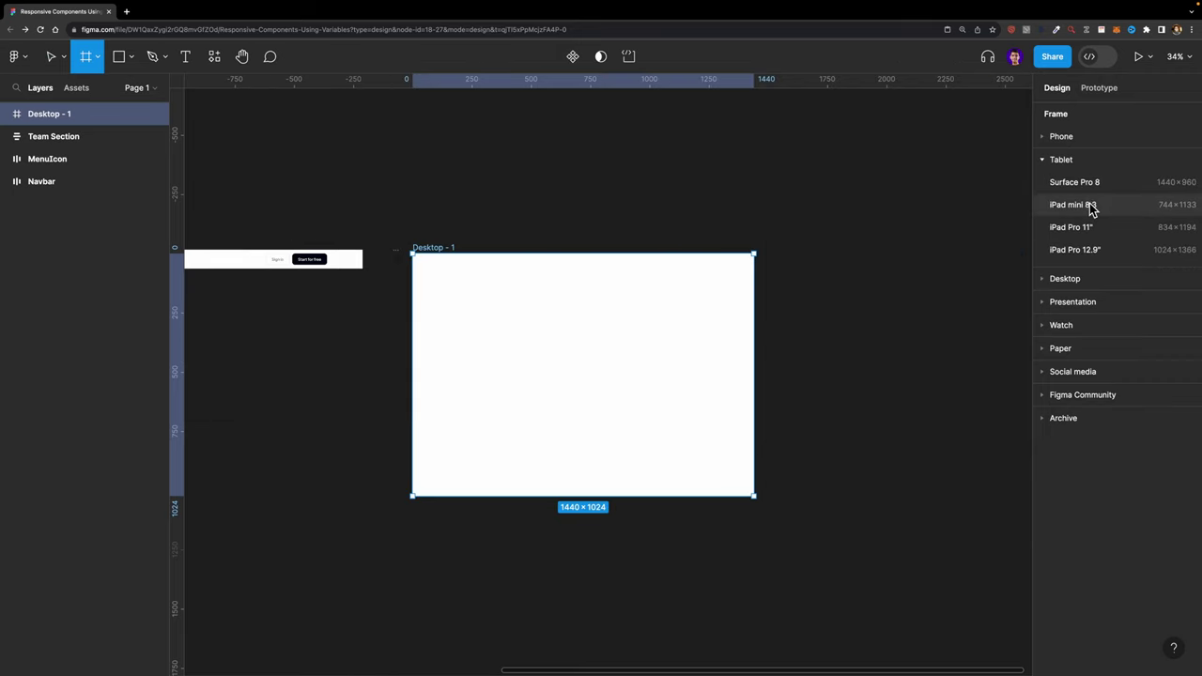
pyautogui.click(1092, 206)
pyautogui.moveTo(808, 241); pyautogui.dragTo(813, 252)
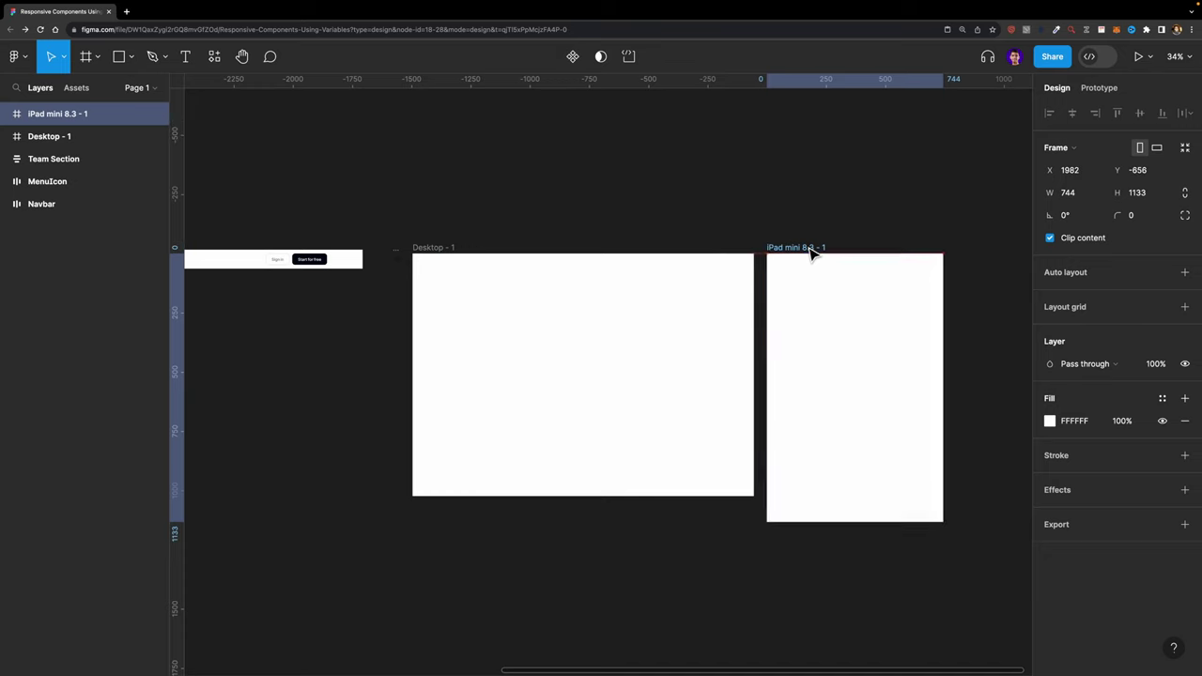
# - Add an iPhone 14 preset frame and place it to the right of the iPad mini frame, level with its top
pyautogui.press('f')
pyautogui.click(1043, 159)
pyautogui.click(1041, 136)
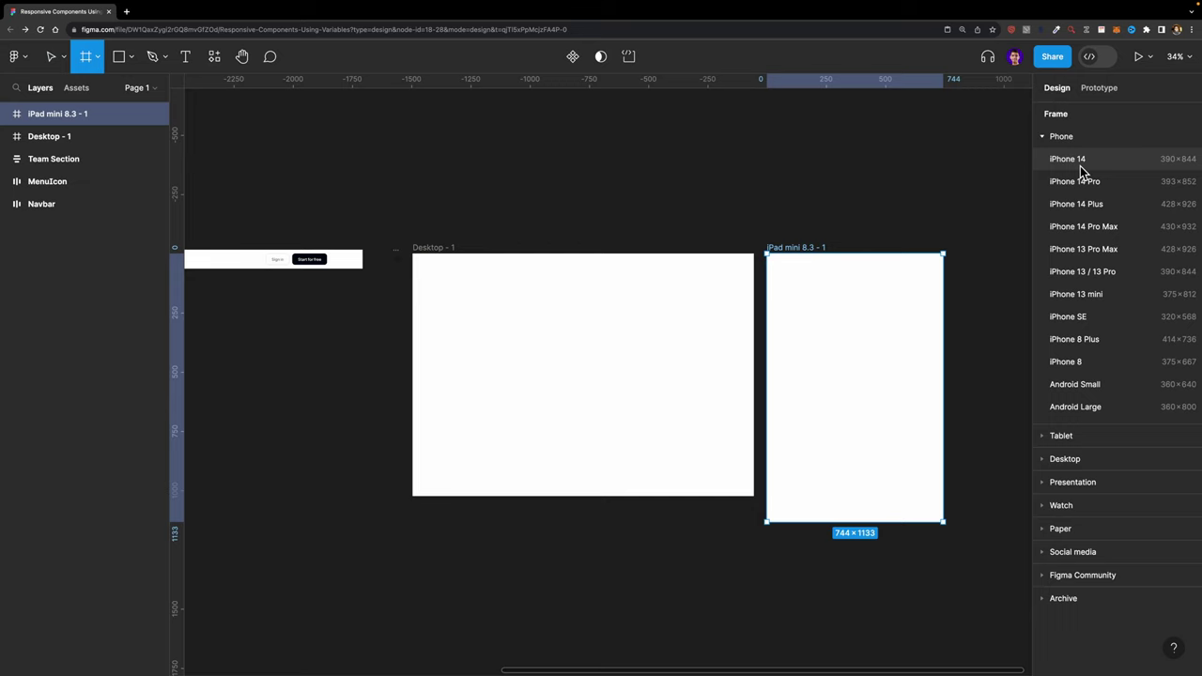
pyautogui.click(1080, 161)
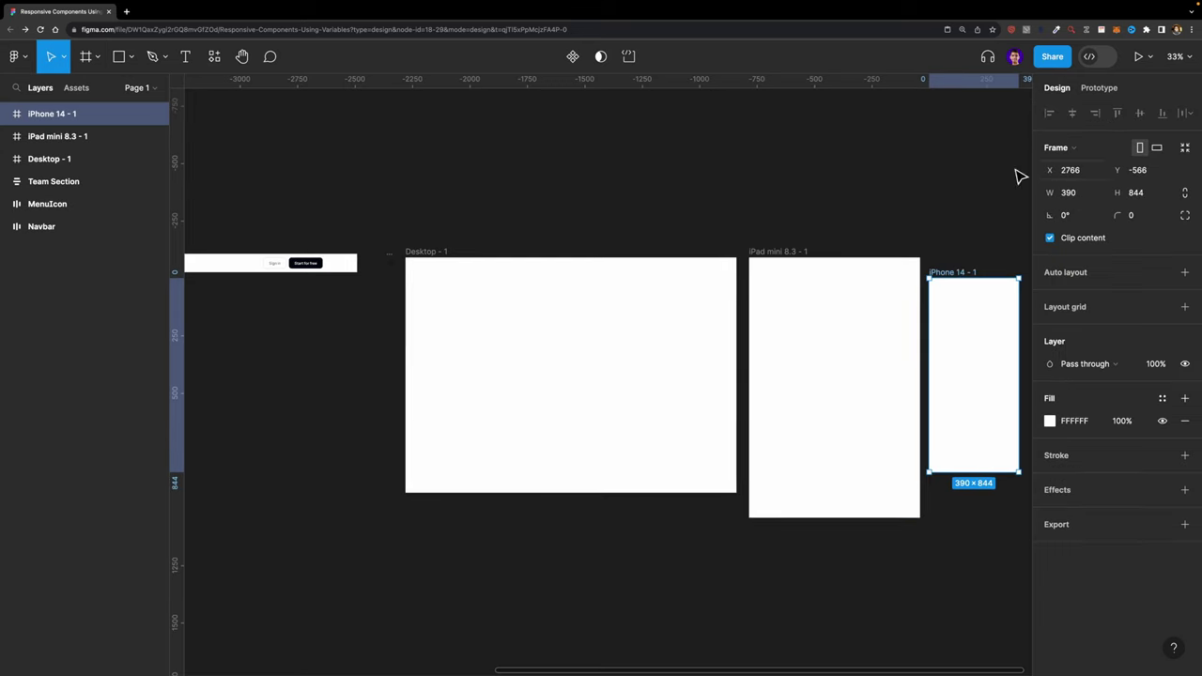
pyautogui.hscroll(3, 939, 197)
pyautogui.moveTo(885, 273); pyautogui.dragTo(887, 253)
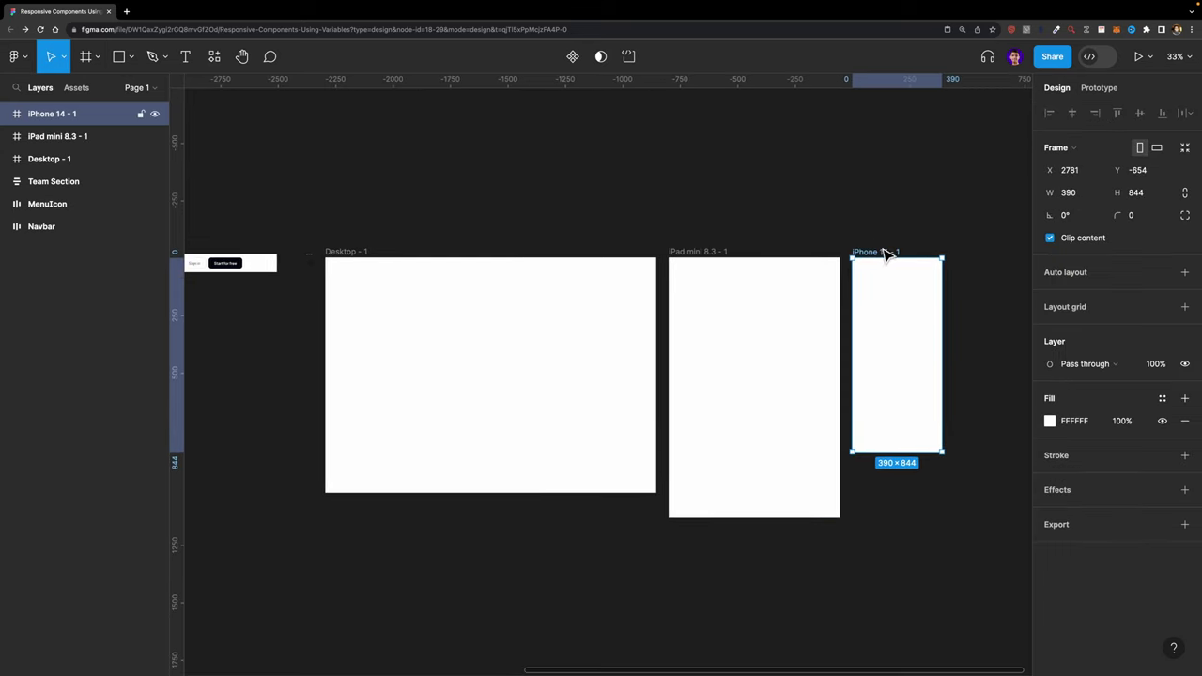
# - Turn the Navbar frame into a component and duplicate it, moving the main component below the new instance
pyautogui.hscroll(-10, 858, 228)
pyautogui.click(280, 208)
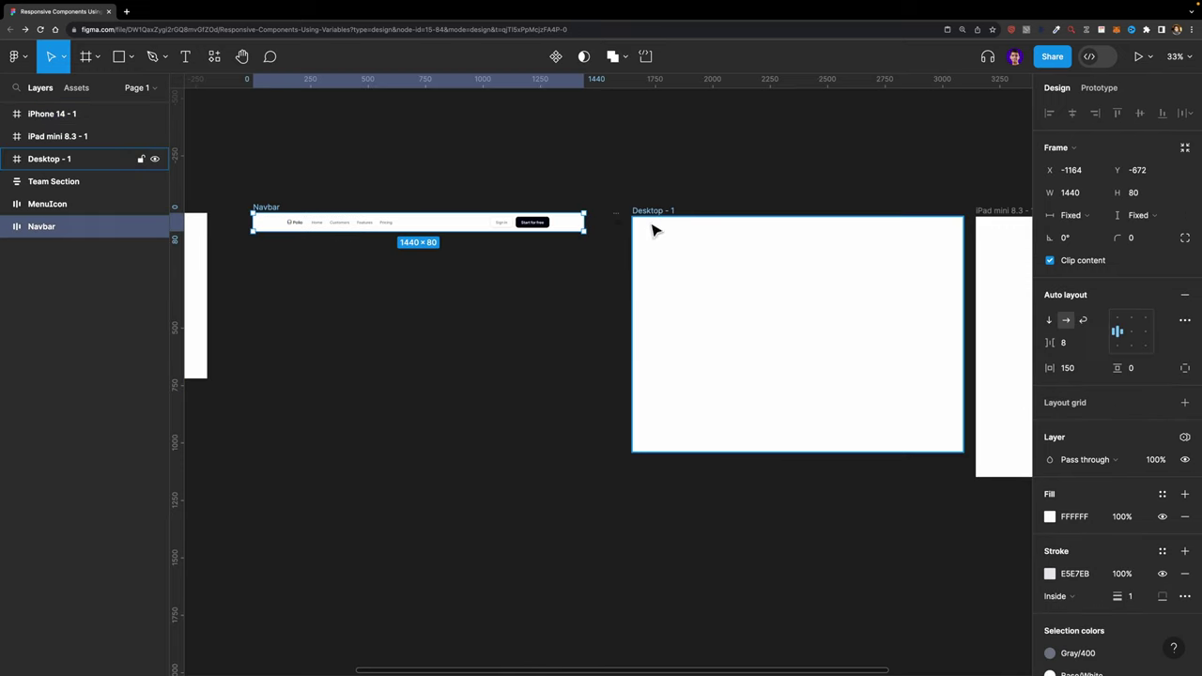
pyautogui.scroll(3, 516, 142)
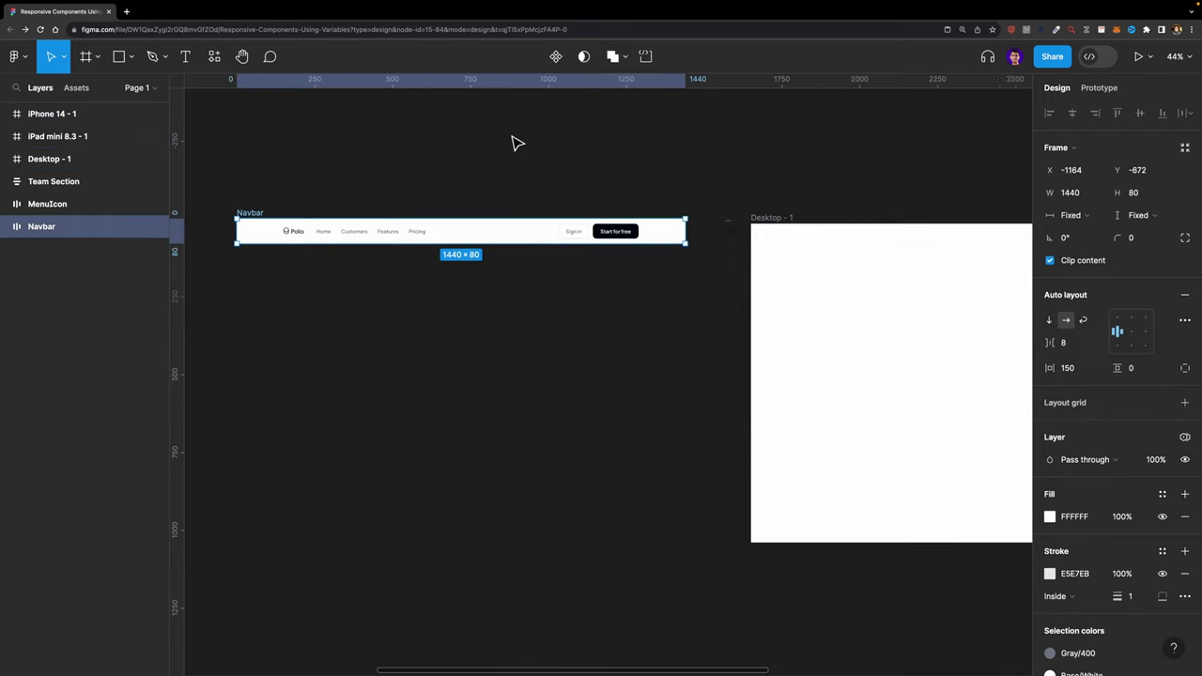
pyautogui.click(555, 59)
pyautogui.press('super+d')
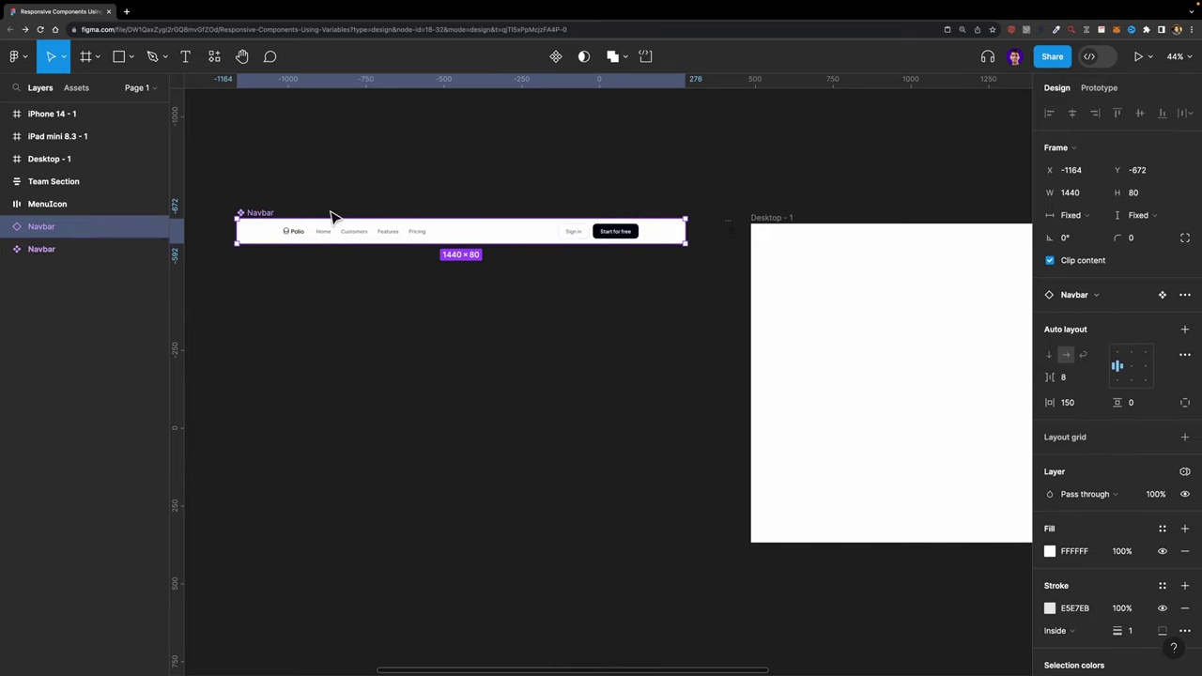
pyautogui.moveTo(247, 217); pyautogui.dragTo(249, 270)
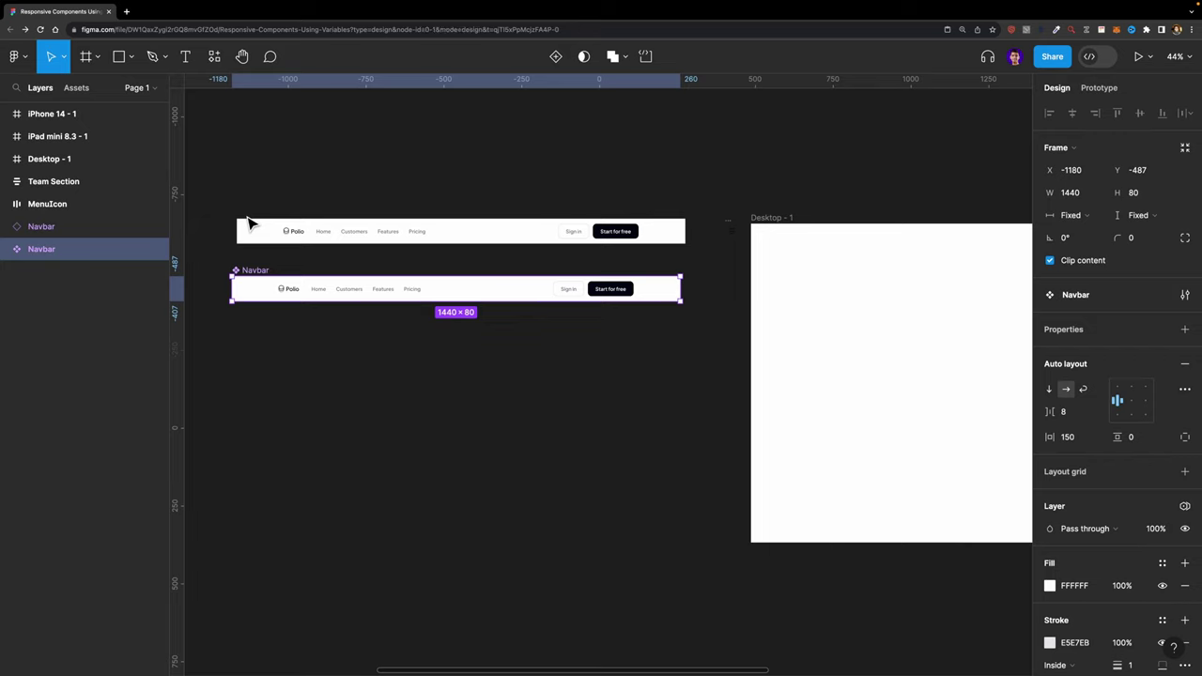
# - Place the Navbar instance inside the desktop frame, centred horizontally and aligned to the top edge
pyautogui.click(252, 232)
pyautogui.moveTo(283, 233); pyautogui.dragTo(789, 250)
pyautogui.hotkey('shift', '2')
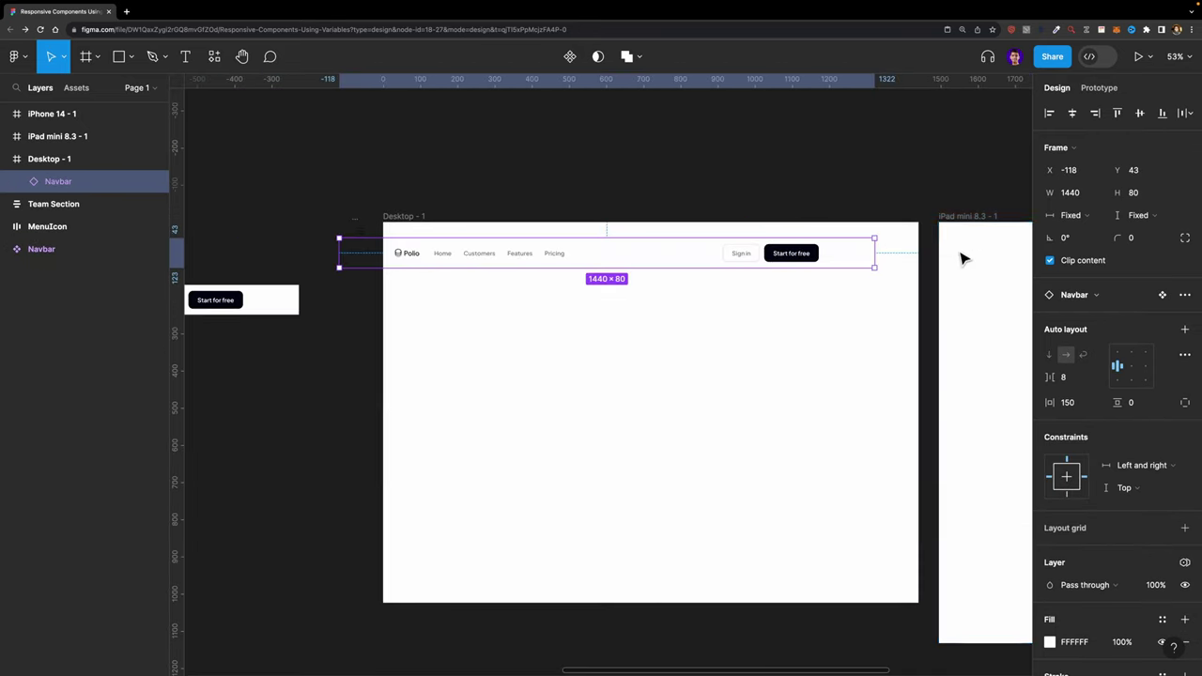
pyautogui.click(1072, 113)
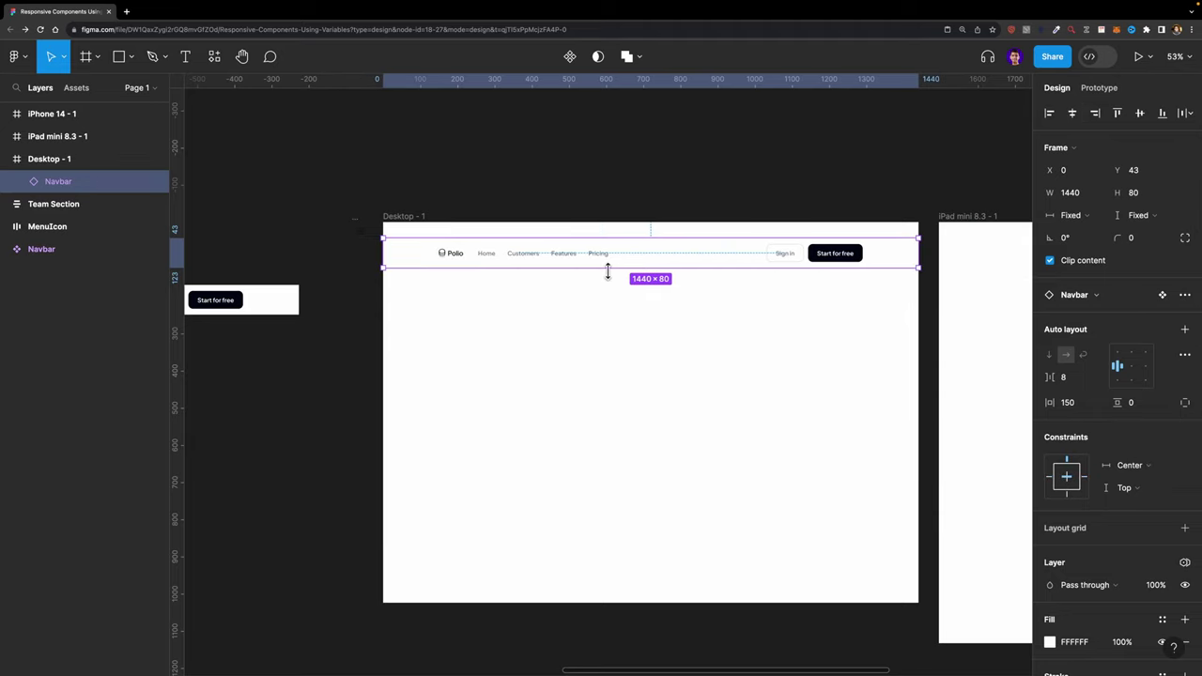
pyautogui.hotkey('alt', 'w')
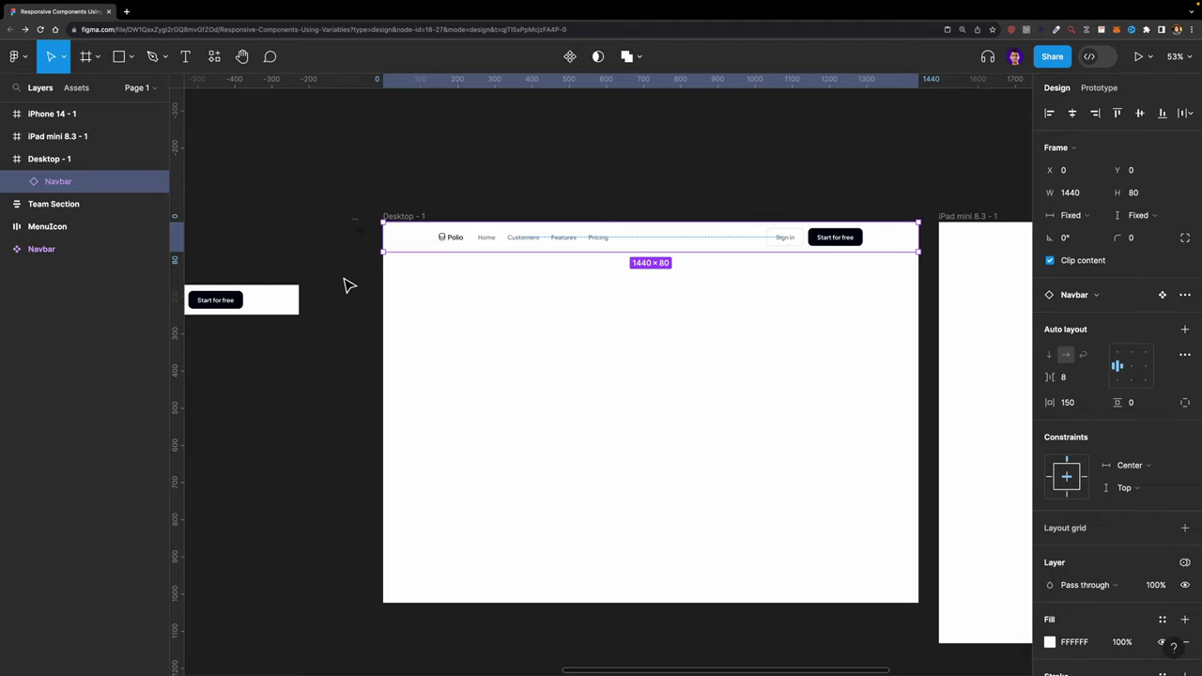
# - Paste the Navbar instance into the iPad mini 8.3 frame and the iPhone 14 frame
pyautogui.scroll(-5, 349, 284)
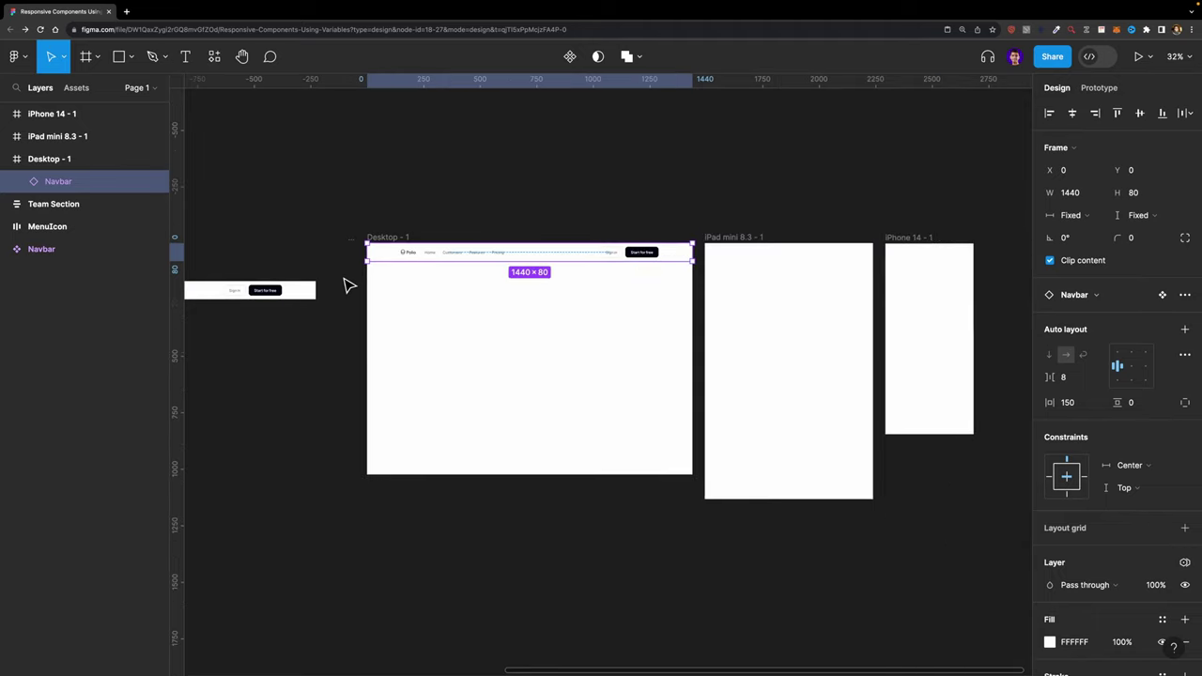
pyautogui.click(714, 238)
pyautogui.hotkey('ctrl', 'v')
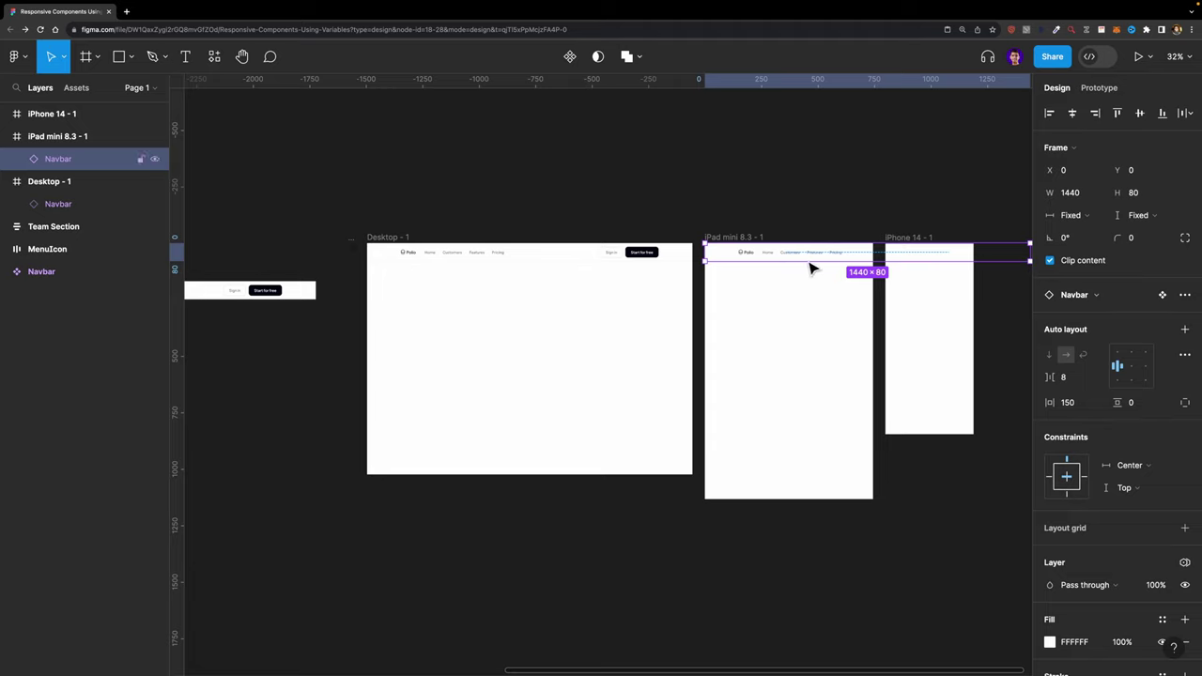
pyautogui.scroll(2, 805, 260)
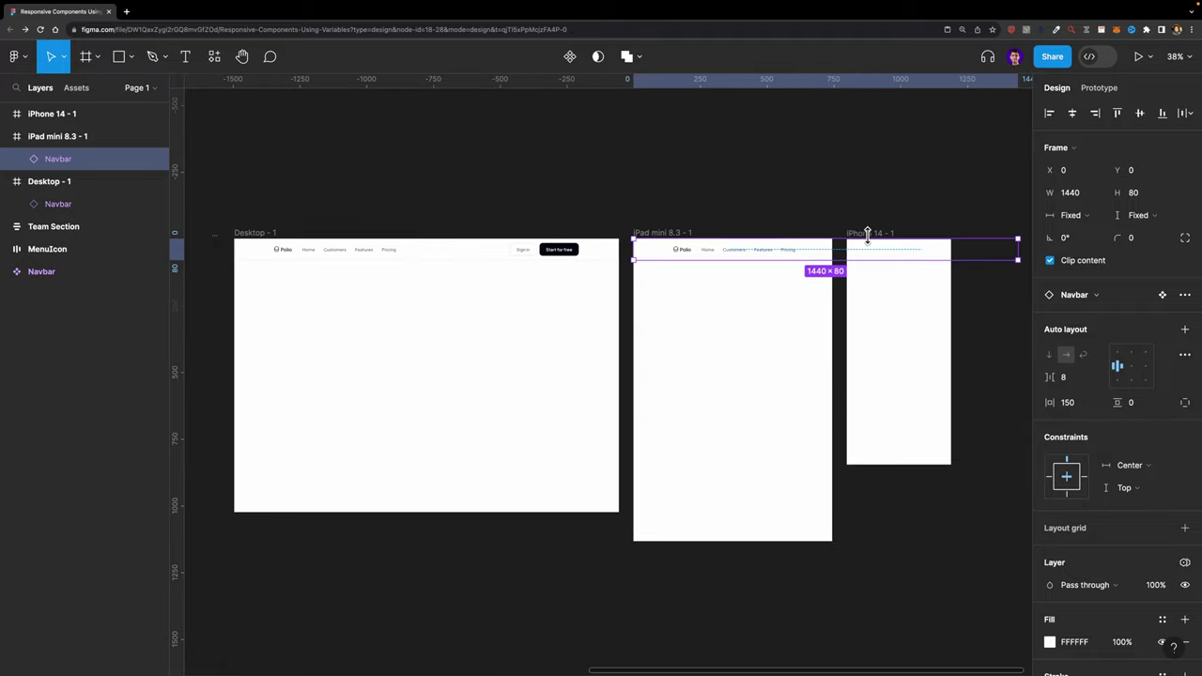
pyautogui.click(874, 233)
pyautogui.press('super+v')
pyautogui.hscroll(3, 908, 240)
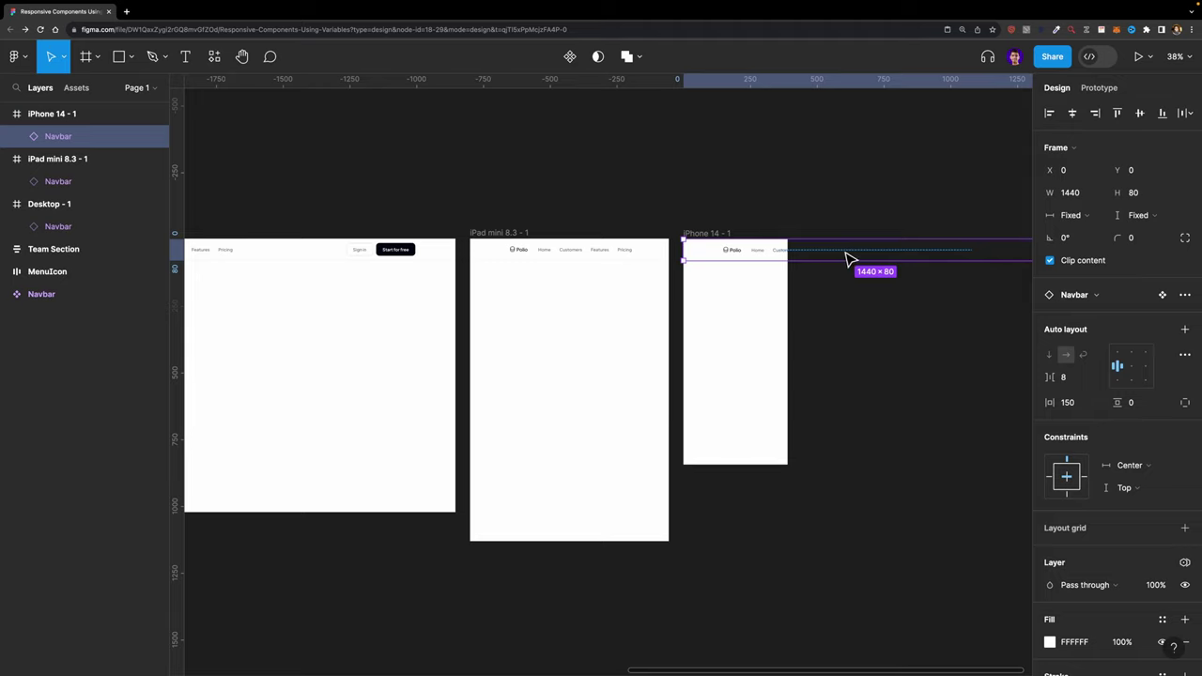
# - Examine the MenuIcon frame and the main Navbar component's width in relation to the device frames
pyautogui.hscroll(-2, 751, 240)
pyautogui.hscroll(-3, 751, 239)
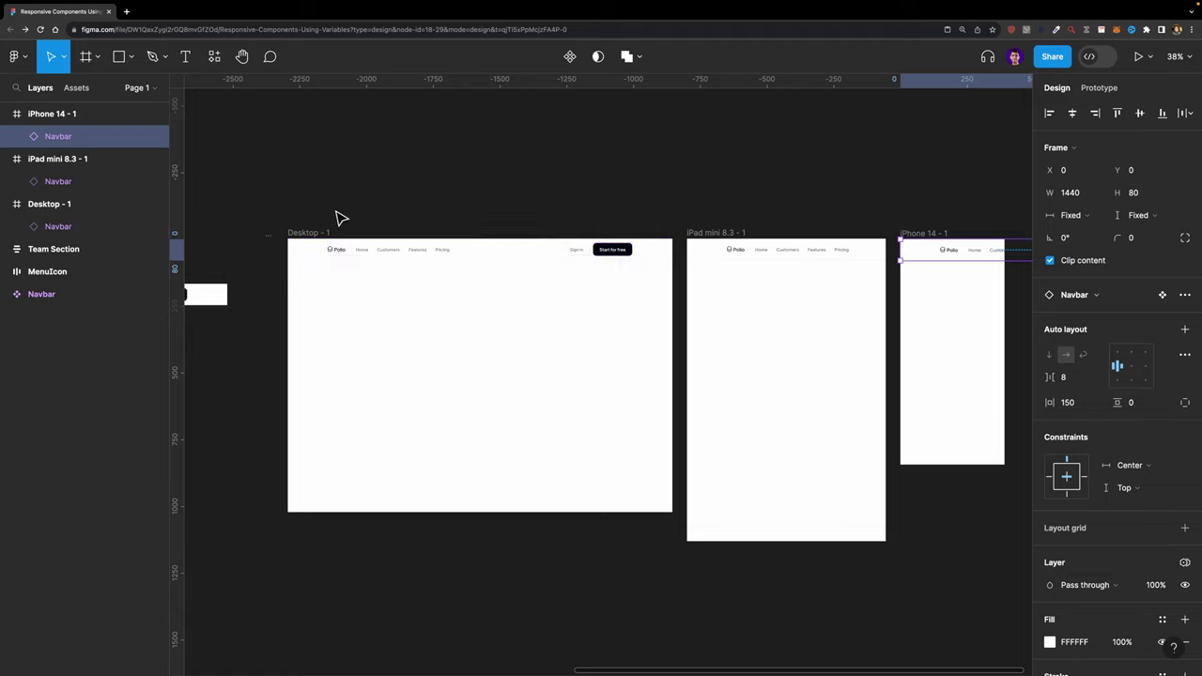
pyautogui.keyDown('ctrl'); pyautogui.scroll(10, 461, 247); pyautogui.keyUp('ctrl')
pyautogui.keyDown('ctrl'); pyautogui.scroll(-10, 470, 234); pyautogui.keyUp('ctrl')
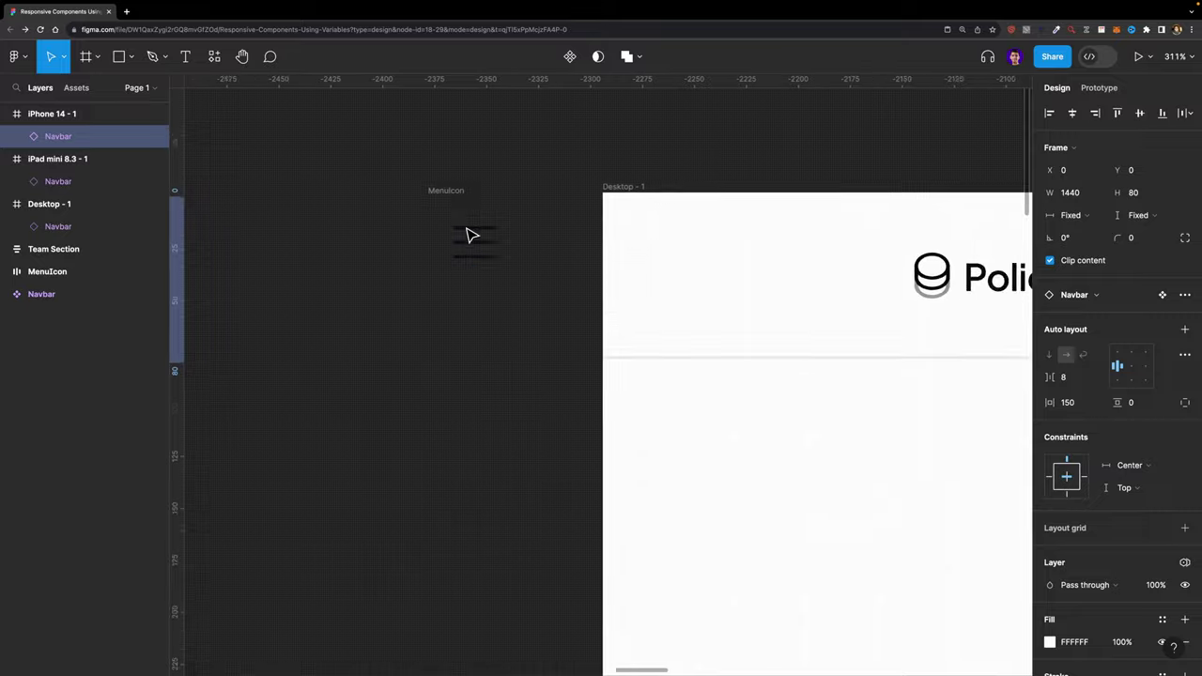
pyautogui.keyDown('ctrl'); pyautogui.scroll(-2, 469, 234); pyautogui.keyUp('ctrl')
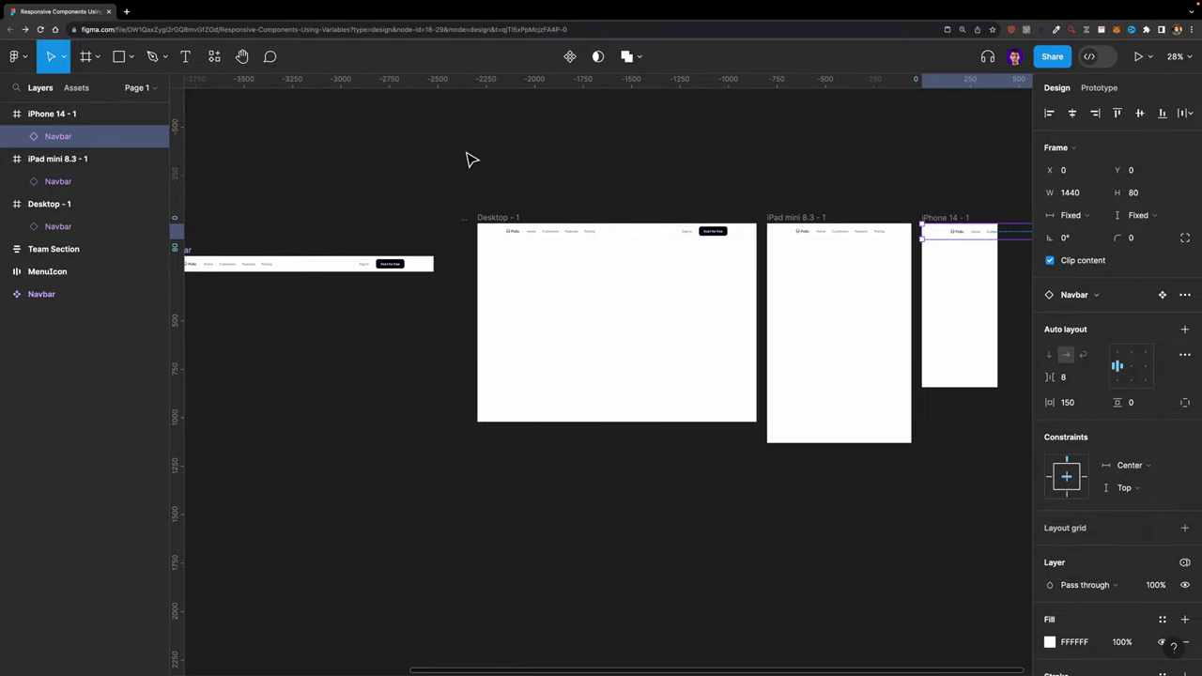
pyautogui.hscroll(-5, 394, 204)
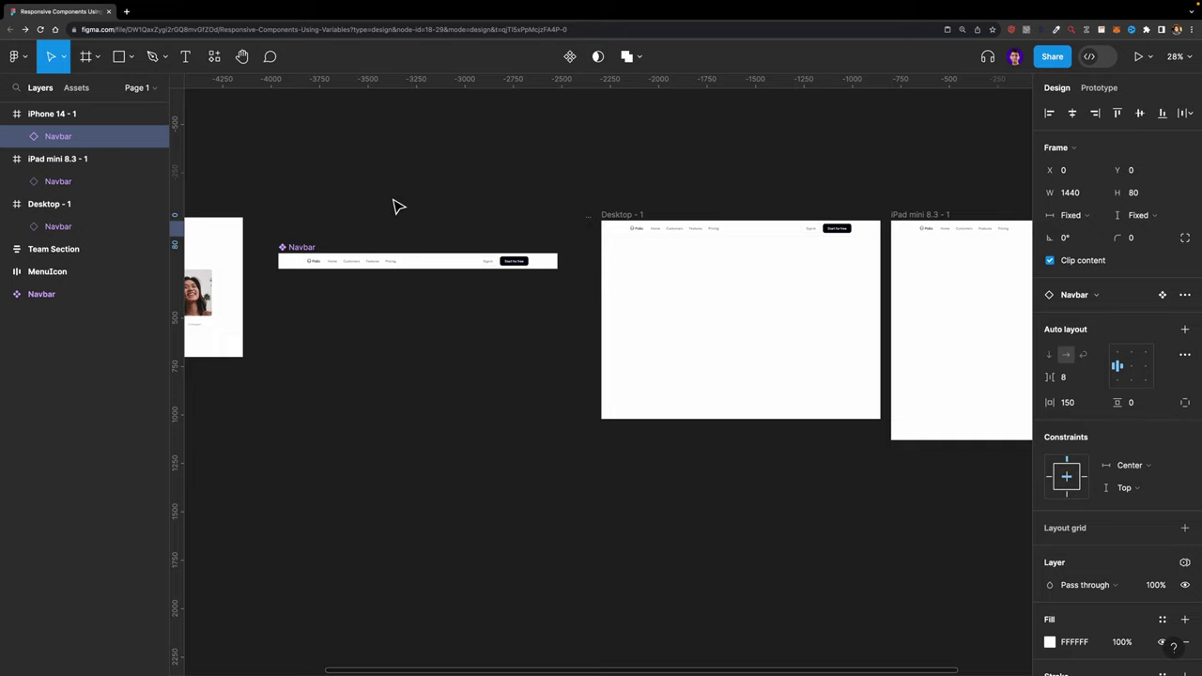
pyautogui.scroll(5, 328, 261)
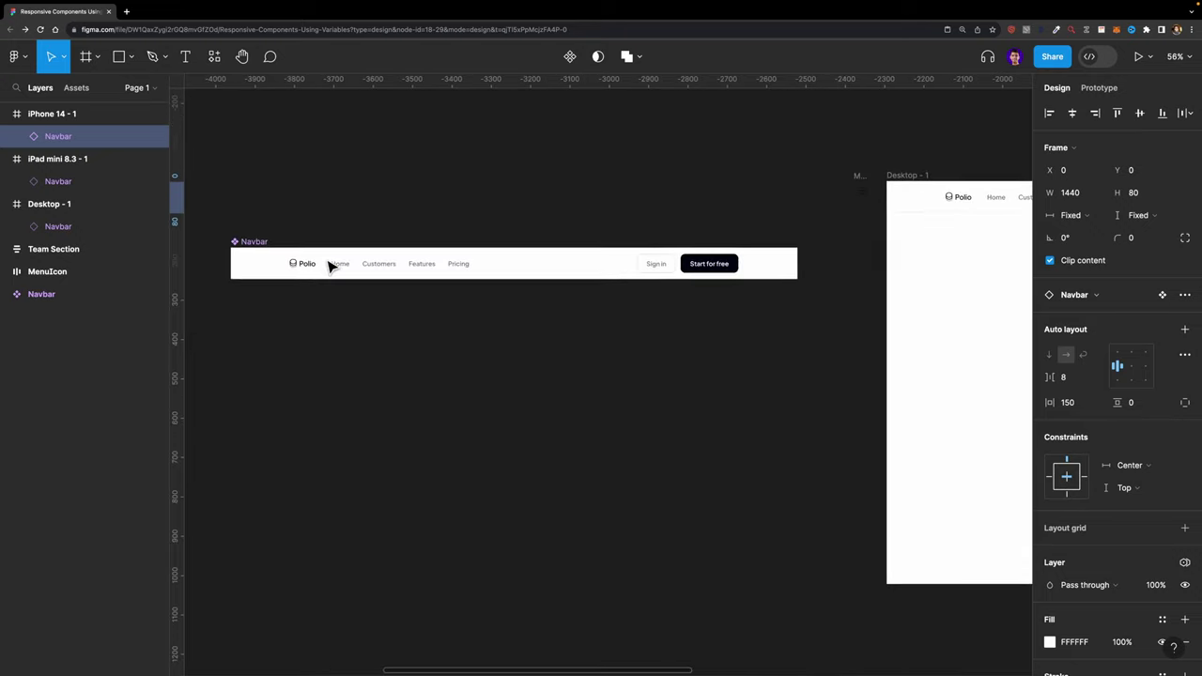
pyautogui.click(235, 242)
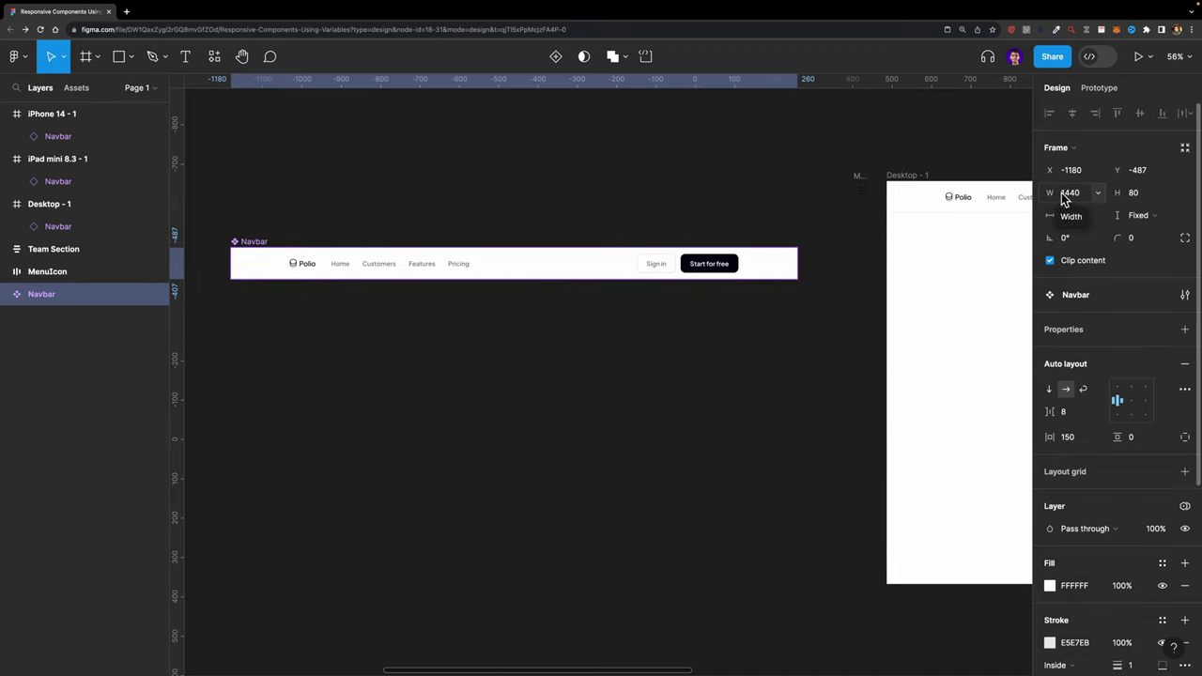
pyautogui.hscroll(10, 945, 182)
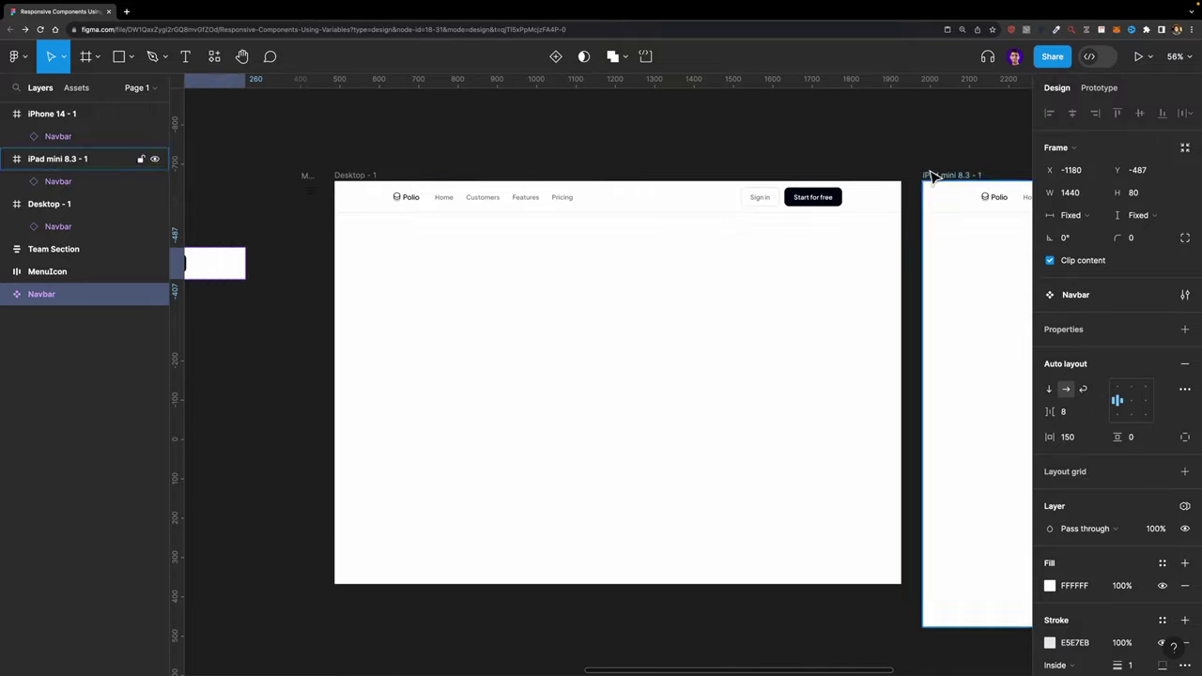
# - Check the widths of the iPad mini 8.3 and iPhone 14 frames
pyautogui.hscroll(6, 902, 174)
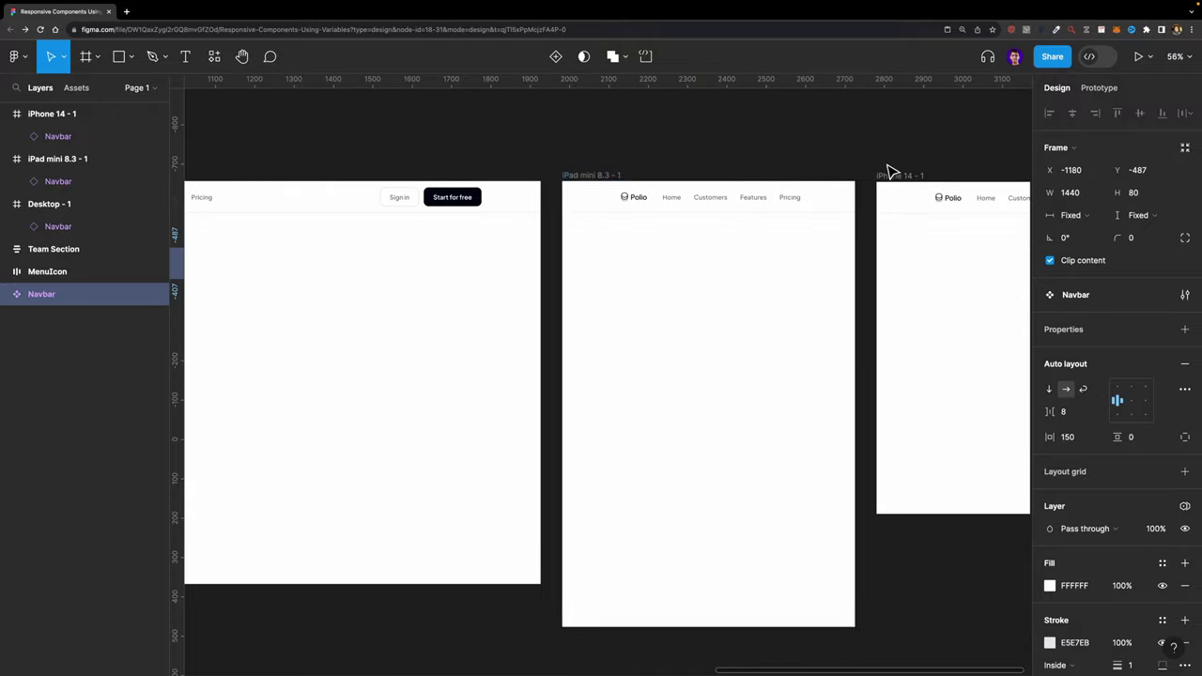
pyautogui.click(599, 176)
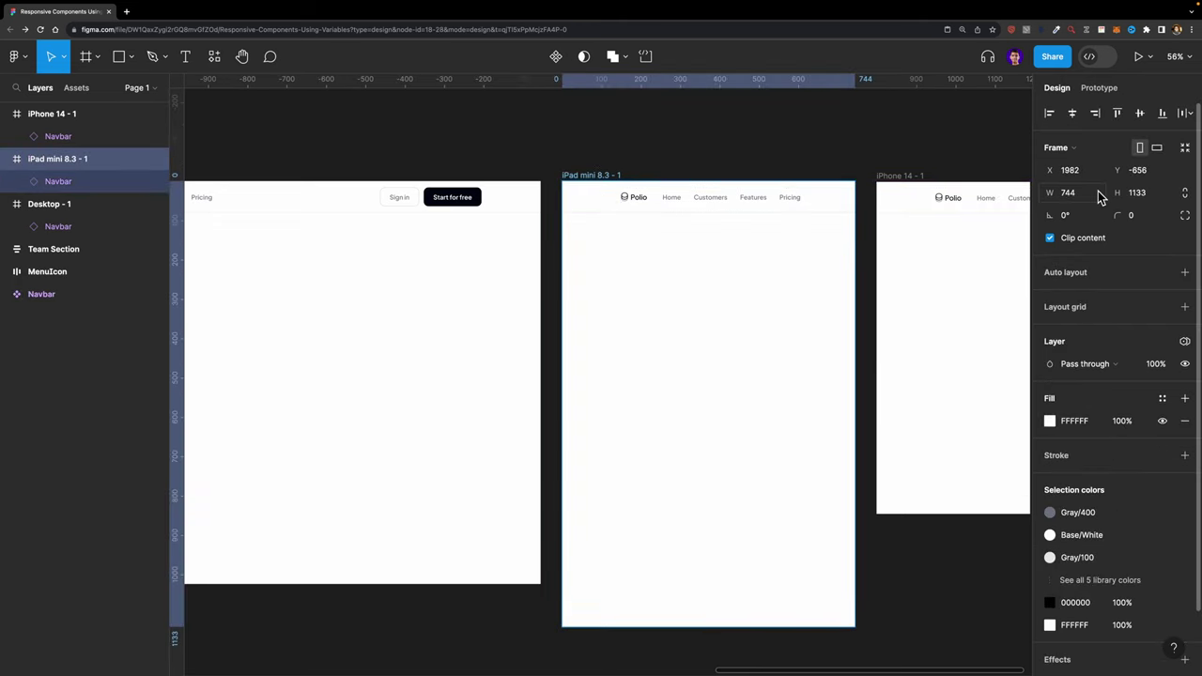
pyautogui.hscroll(6, 945, 161)
pyautogui.click(552, 180)
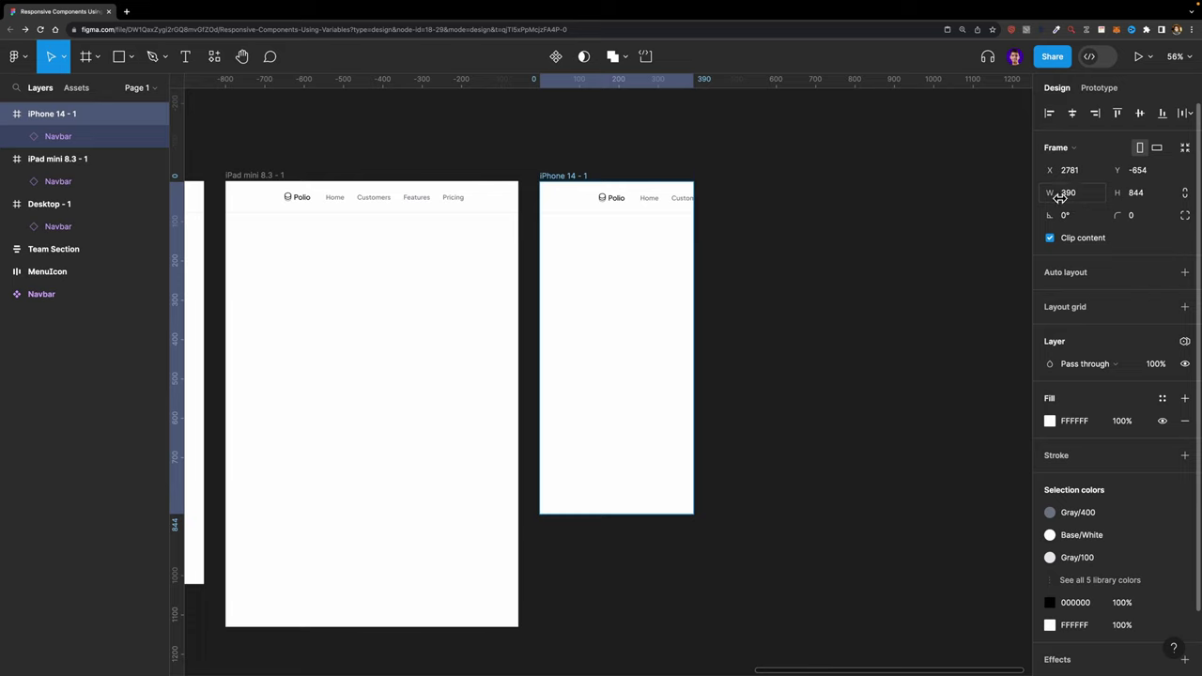
pyautogui.hscroll(-15, 846, 186)
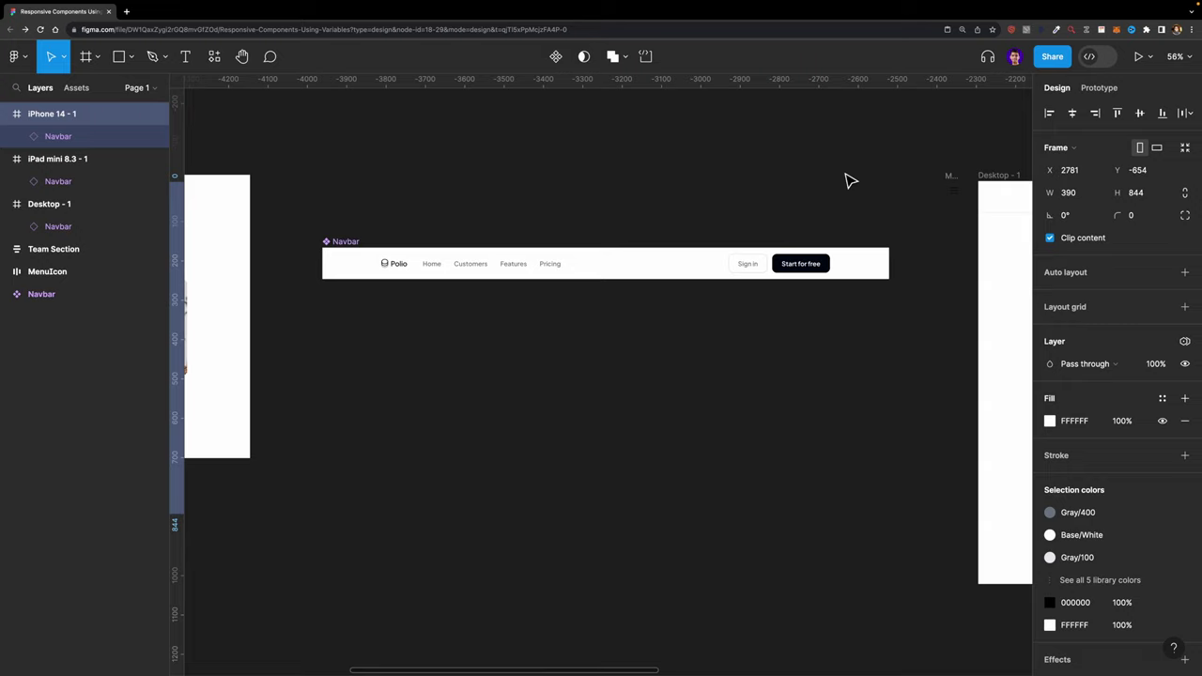
# - Create a local number variable named Width with a value of 1440
pyautogui.click(893, 167)
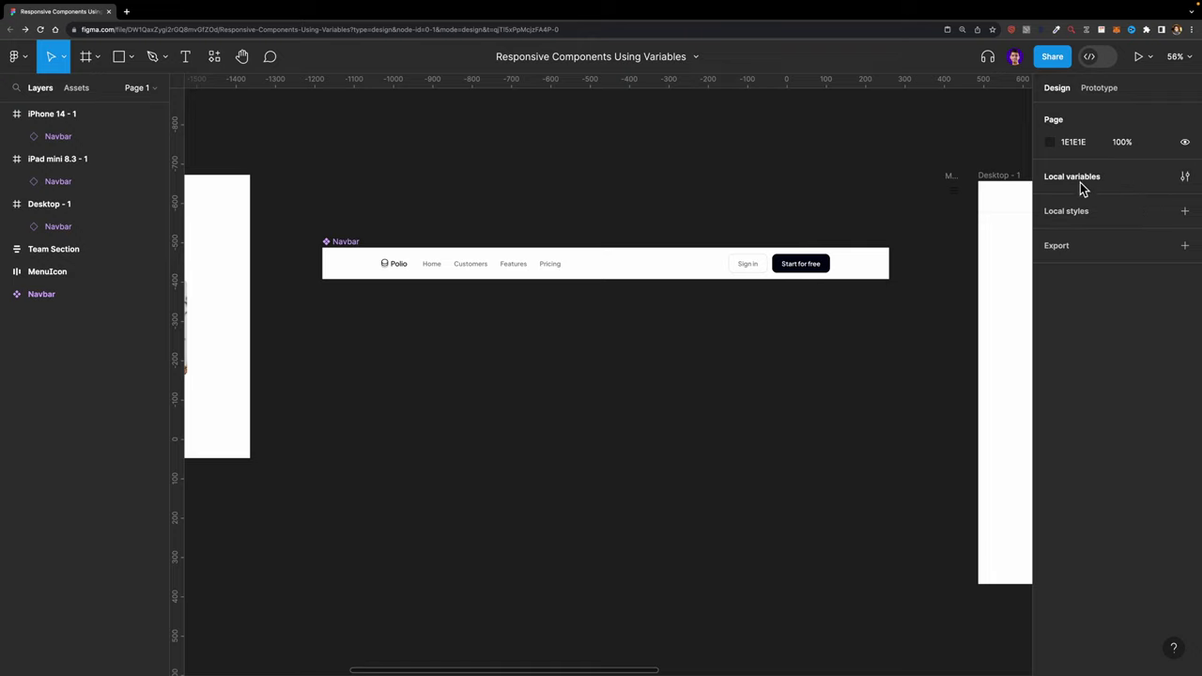
pyautogui.click(1184, 177)
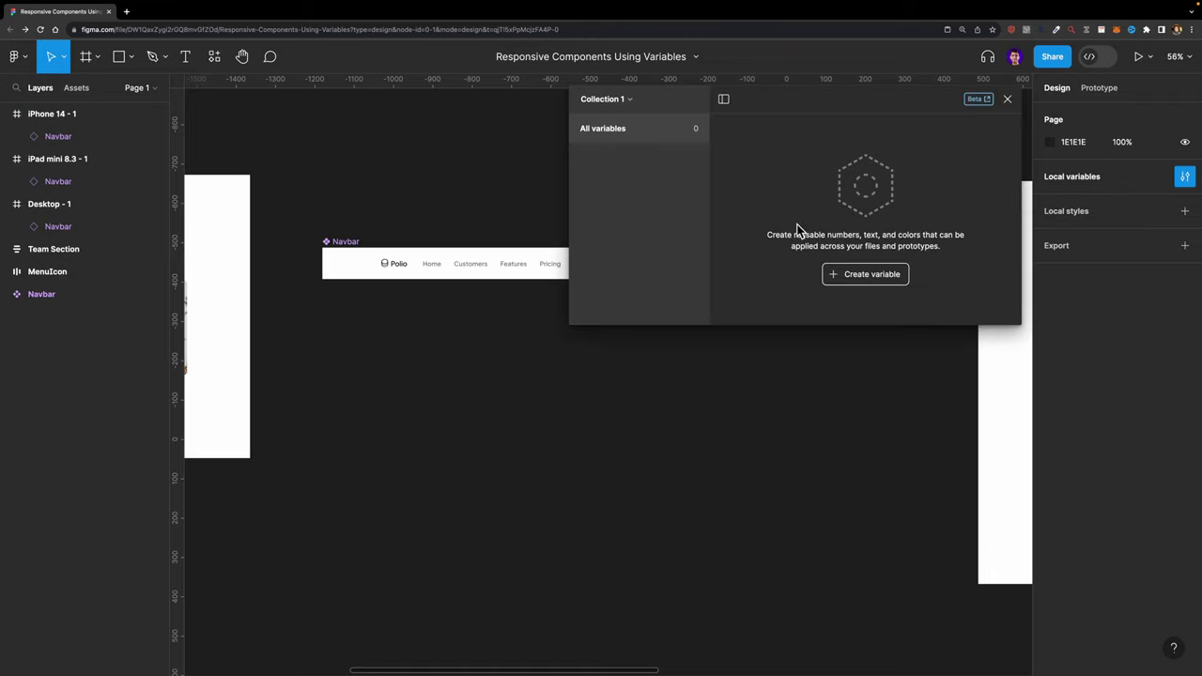
pyautogui.click(881, 277)
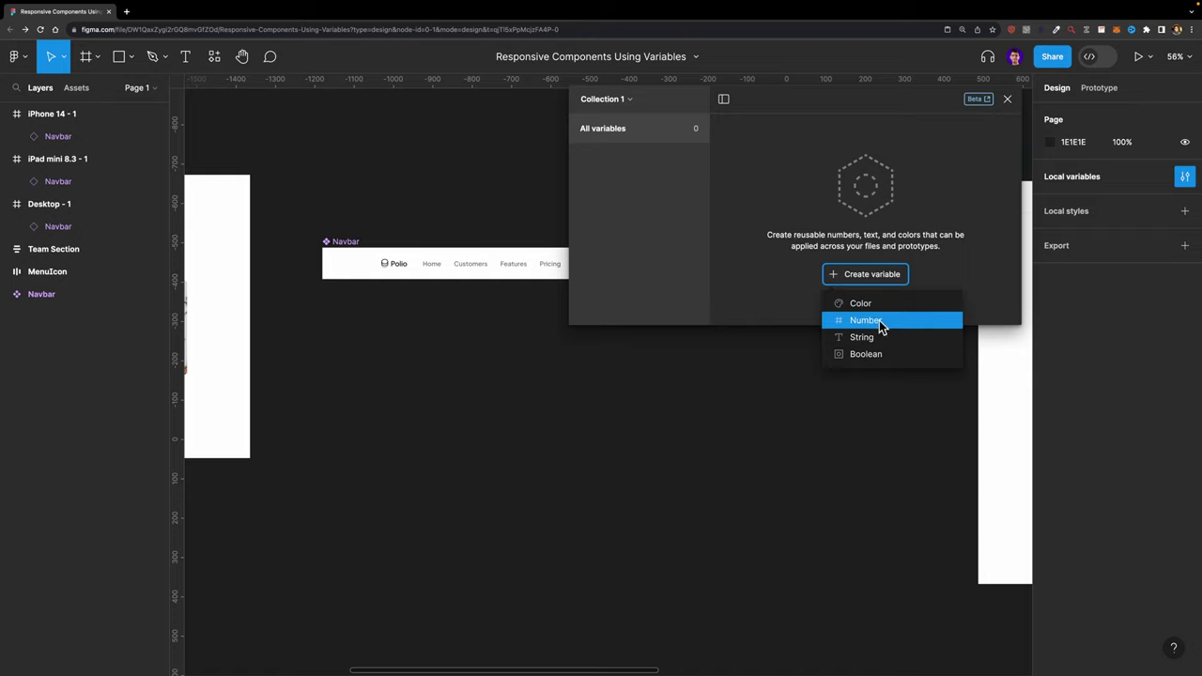
pyautogui.click(879, 321)
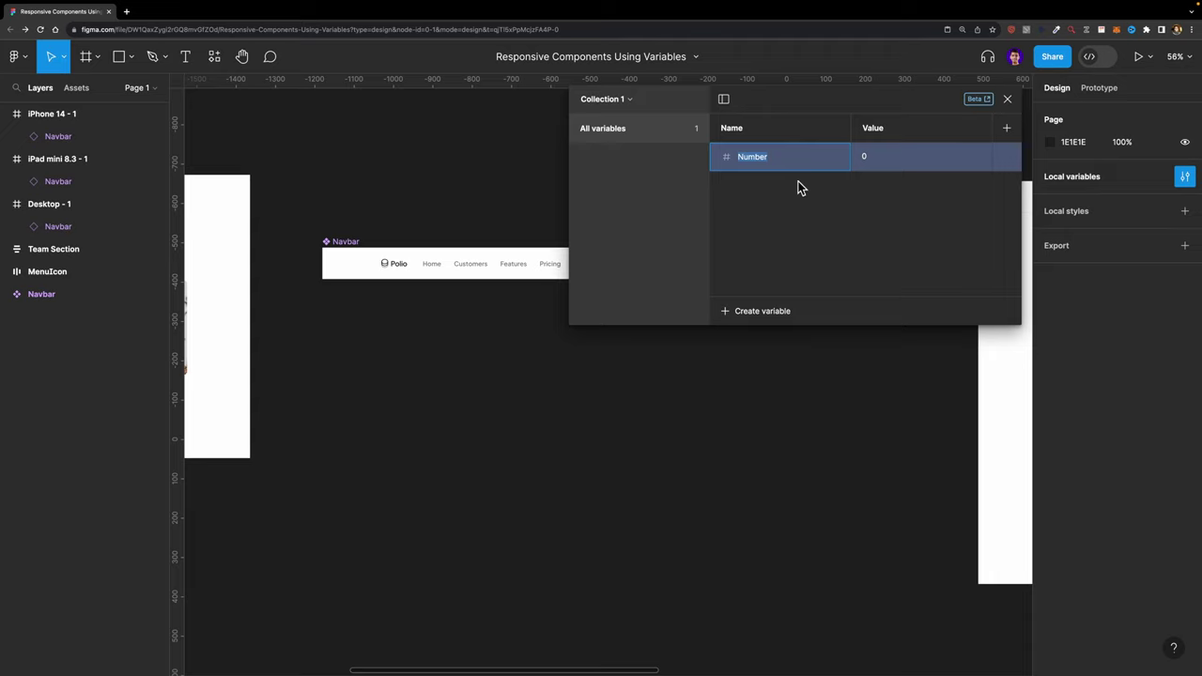
pyautogui.write('Width')
pyautogui.click(872, 157)
pyautogui.write('14')
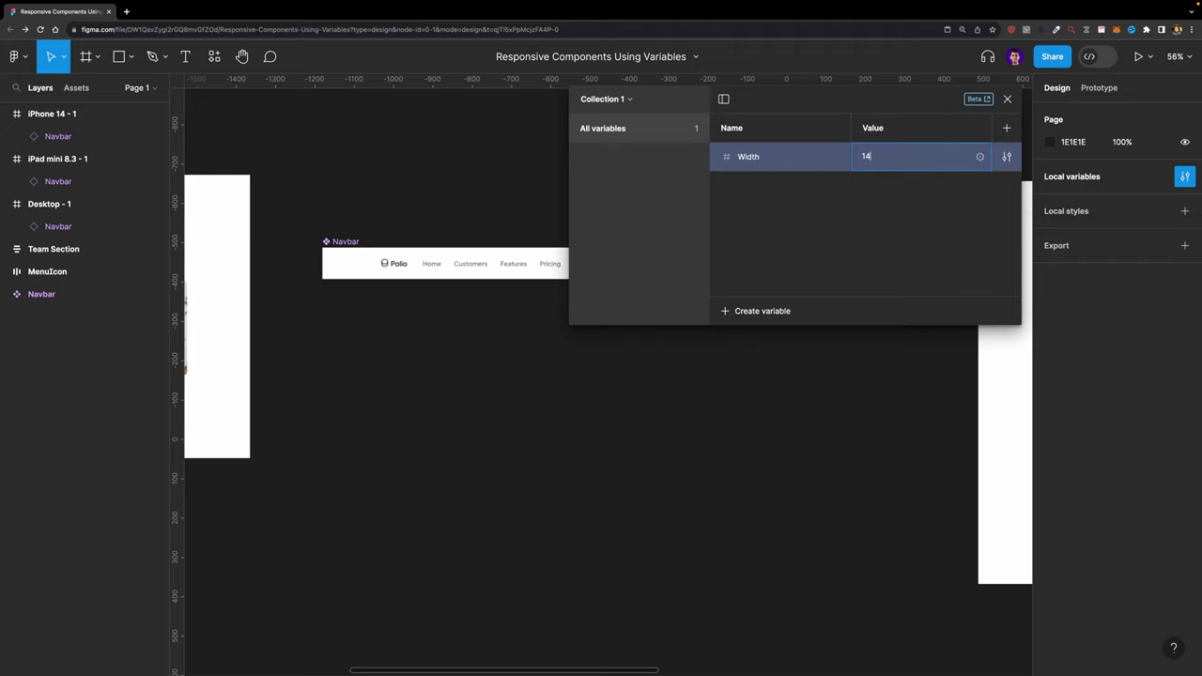
pyautogui.press('Return')
# - Add two more modes to the variable collection
pyautogui.scroll(-5, 497, 197)
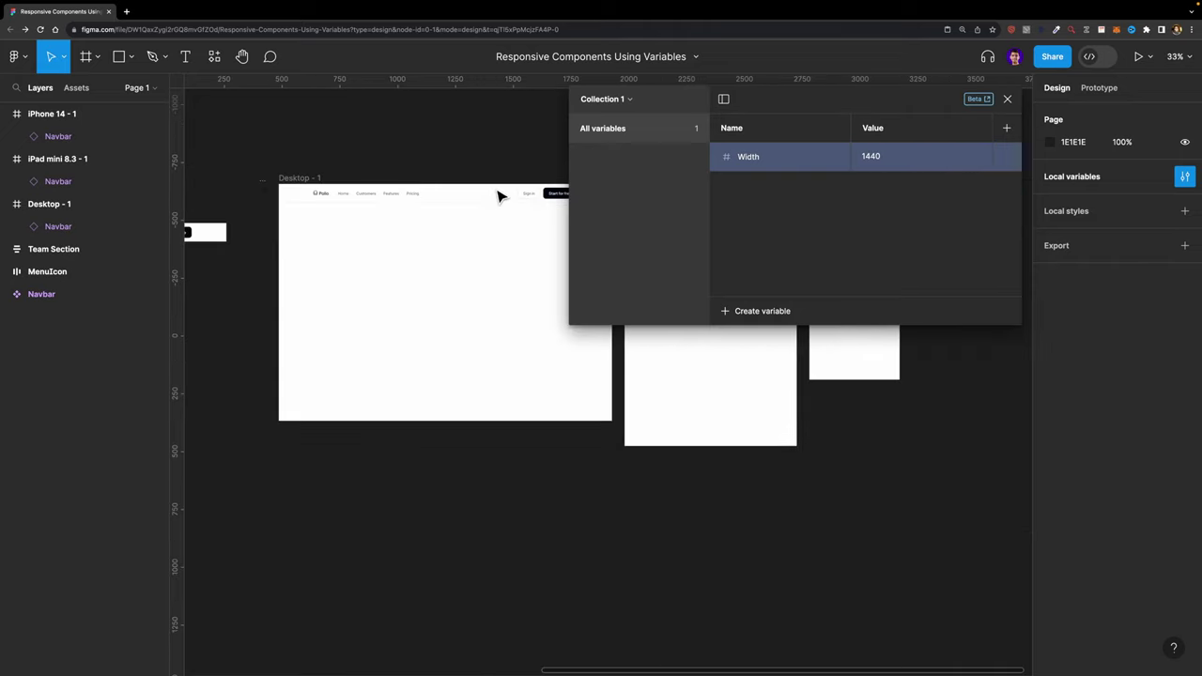
pyautogui.hscroll(5, 498, 196)
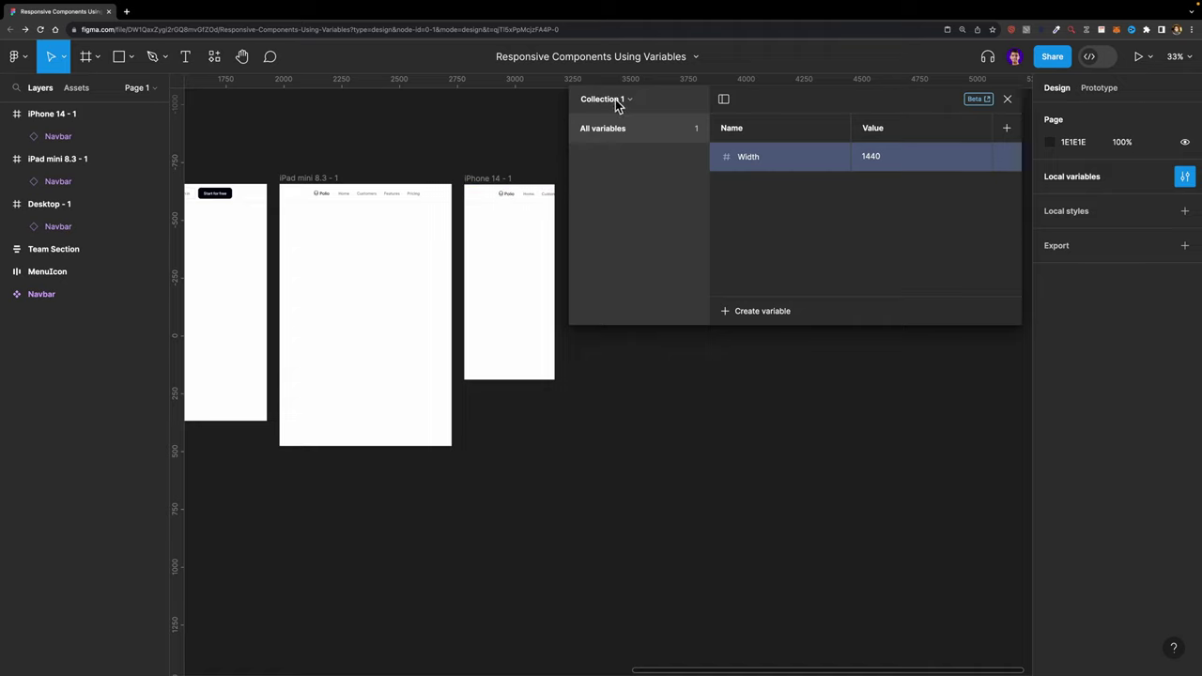
pyautogui.click(1007, 130)
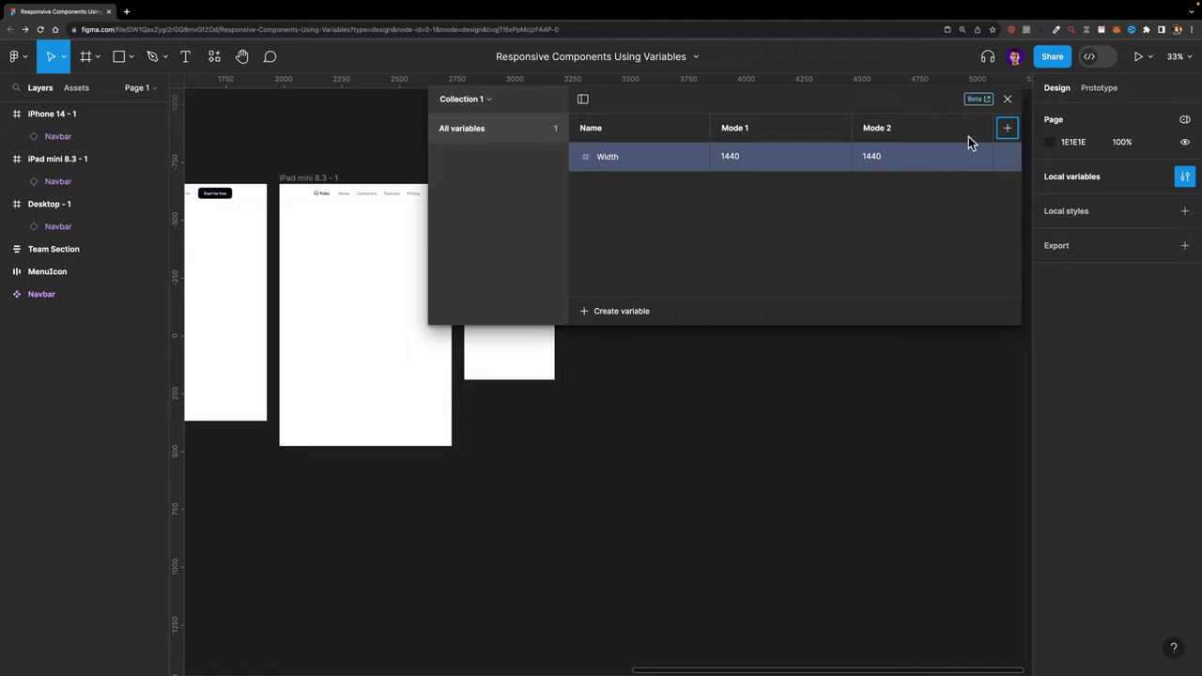
pyautogui.click(1008, 130)
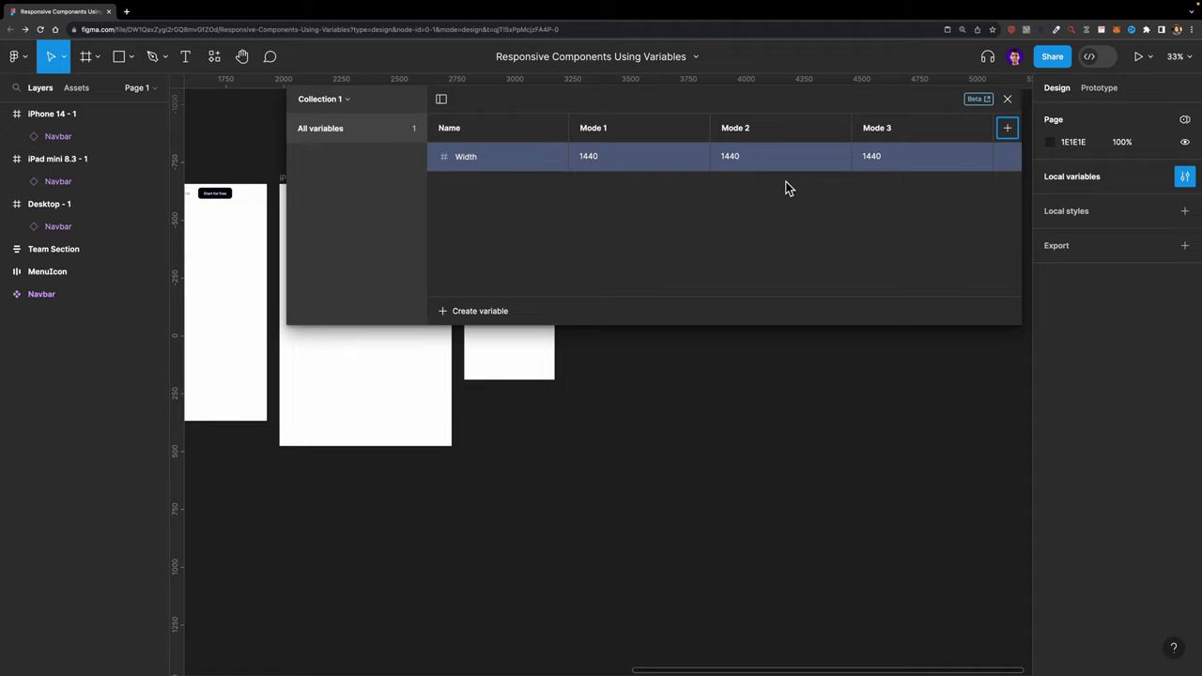
# - Rename the collection's three modes to Desktop, Tablet and Mobile
pyautogui.doubleClick(614, 130)
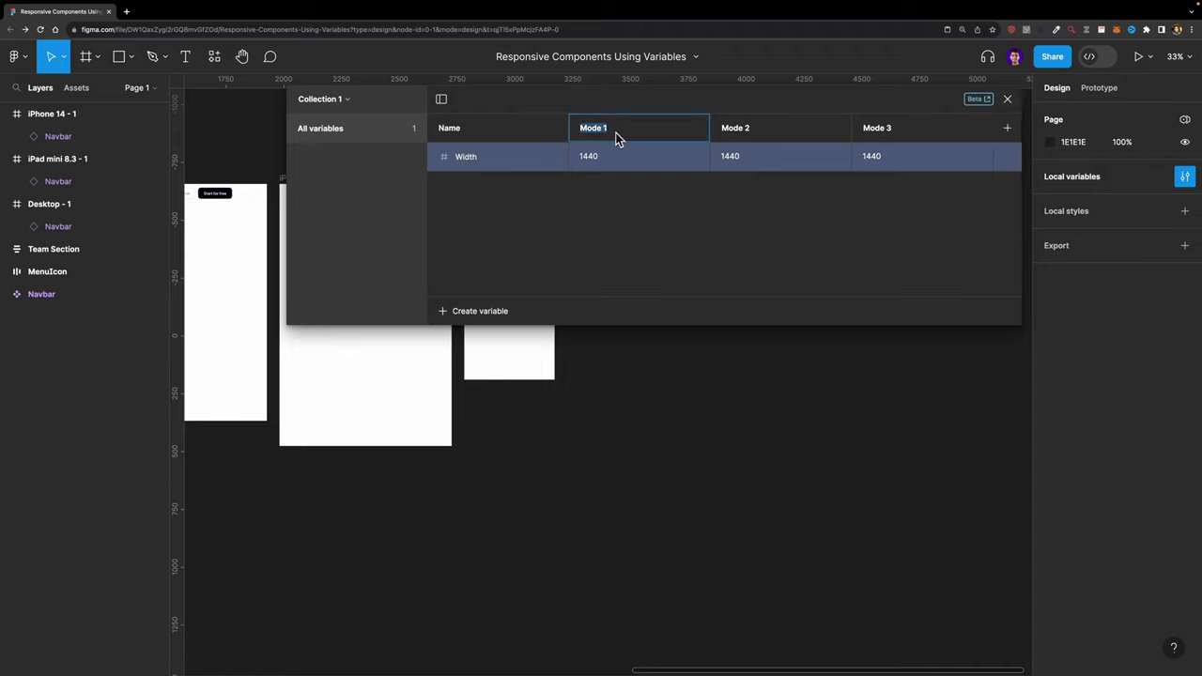
pyautogui.write('Desktop')
pyautogui.doubleClick(747, 130)
pyautogui.write('Tablet')
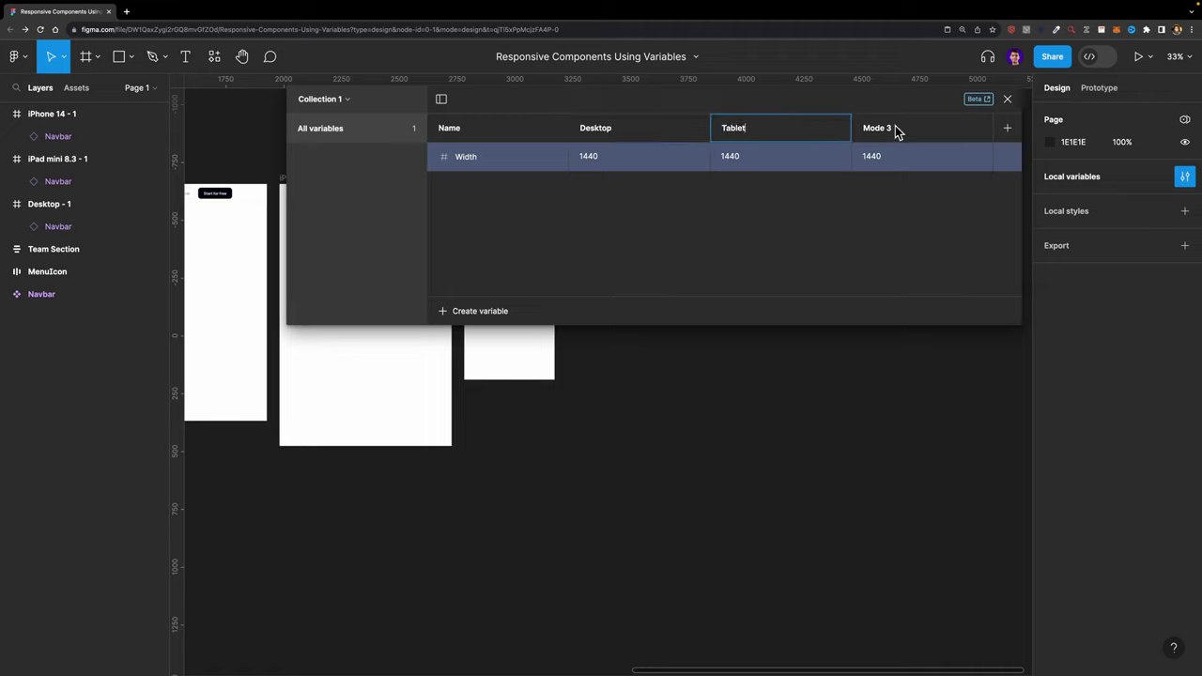
pyautogui.doubleClick(892, 127)
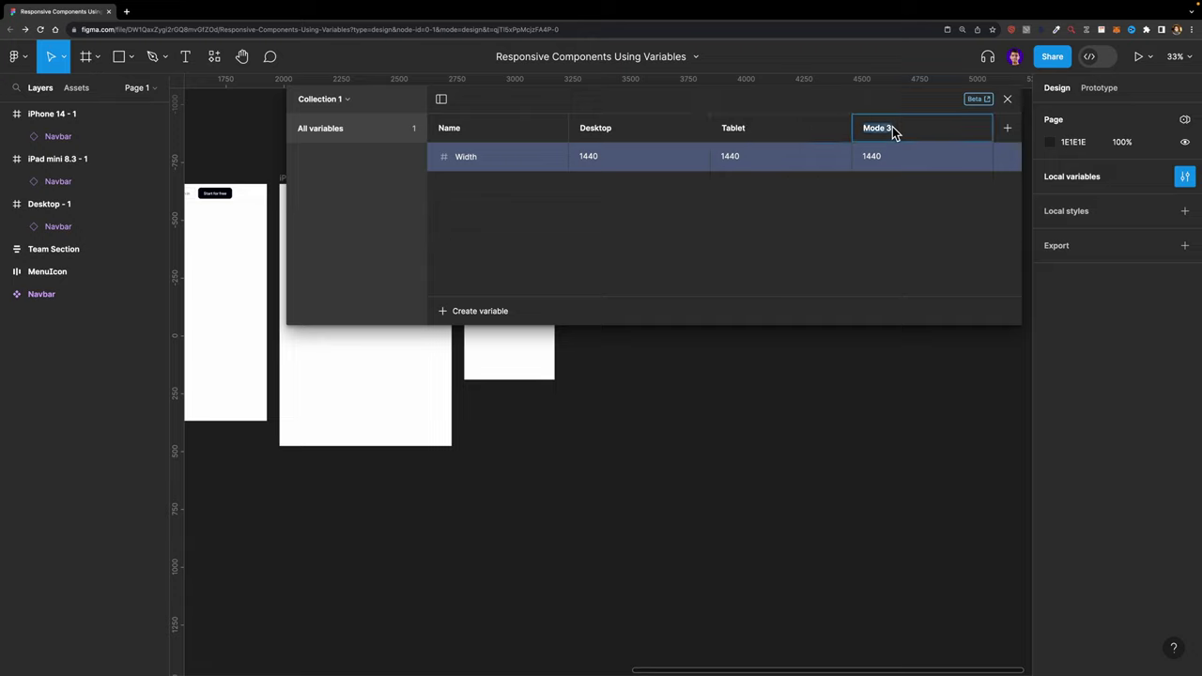
pyautogui.write('M')
pyautogui.press('Return')
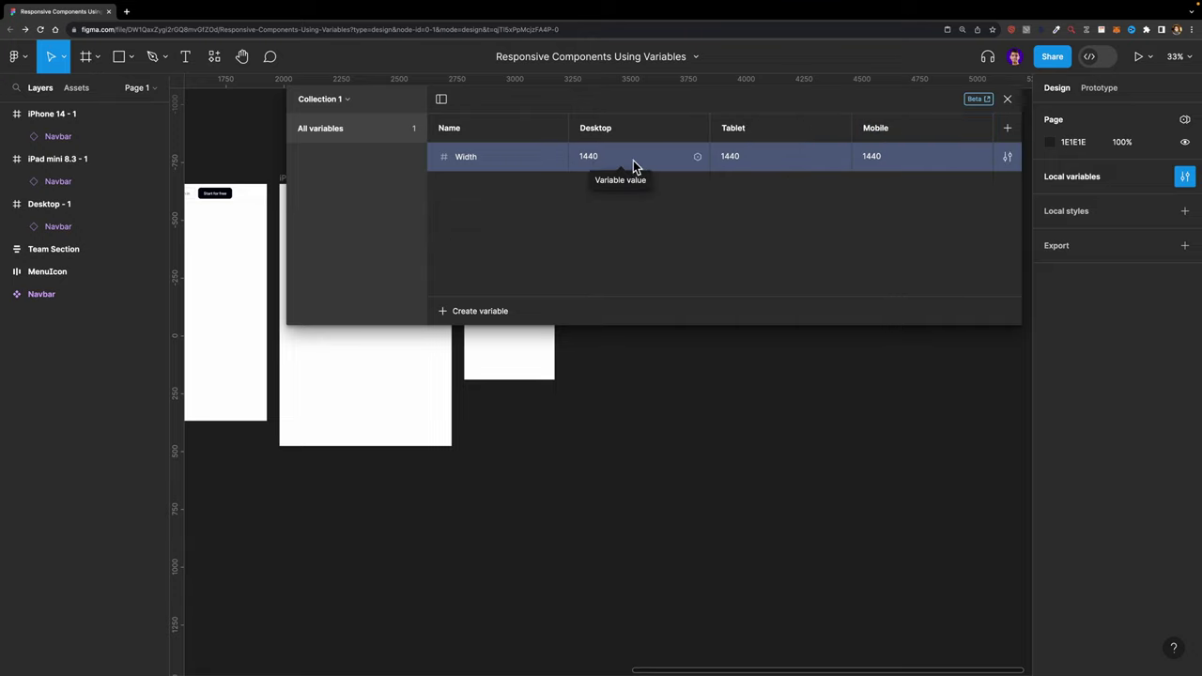
# - Set the Width variable's Tablet value to 744, matching the iPad mini 8.3 frame
pyautogui.hscroll(1, 246, 179)
pyautogui.click(246, 178)
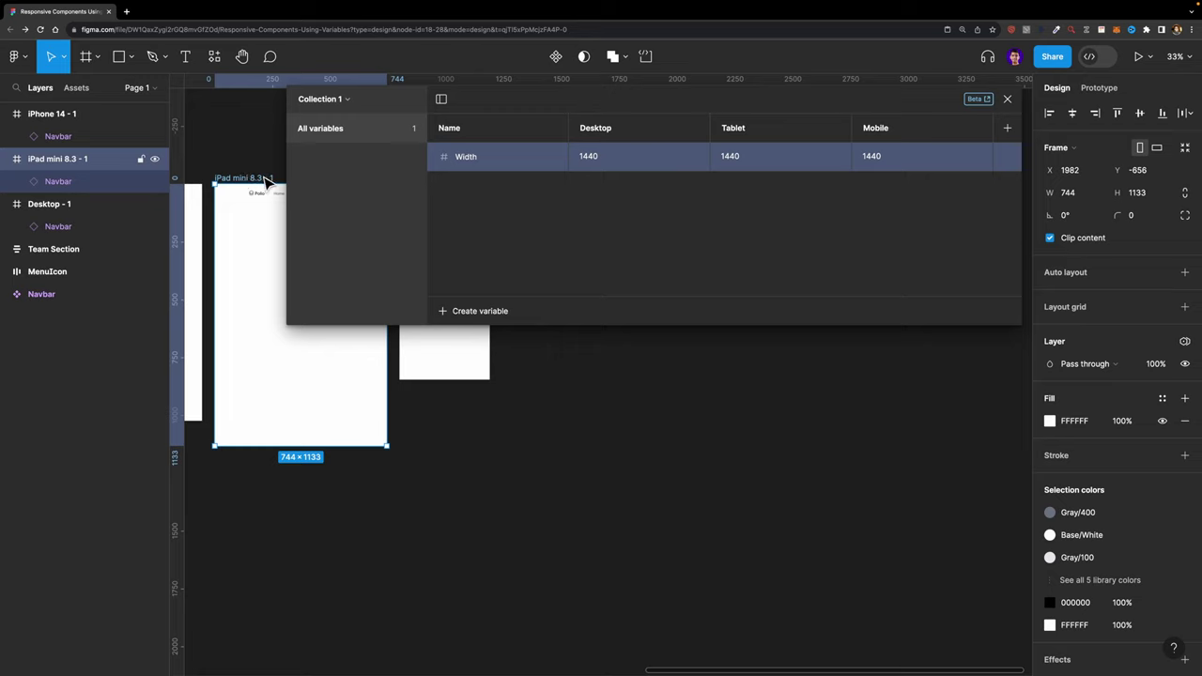
pyautogui.moveTo(1066, 200)
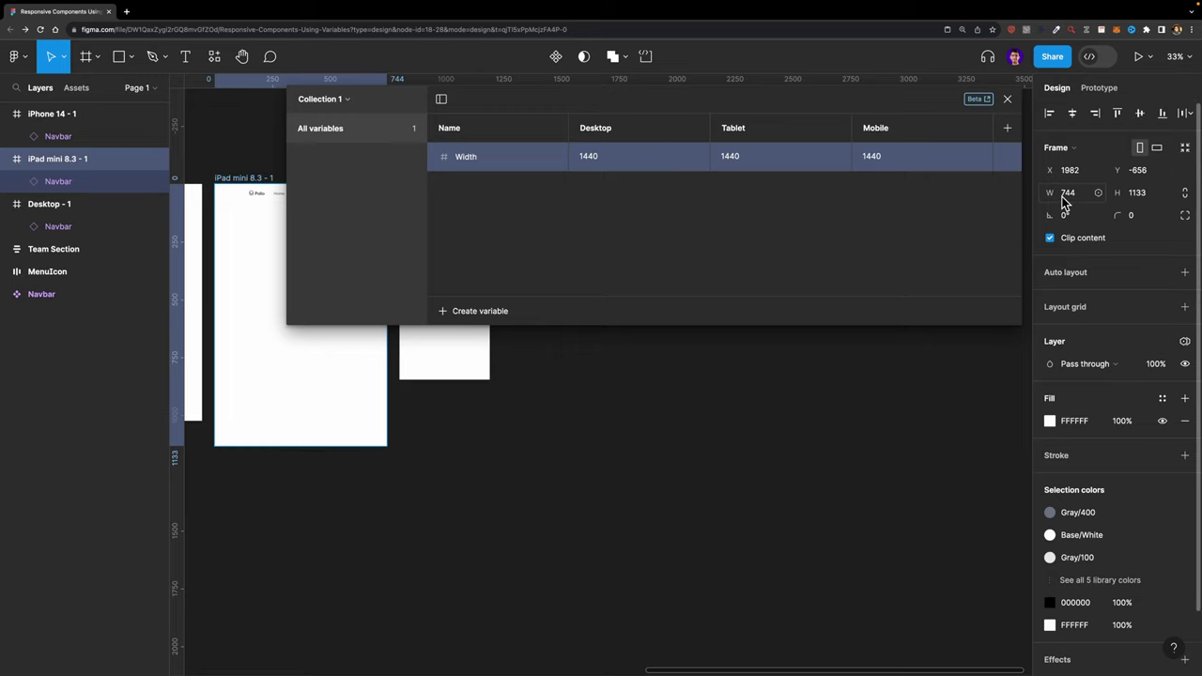
pyautogui.doubleClick(748, 155)
pyautogui.write('744')
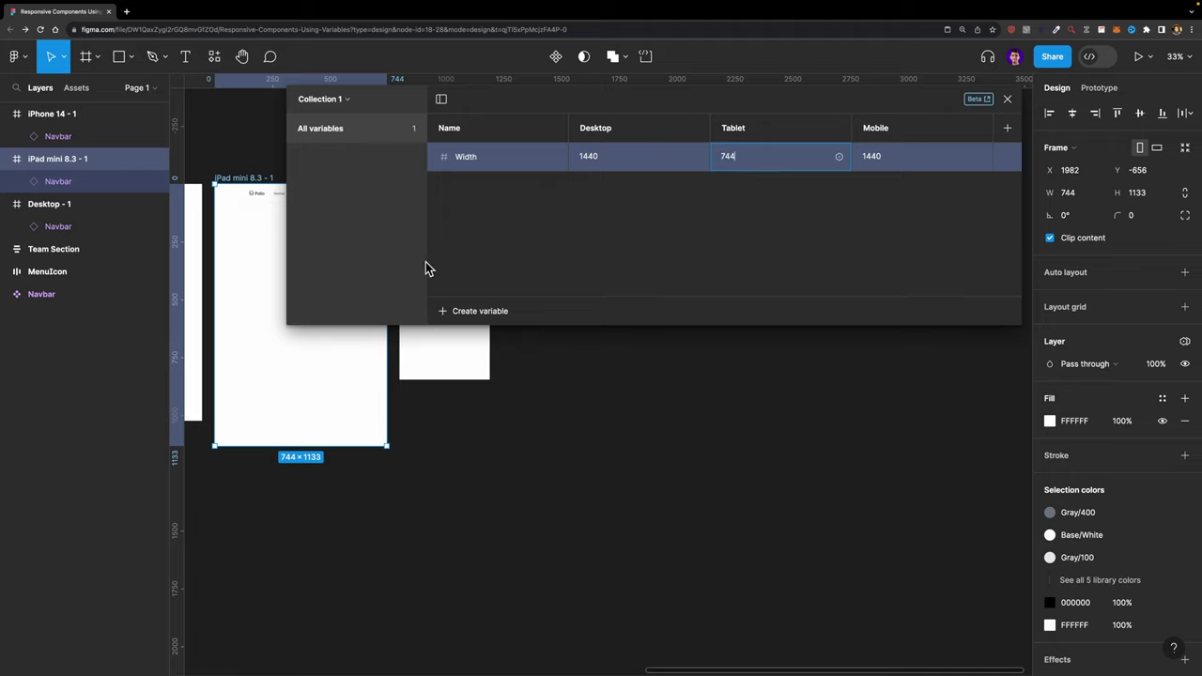
# - Set the Width variable's Mobile value to 390, matching the iPhone 14 frame
pyautogui.hscroll(5, 461, 367)
pyautogui.scroll(3, 461, 368)
pyautogui.click(246, 294)
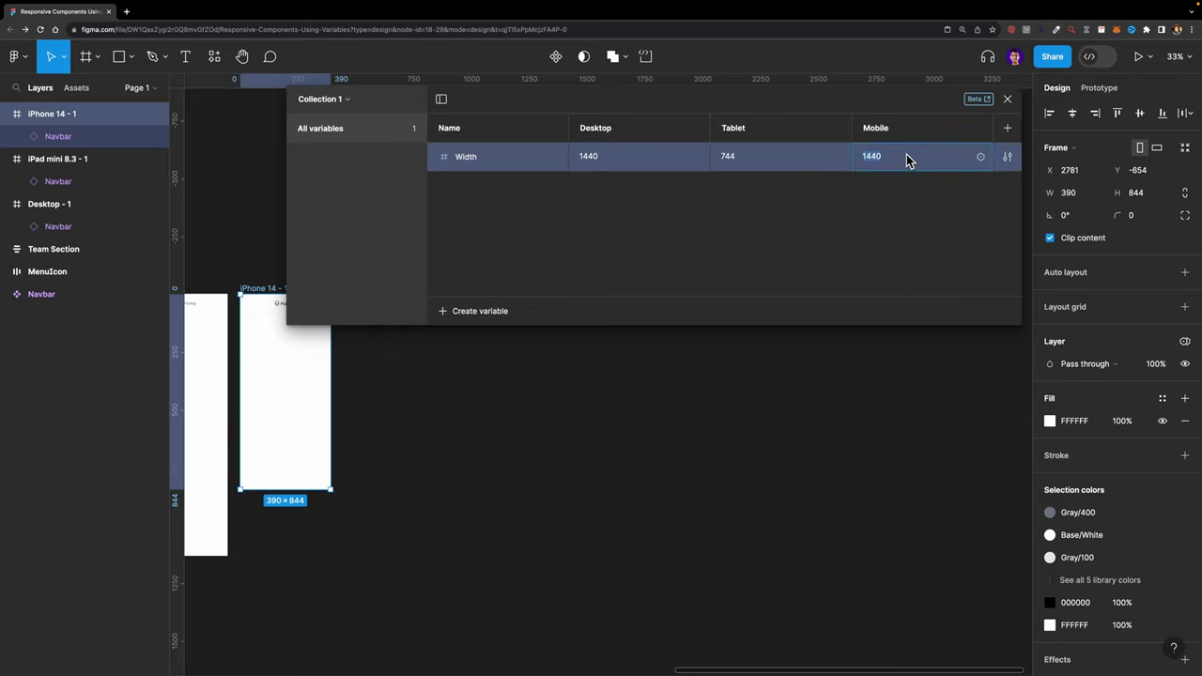
pyautogui.write('390')
pyautogui.press('Return')
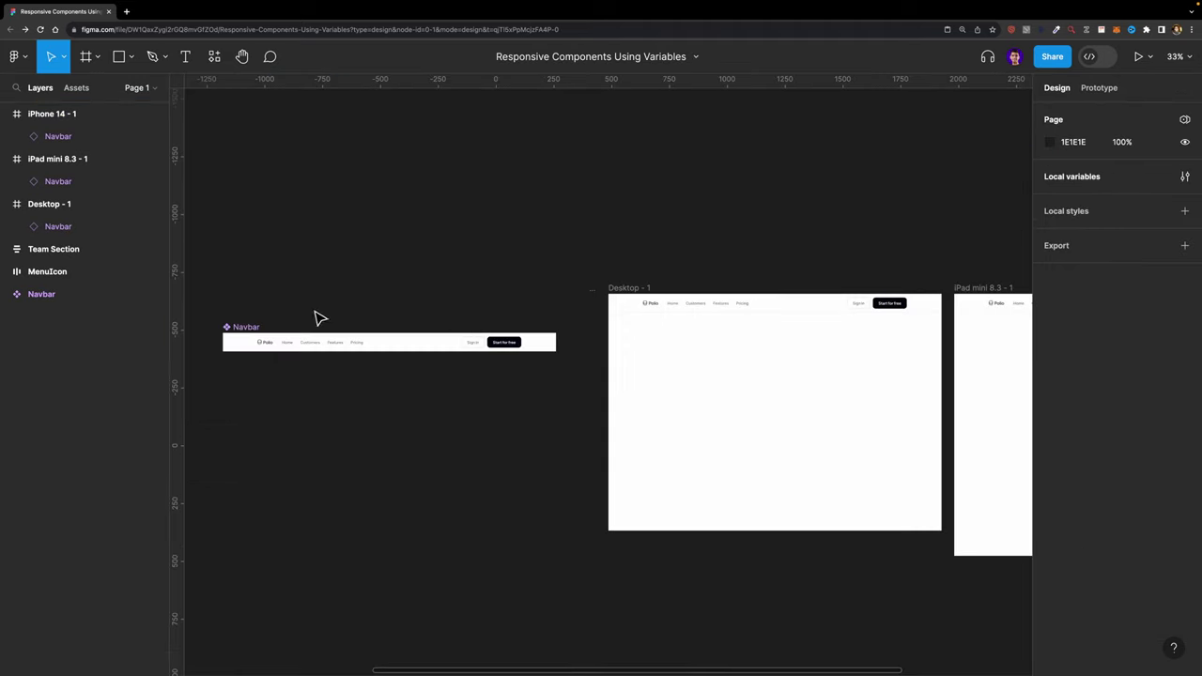
# - Apply the Width variable to the width of the main Navbar component
pyautogui.scroll(3, 225, 335)
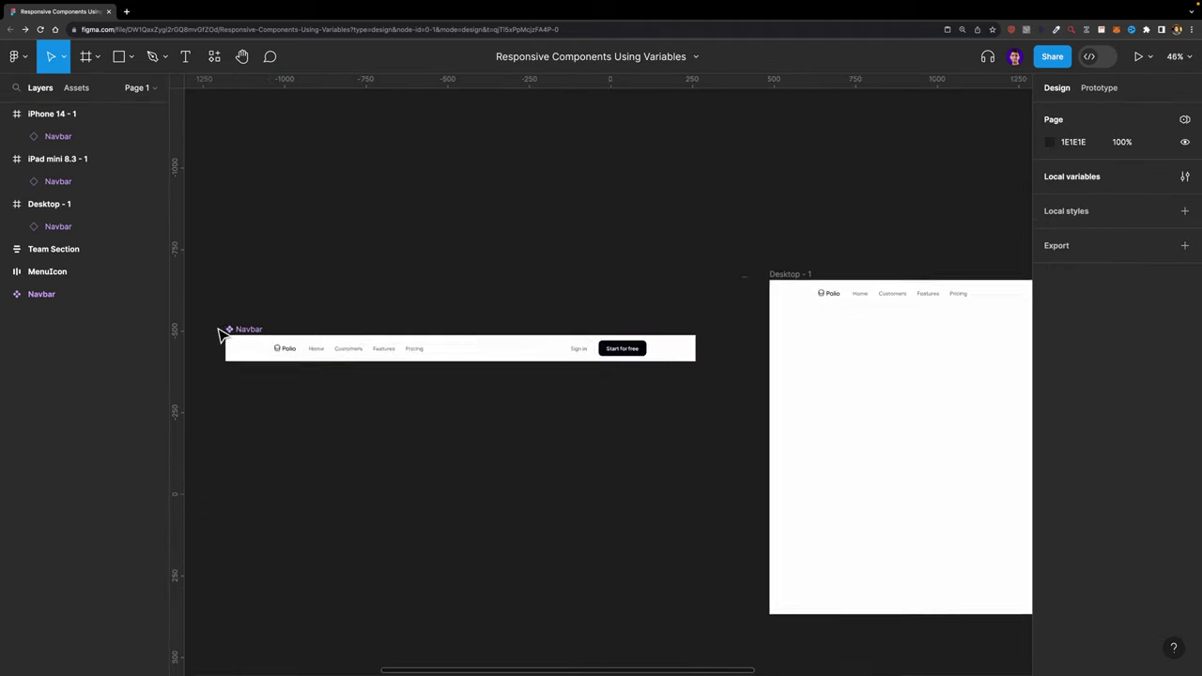
pyautogui.click(255, 333)
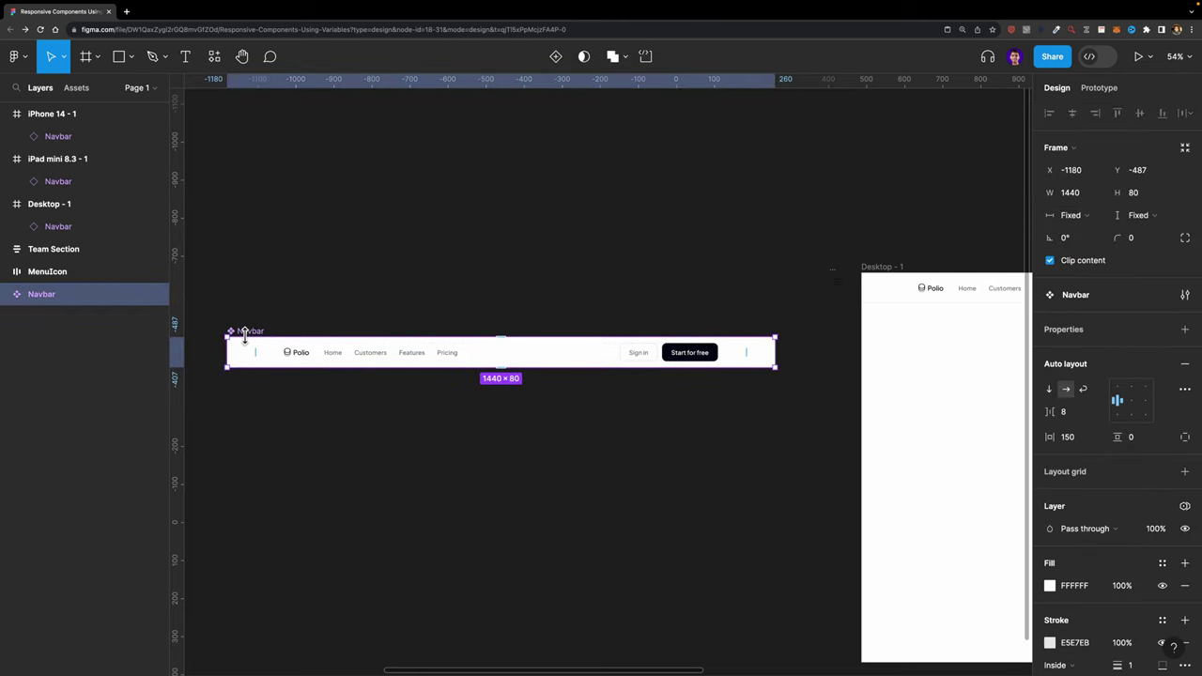
pyautogui.click(1101, 194)
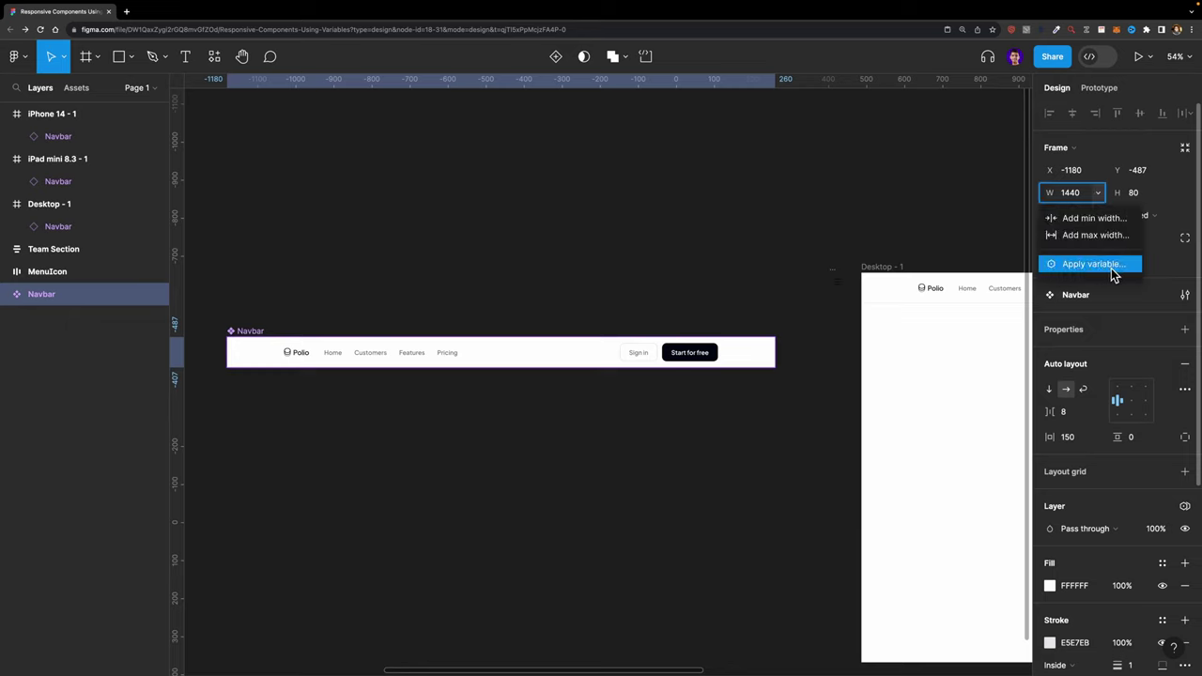
pyautogui.click(1087, 271)
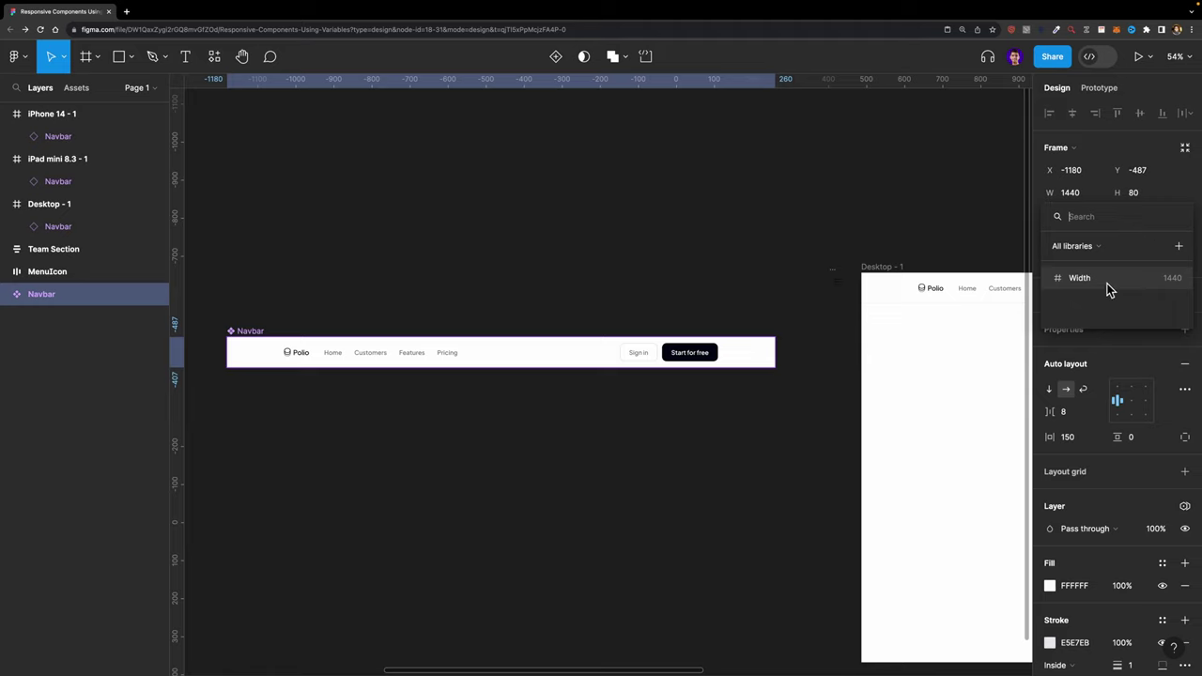
pyautogui.click(1113, 284)
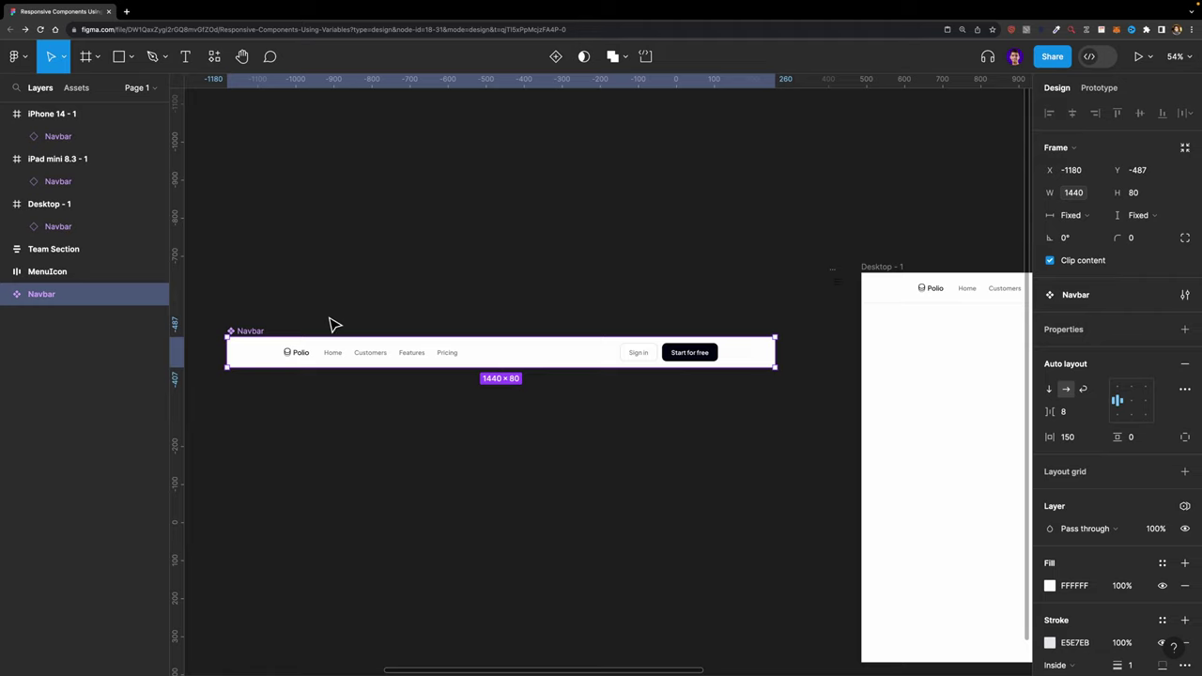
# - Set the Desktop - 1 frame's Collection 1 variable mode to Desktop and select the Navbar instance inside it
pyautogui.hscroll(5, 725, 287)
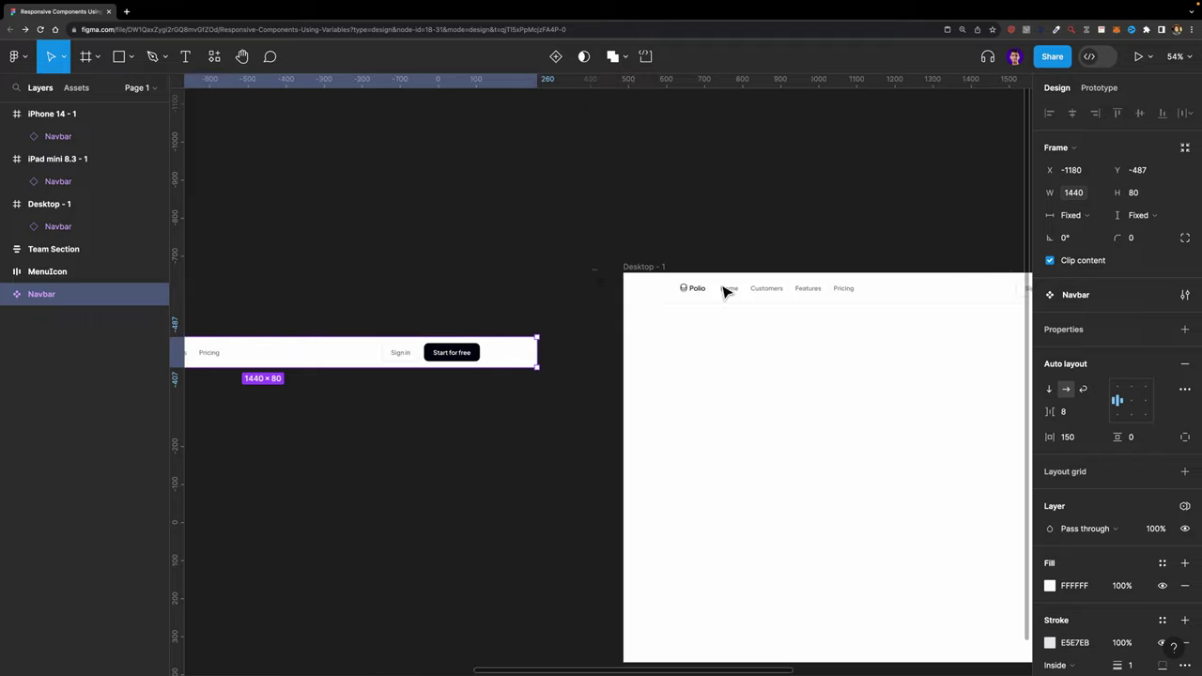
pyautogui.hscroll(1, 612, 268)
pyautogui.click(606, 271)
pyautogui.hotkey('shift', '2')
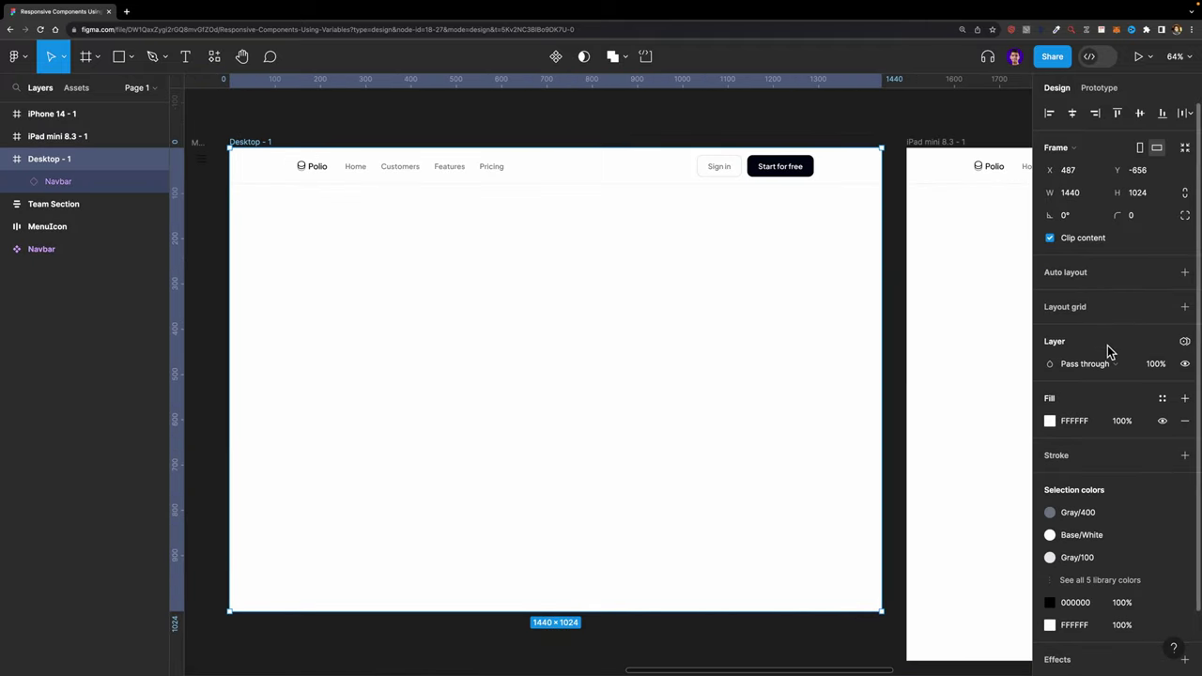
pyautogui.click(1185, 344)
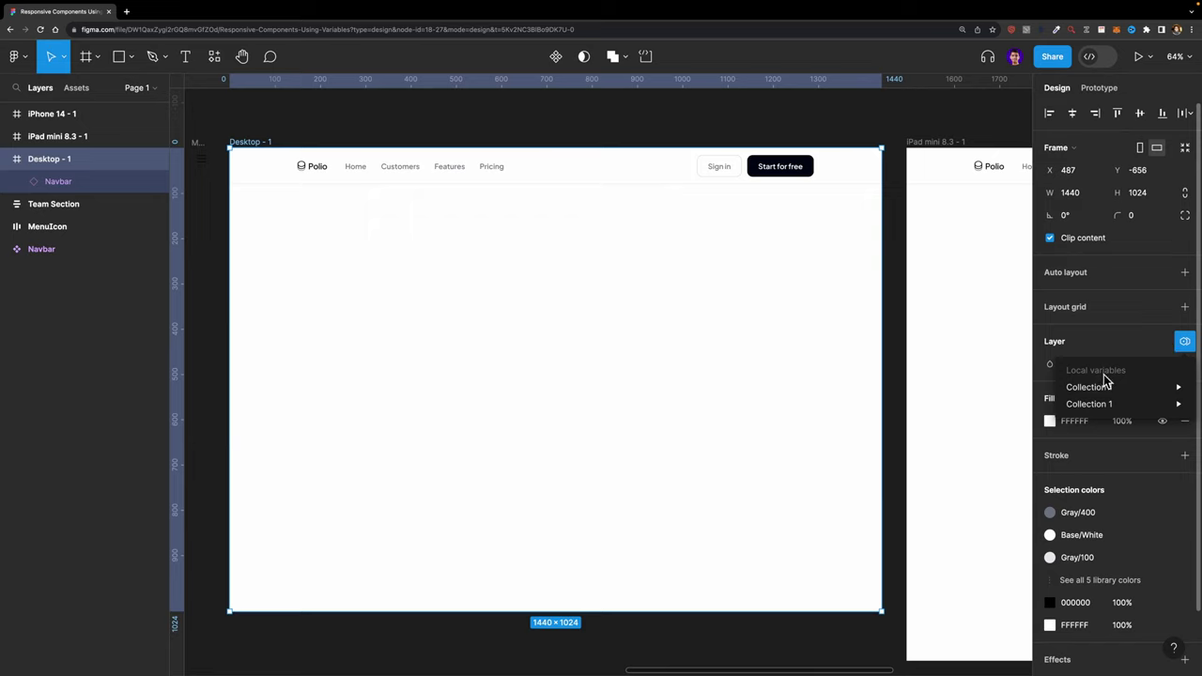
pyautogui.moveTo(1109, 384)
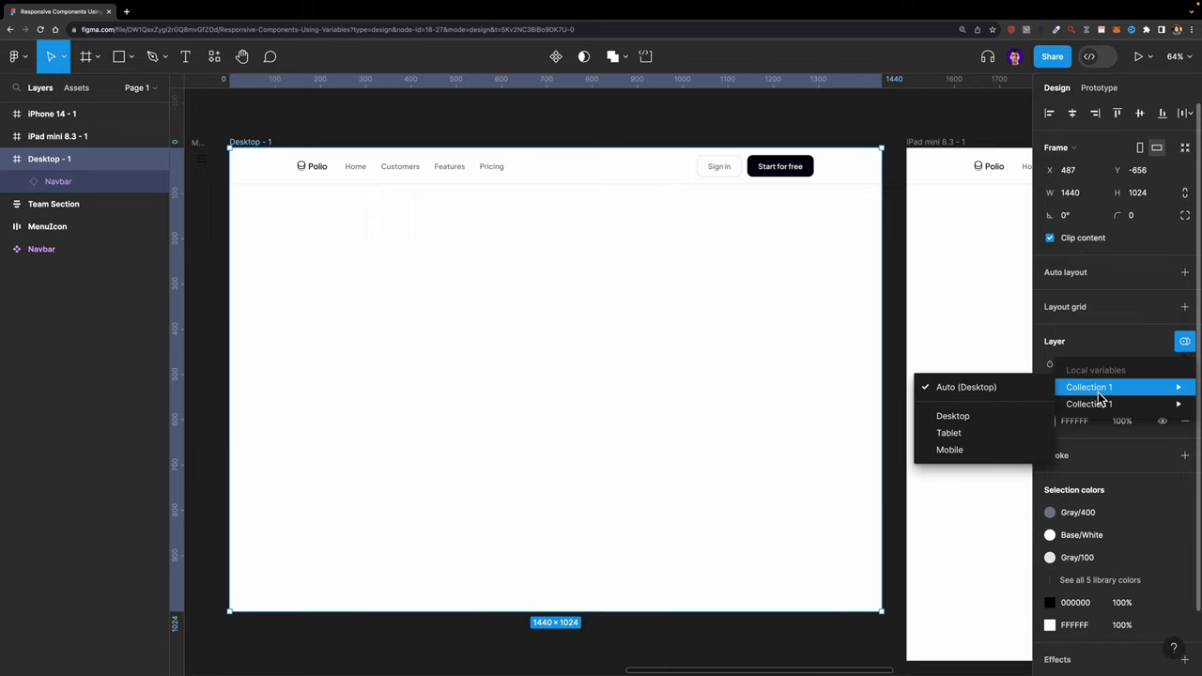
pyautogui.click(1068, 345)
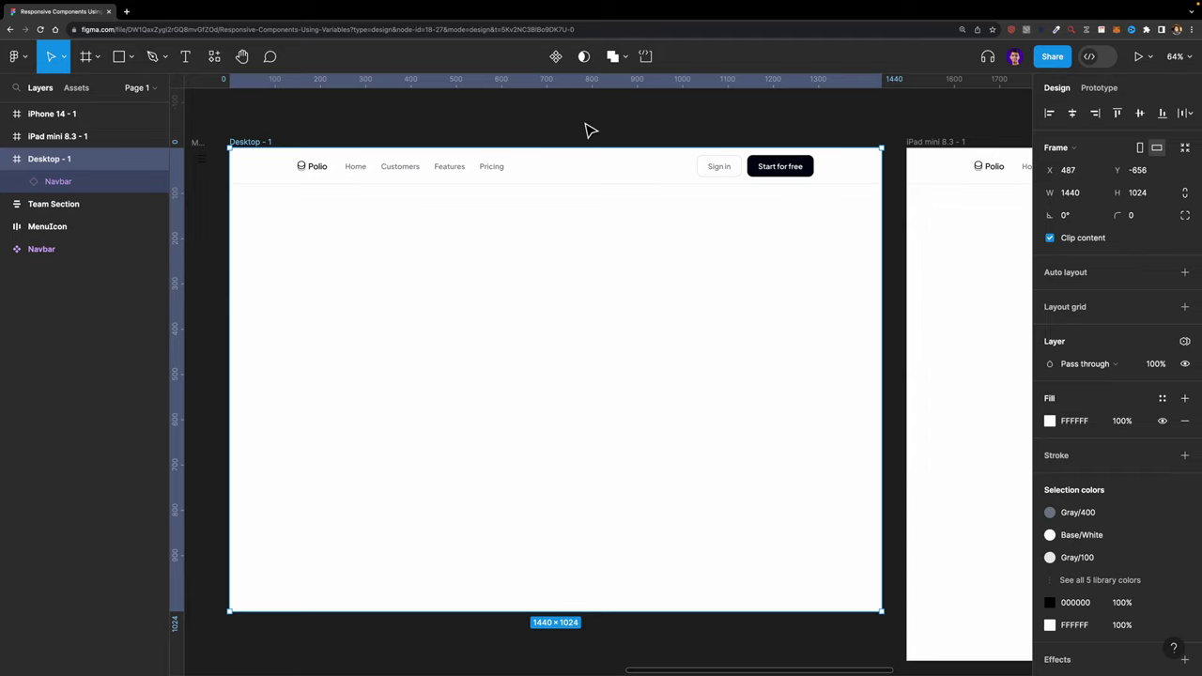
pyautogui.click(1185, 342)
pyautogui.moveTo(1083, 392)
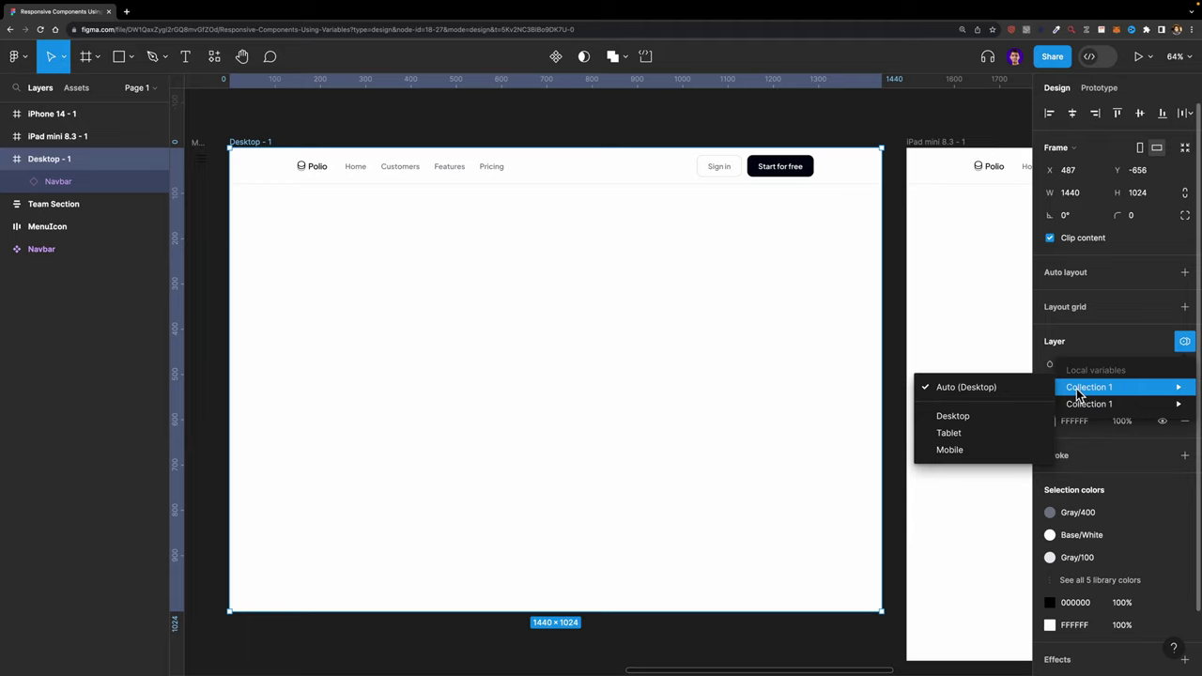
pyautogui.click(965, 421)
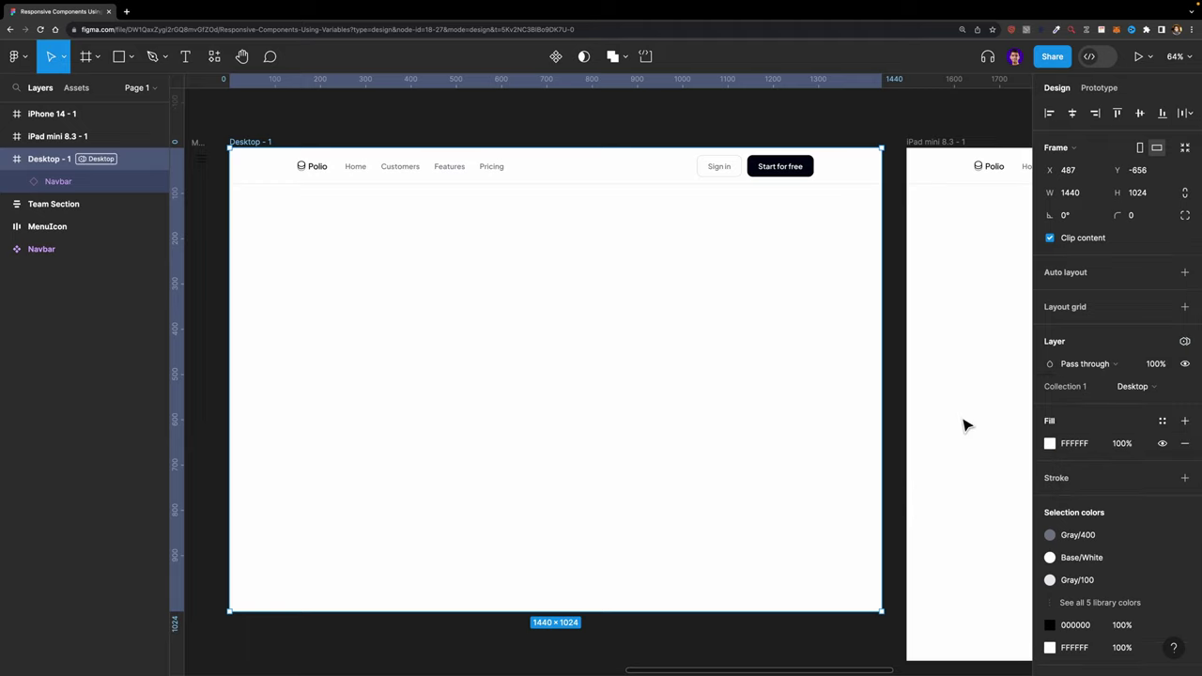
pyautogui.click(814, 182)
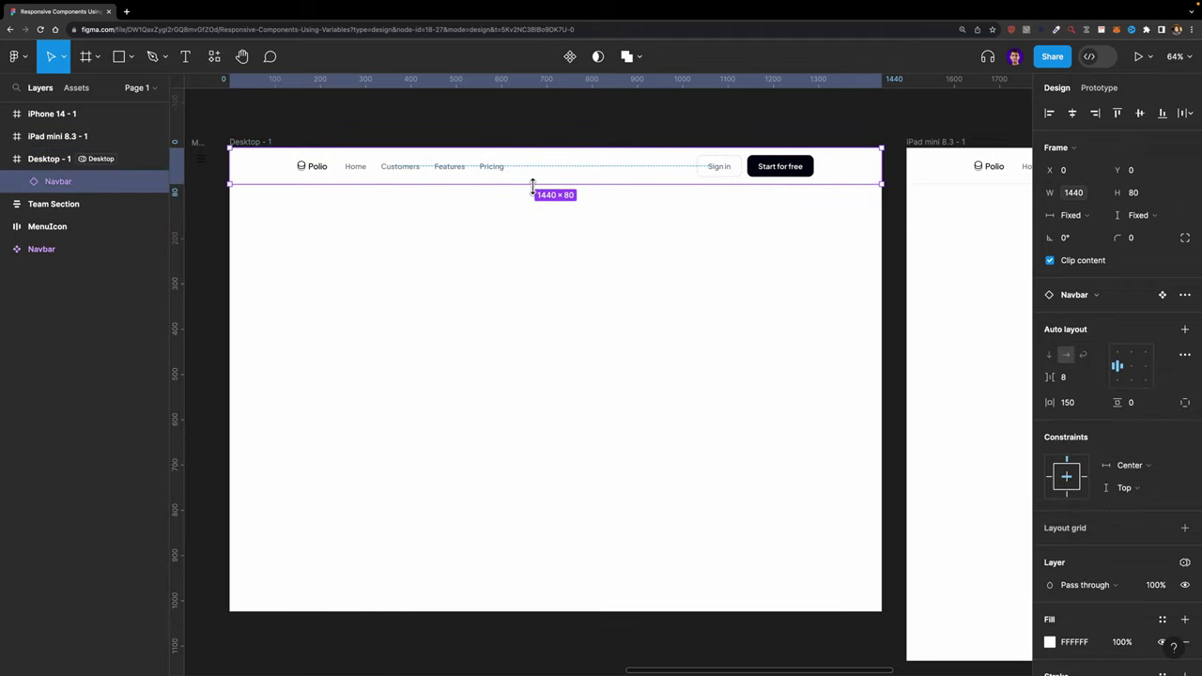
# - Set the iPad mini 8.3 - 1 frame's Collection 1 variable mode to Tablet and centre its Navbar instance horizontally in the frame
pyautogui.hscroll(5, 740, 178)
pyautogui.click(629, 141)
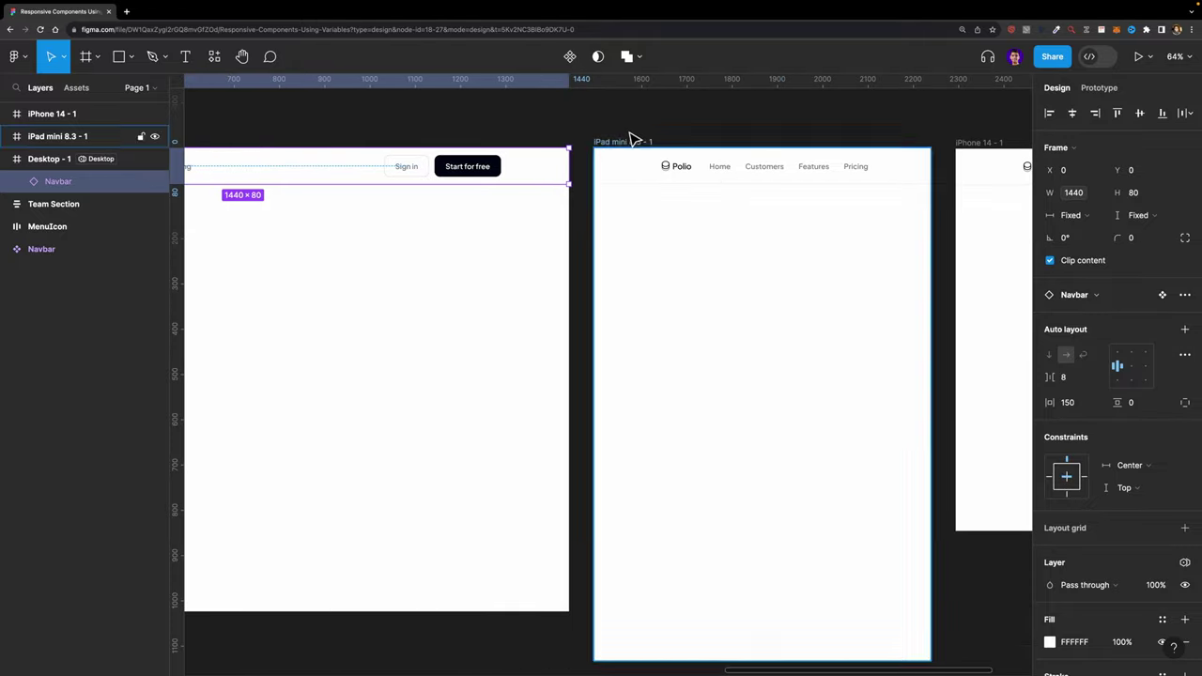
pyautogui.hscroll(3, 652, 134)
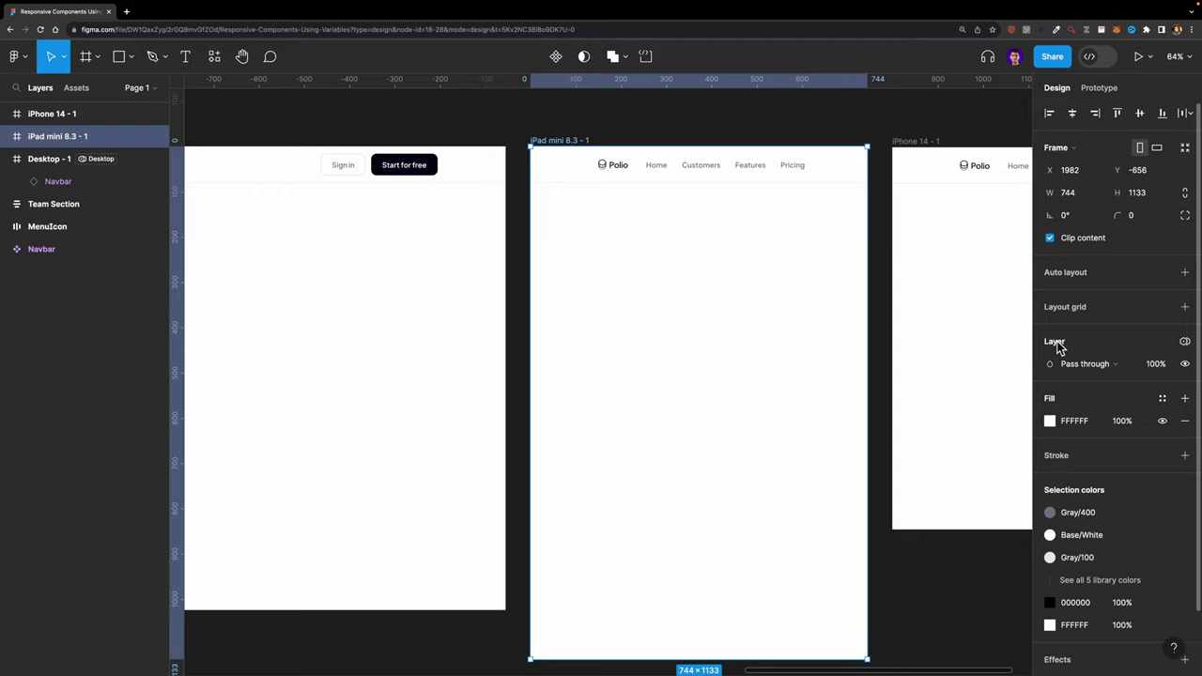
pyautogui.click(1186, 342)
pyautogui.moveTo(1123, 391)
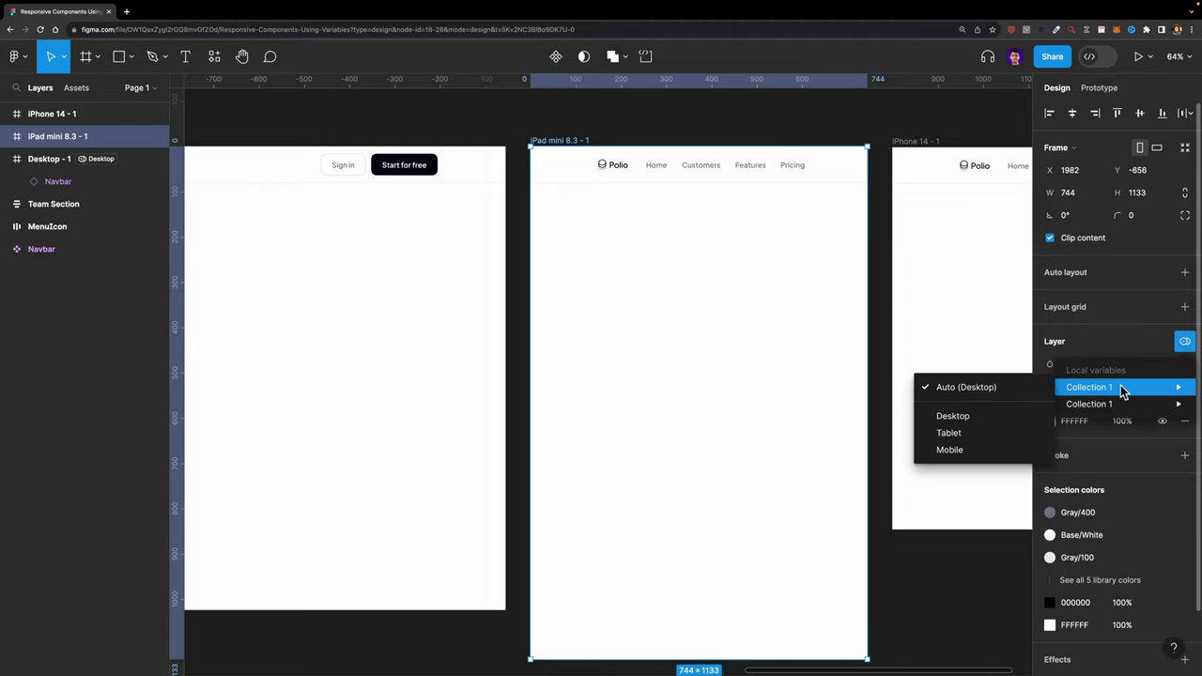
pyautogui.click(987, 434)
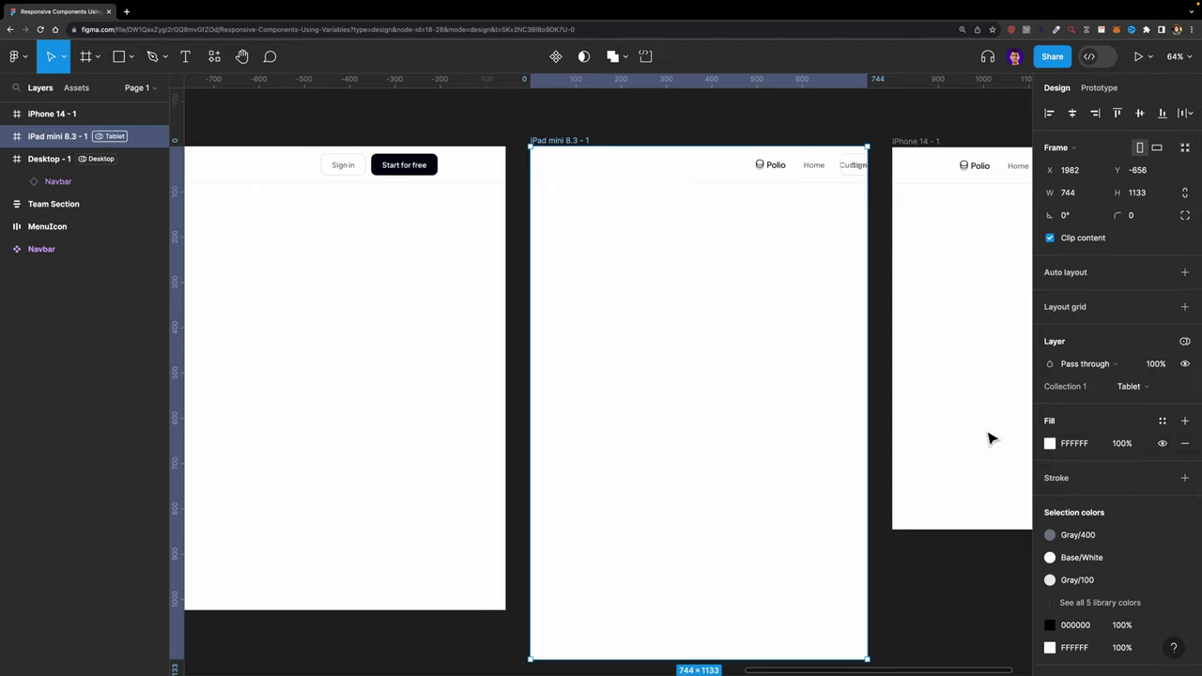
pyautogui.click(739, 172)
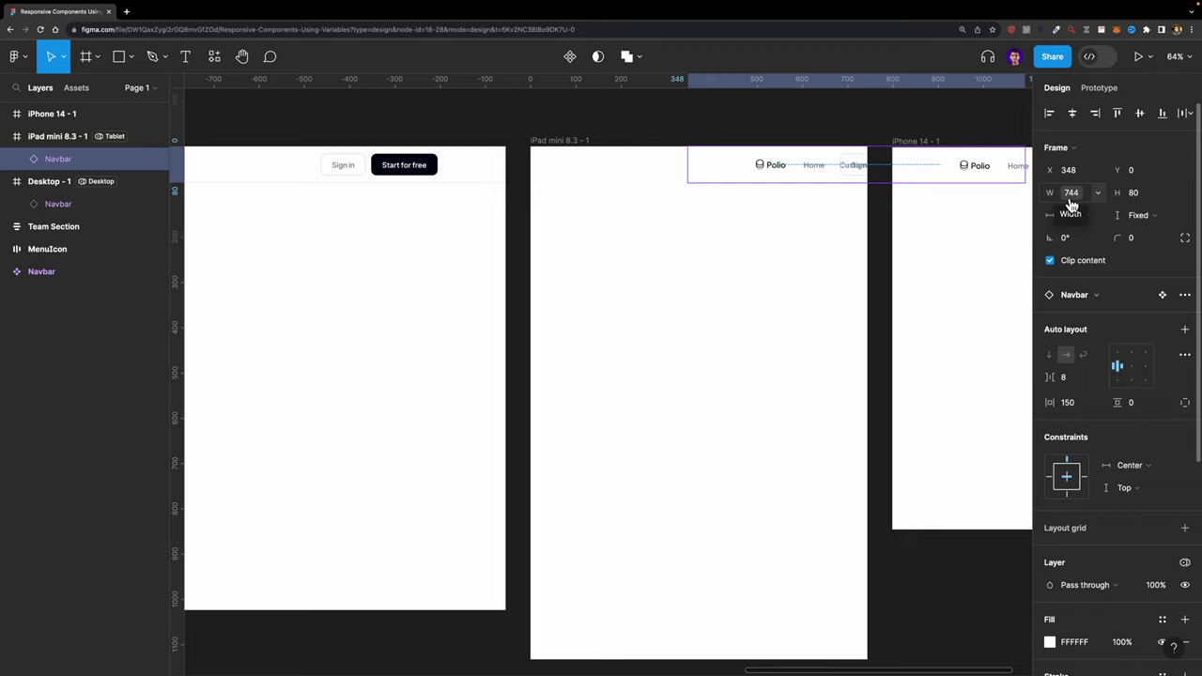
pyautogui.click(1072, 115)
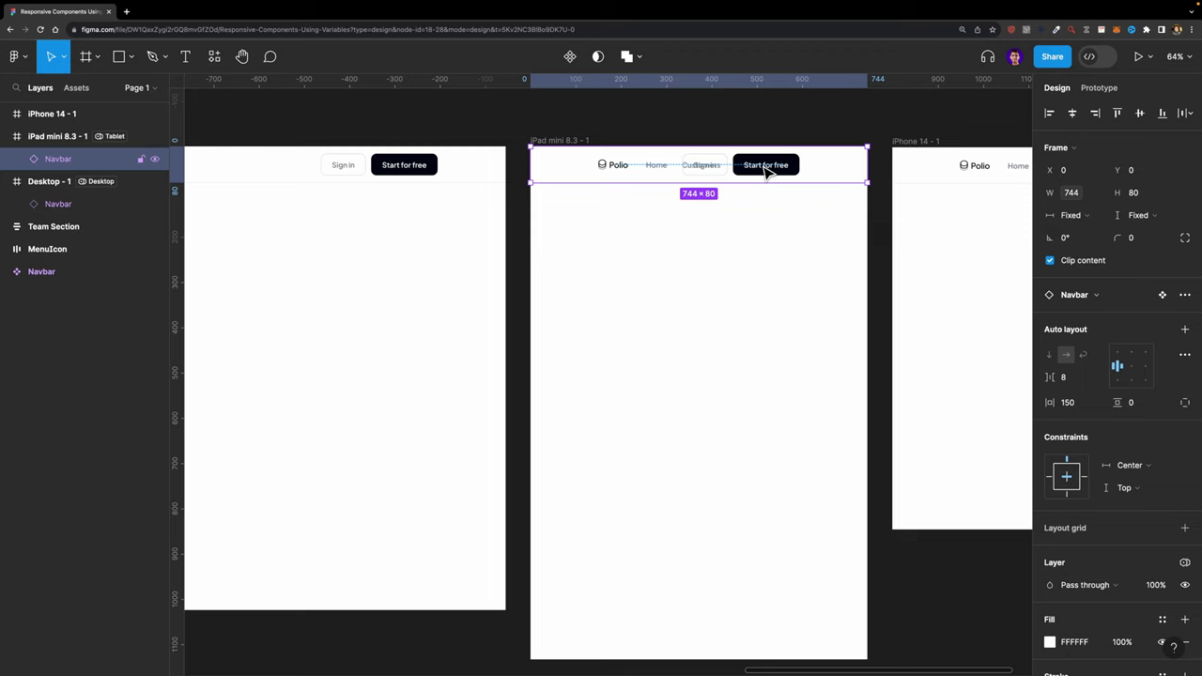
# - Set the iPhone 14 - 1 frame's Collection 1 variable mode to Mobile and centre its Navbar instance horizontally in the frame
pyautogui.hscroll(5, 764, 207)
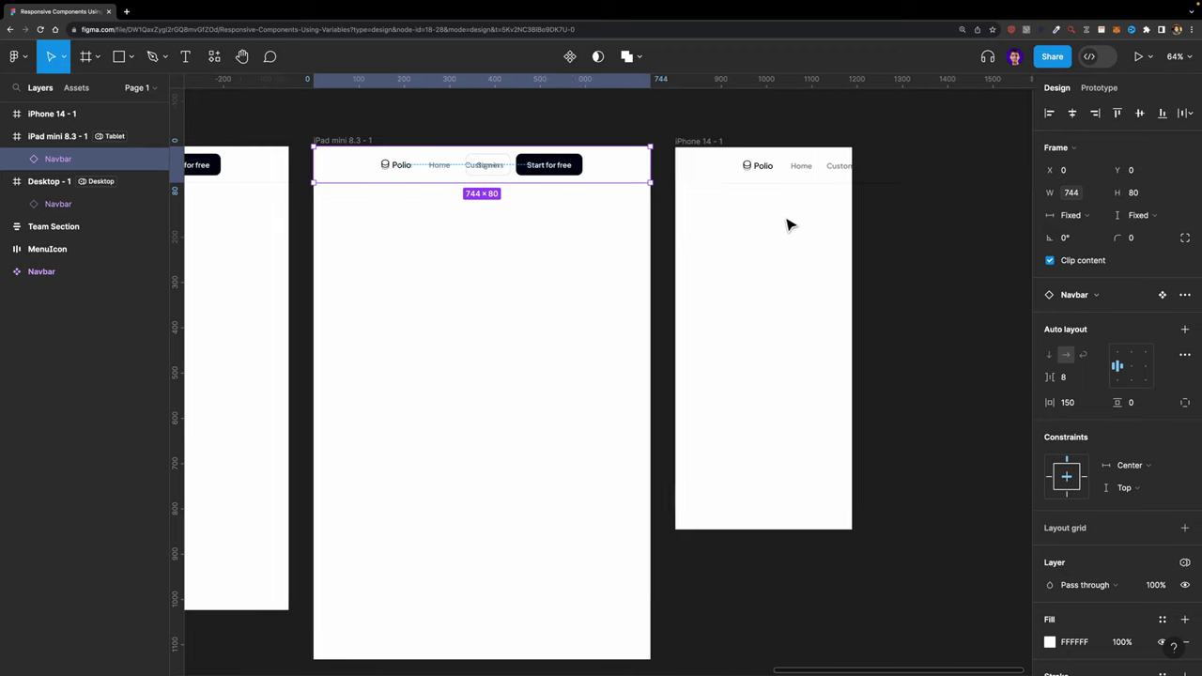
pyautogui.click(696, 143)
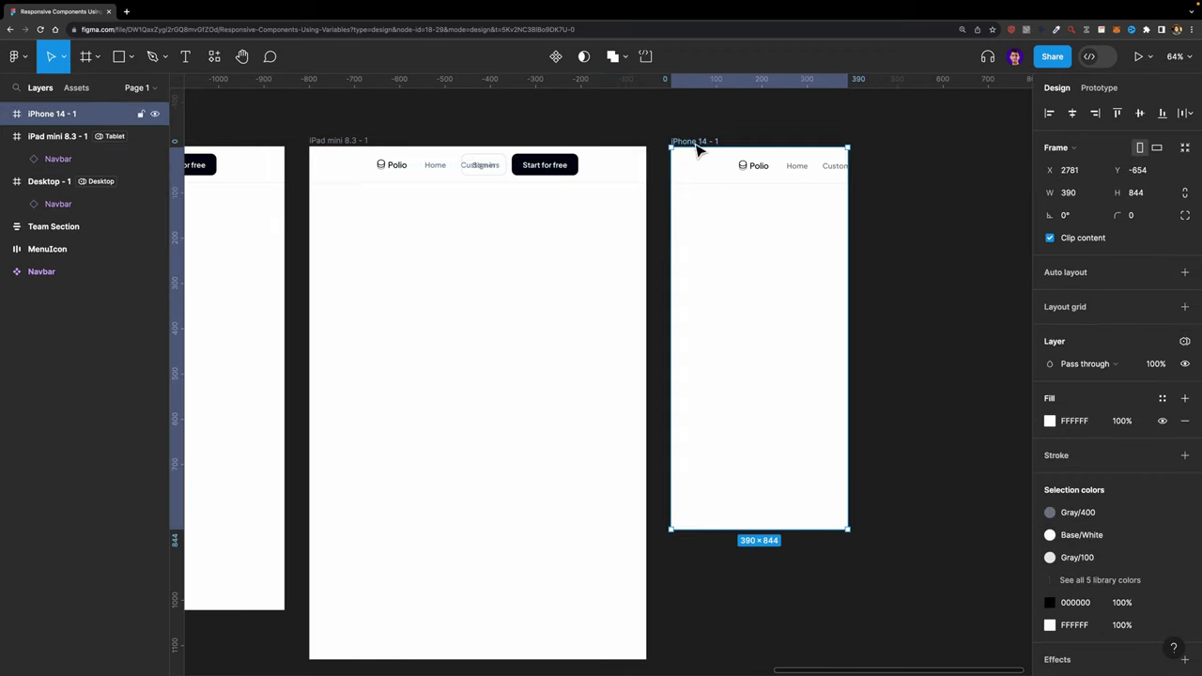
pyautogui.click(1185, 342)
pyautogui.moveTo(1092, 392)
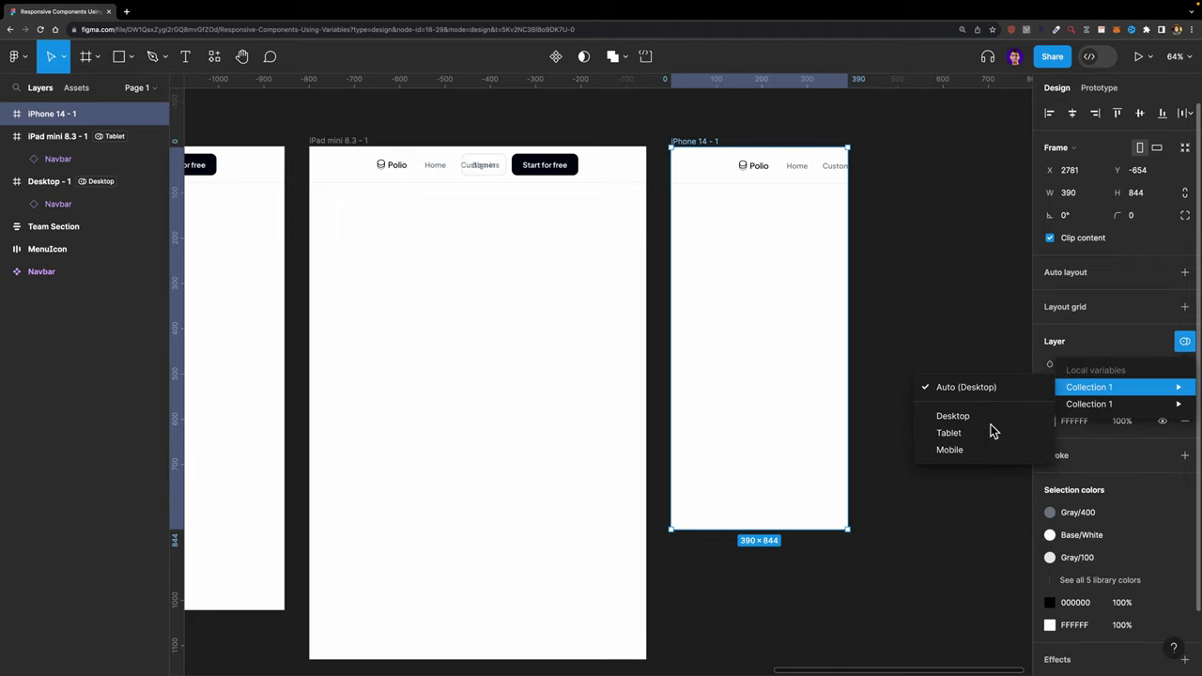
pyautogui.click(979, 451)
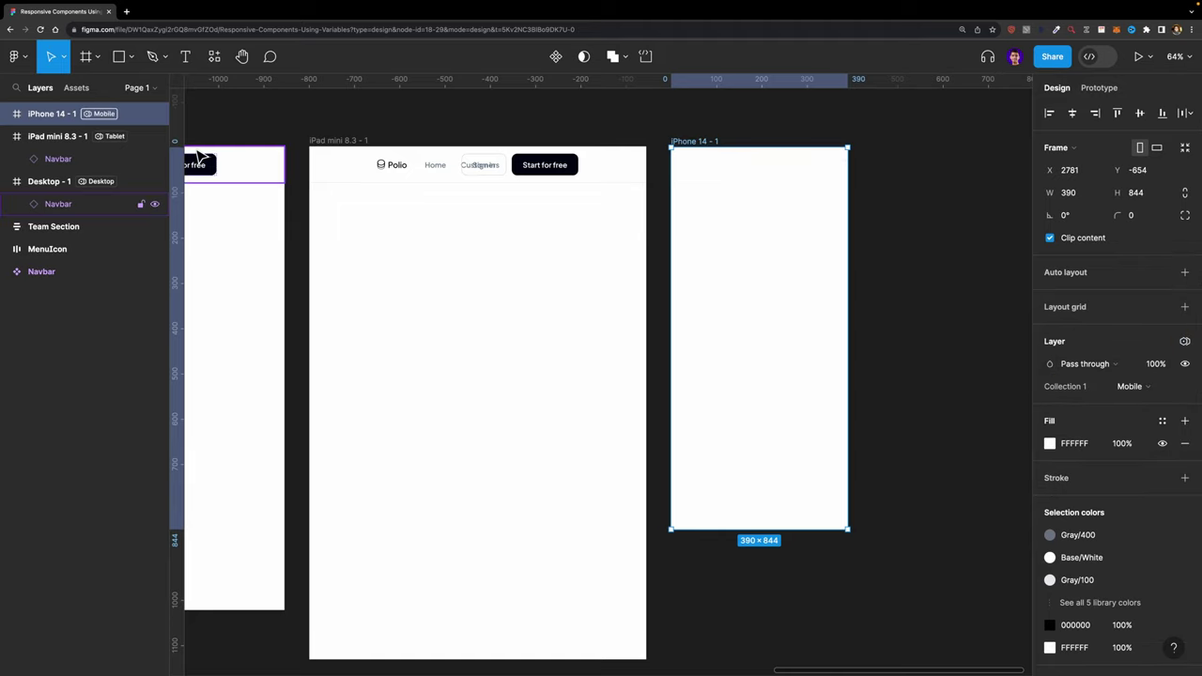
pyautogui.click(5, 114)
pyautogui.click(58, 136)
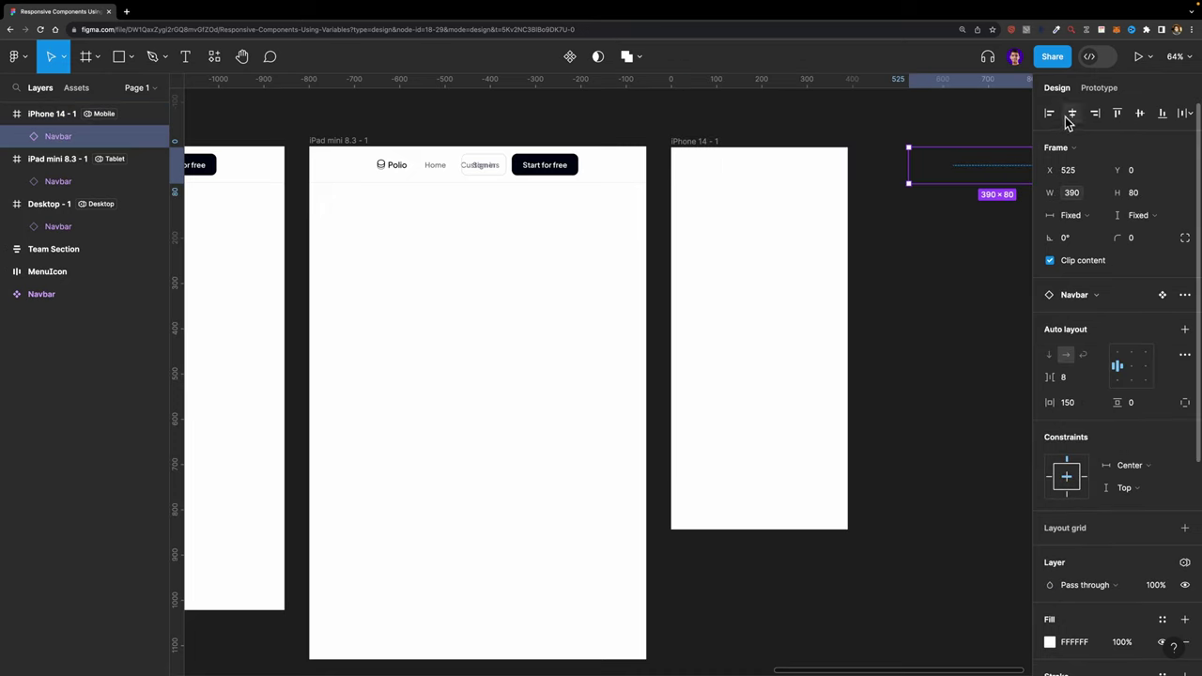
pyautogui.click(1072, 113)
# - Compare the main Navbar component and its horizontal padding with the Navbar instances in the desktop, tablet and mobile frames
pyautogui.scroll(-5, 883, 232)
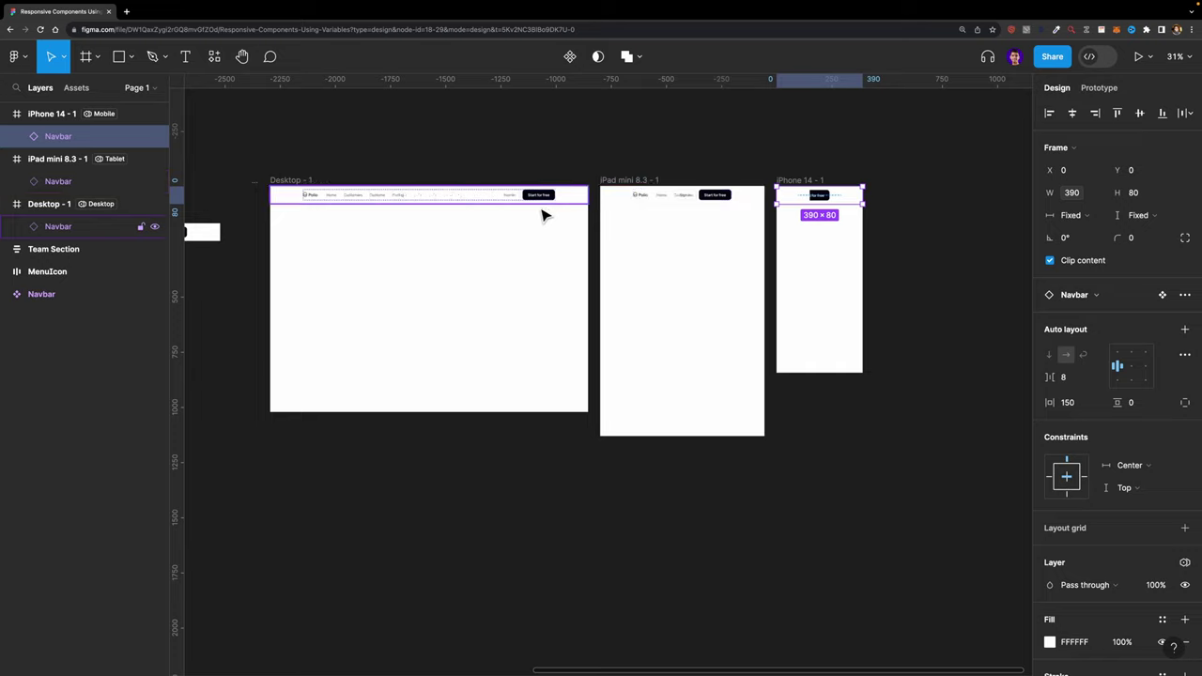
pyautogui.hscroll(-5, 592, 267)
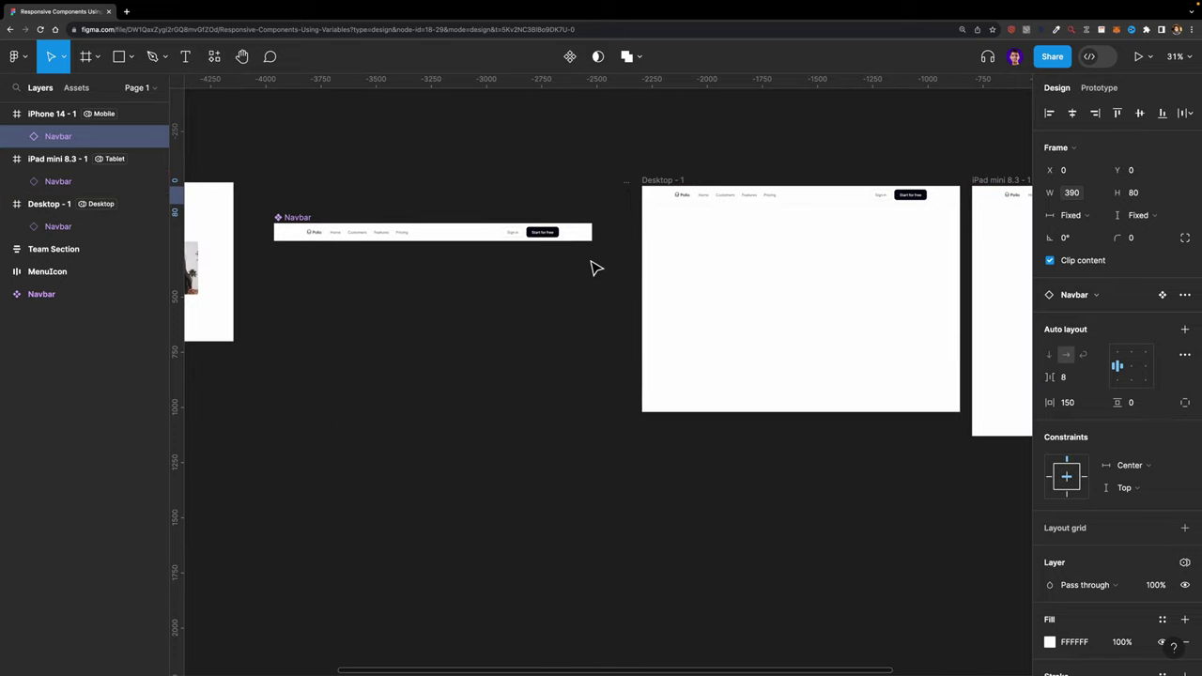
pyautogui.hscroll(2, 719, 211)
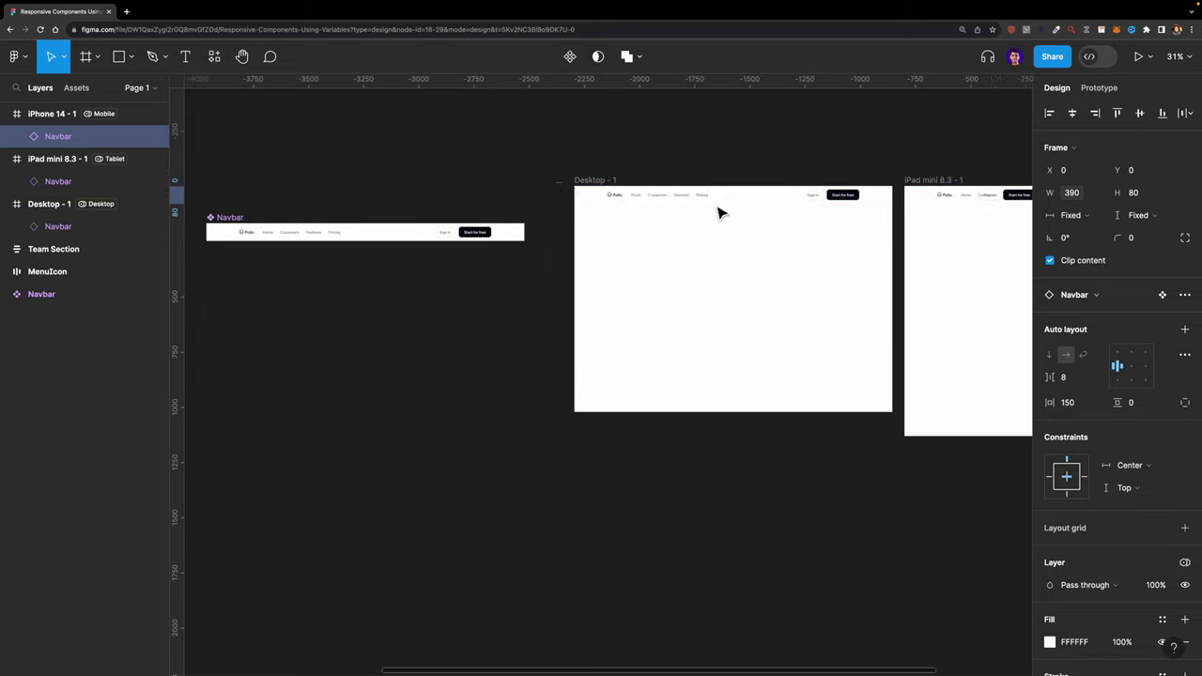
pyautogui.hscroll(-2, 363, 216)
pyautogui.scroll(5, 240, 240)
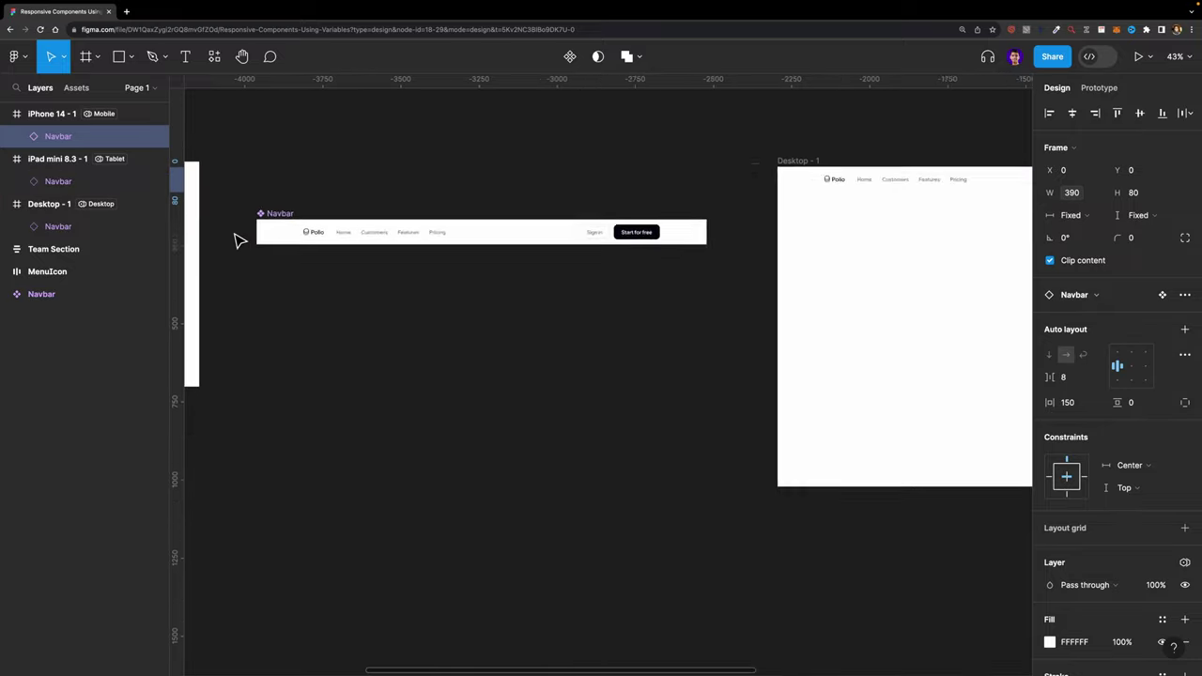
pyautogui.click(291, 215)
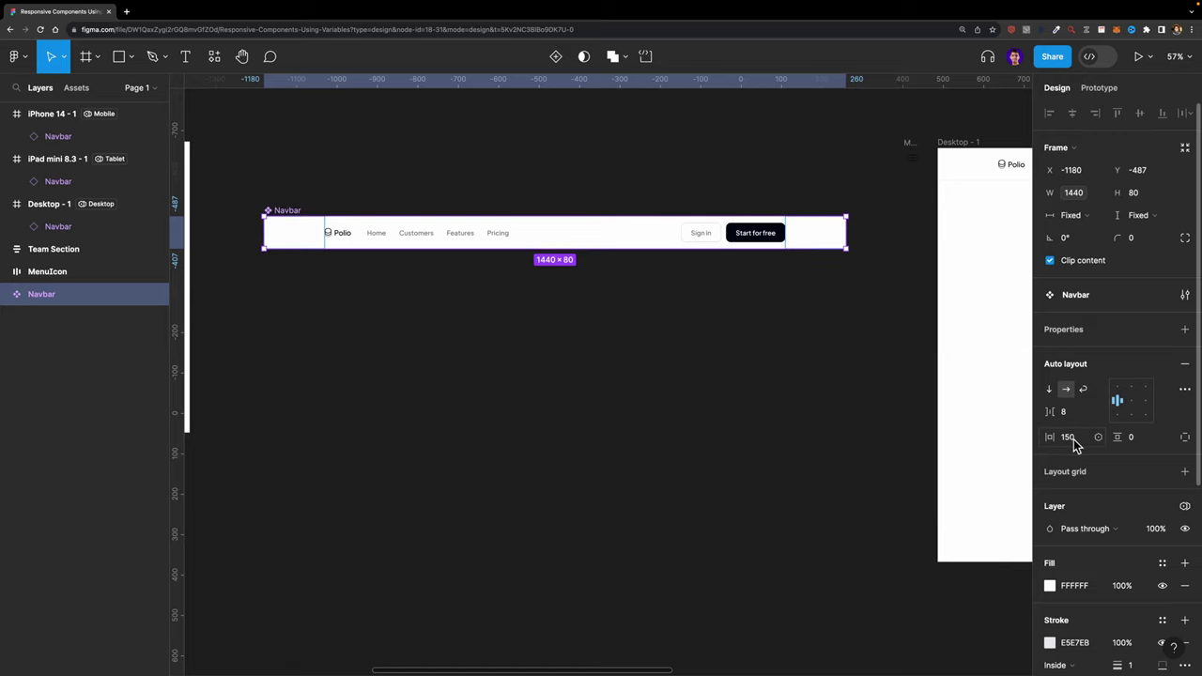
pyautogui.hscroll(10, 971, 352)
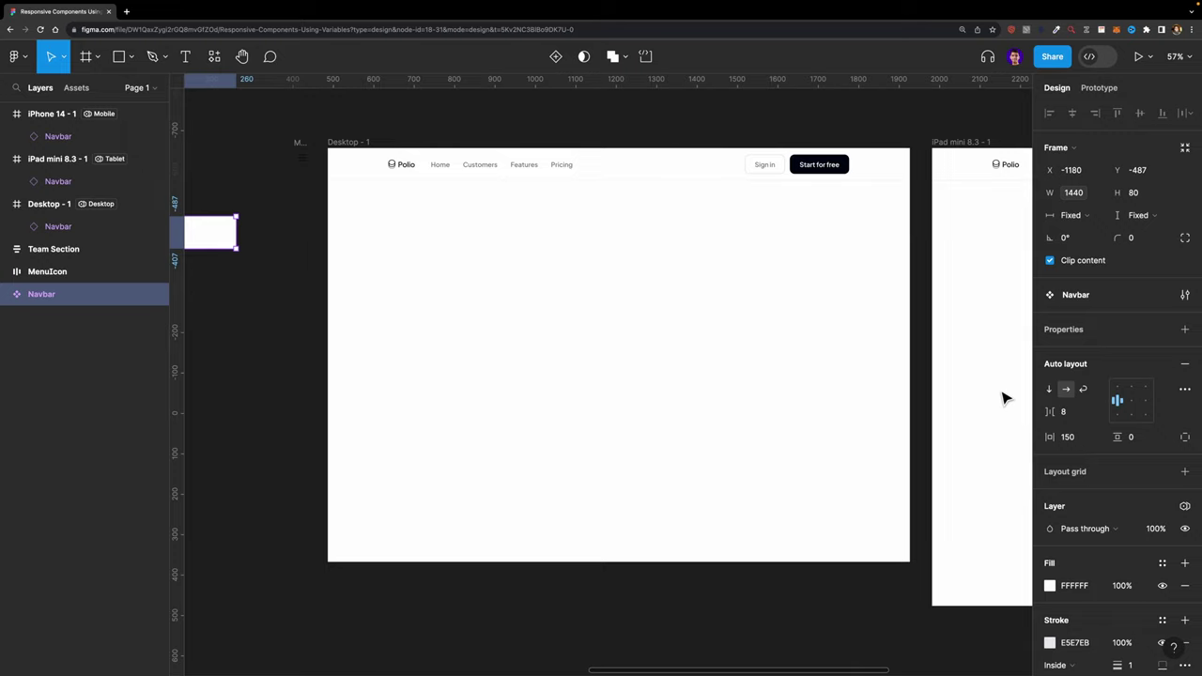
pyautogui.hscroll(10, 1003, 398)
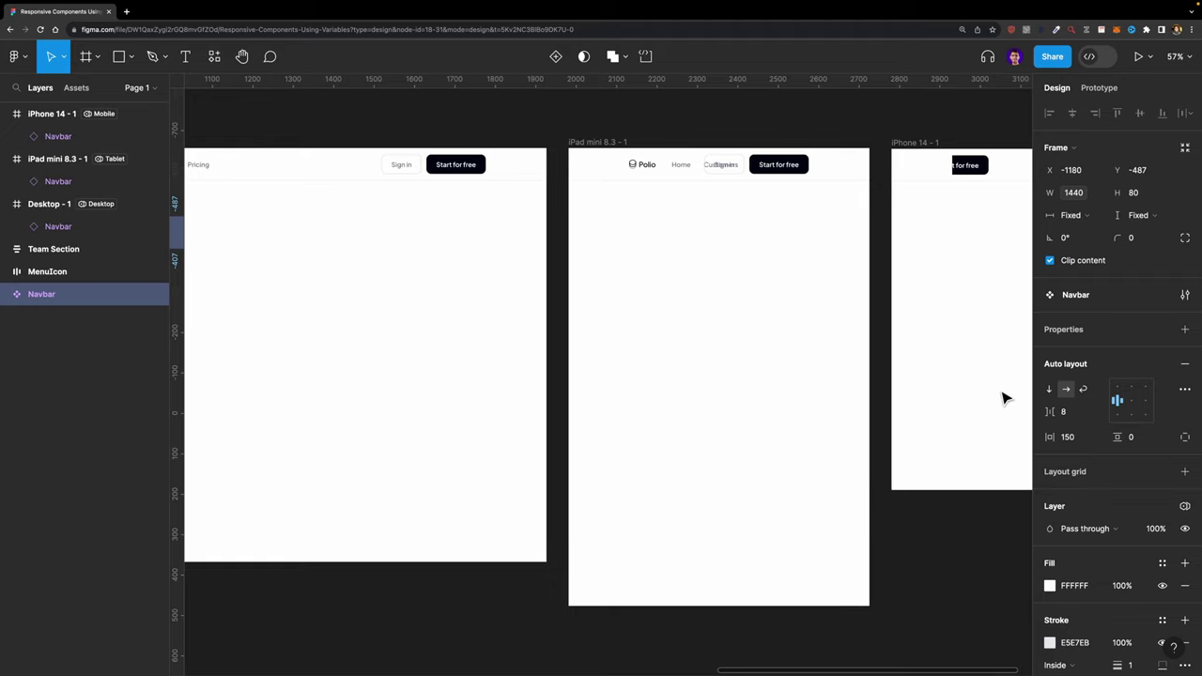
pyautogui.hscroll(-12, 795, 370)
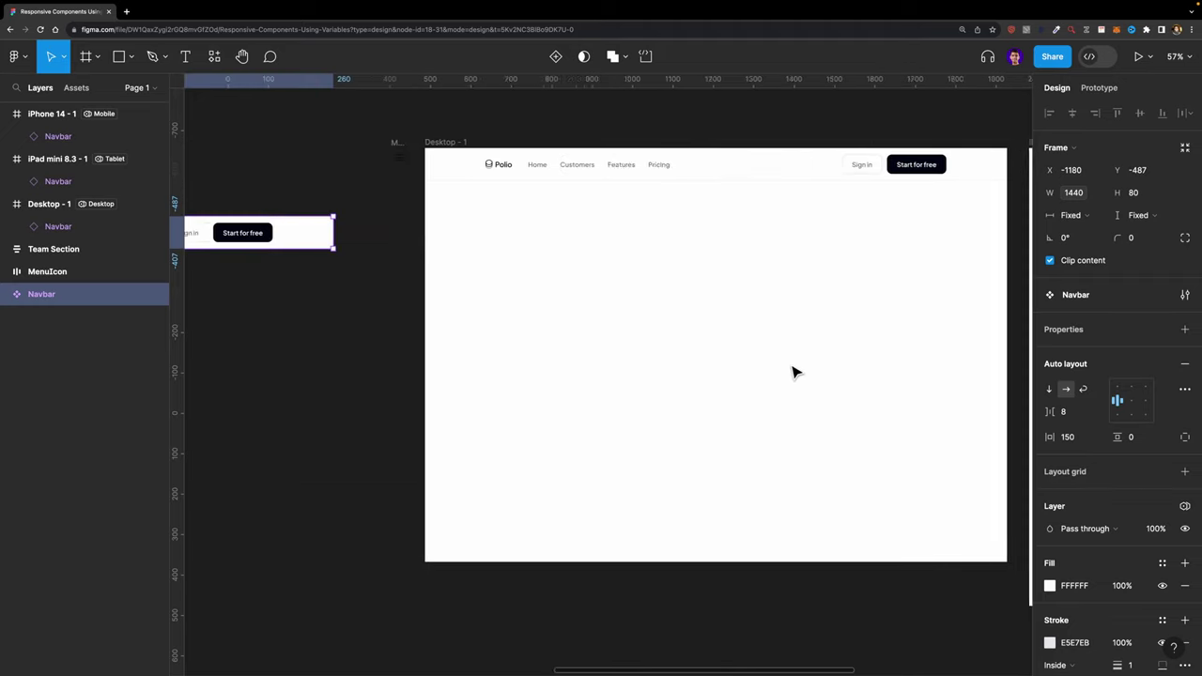
# - Create a number variable named Padding in the local variables of Collection 1
pyautogui.click(790, 307)
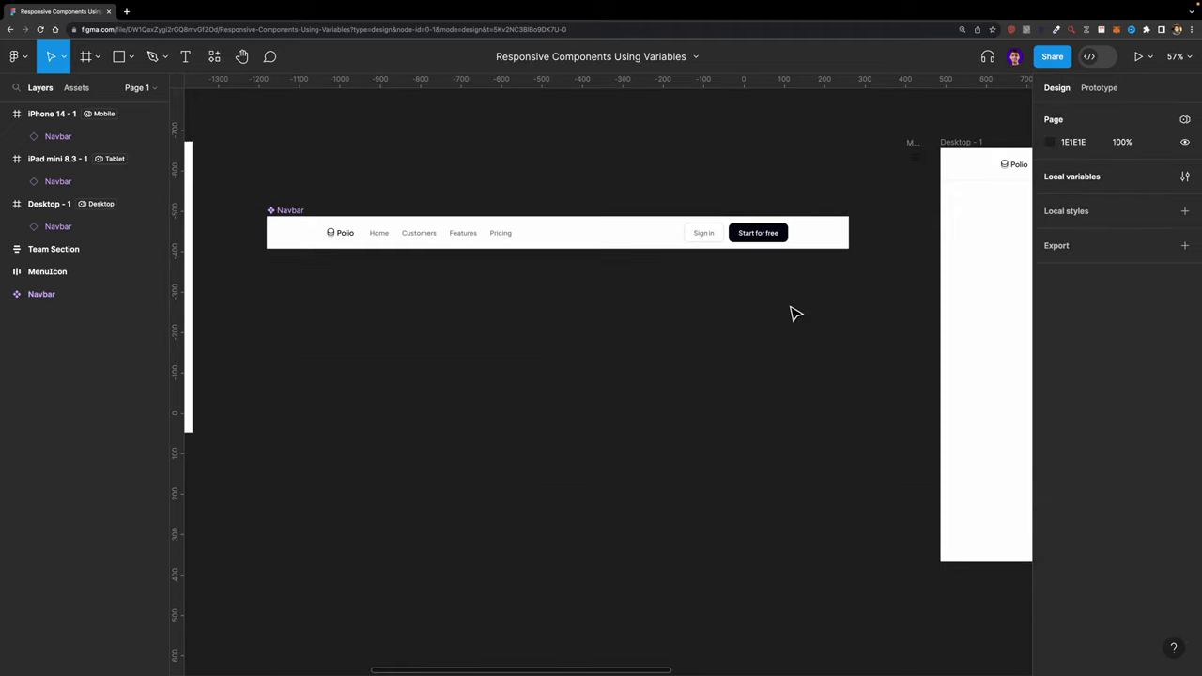
pyautogui.click(1186, 176)
pyautogui.click(459, 313)
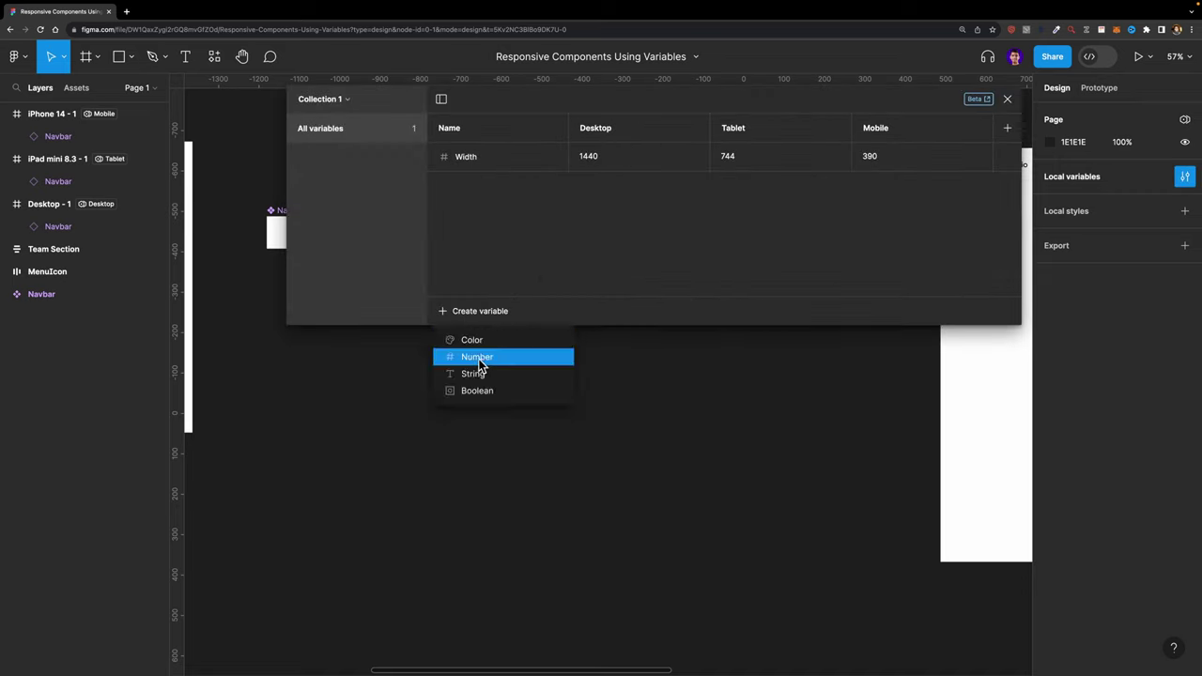
pyautogui.click(509, 360)
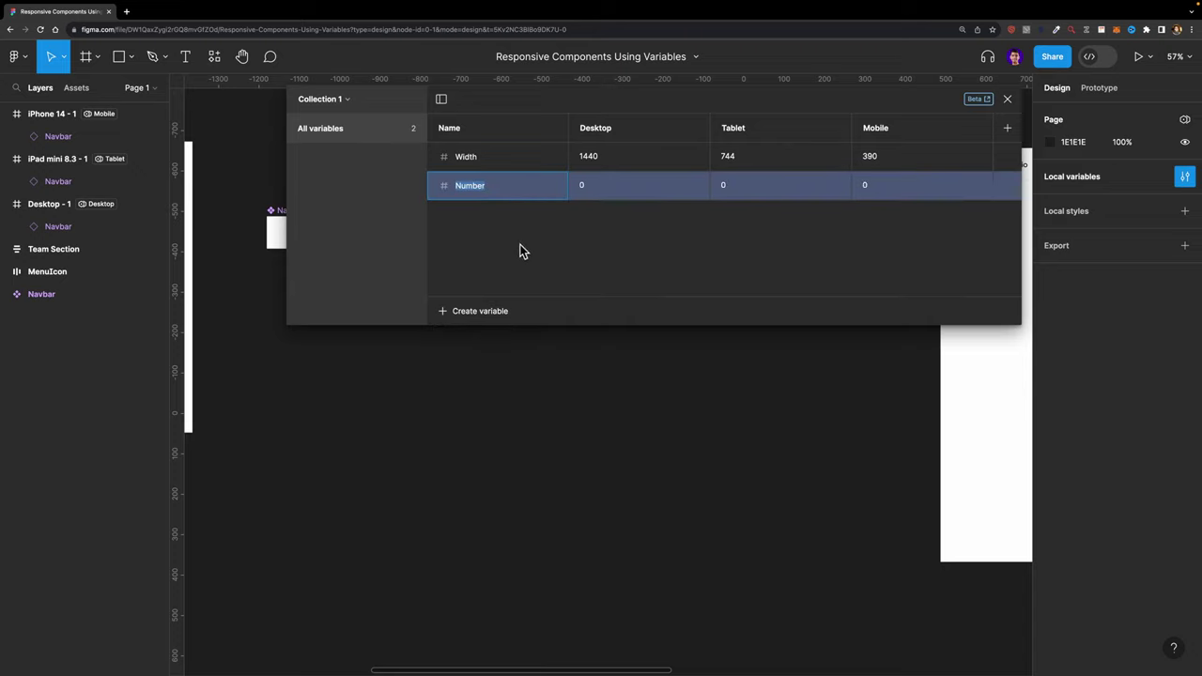
pyautogui.write('Padding')
# - Set the Padding variable's values to 150 for Desktop, 32 for Tablet and 16 for Mobile
pyautogui.click(593, 184)
pyautogui.write('15')
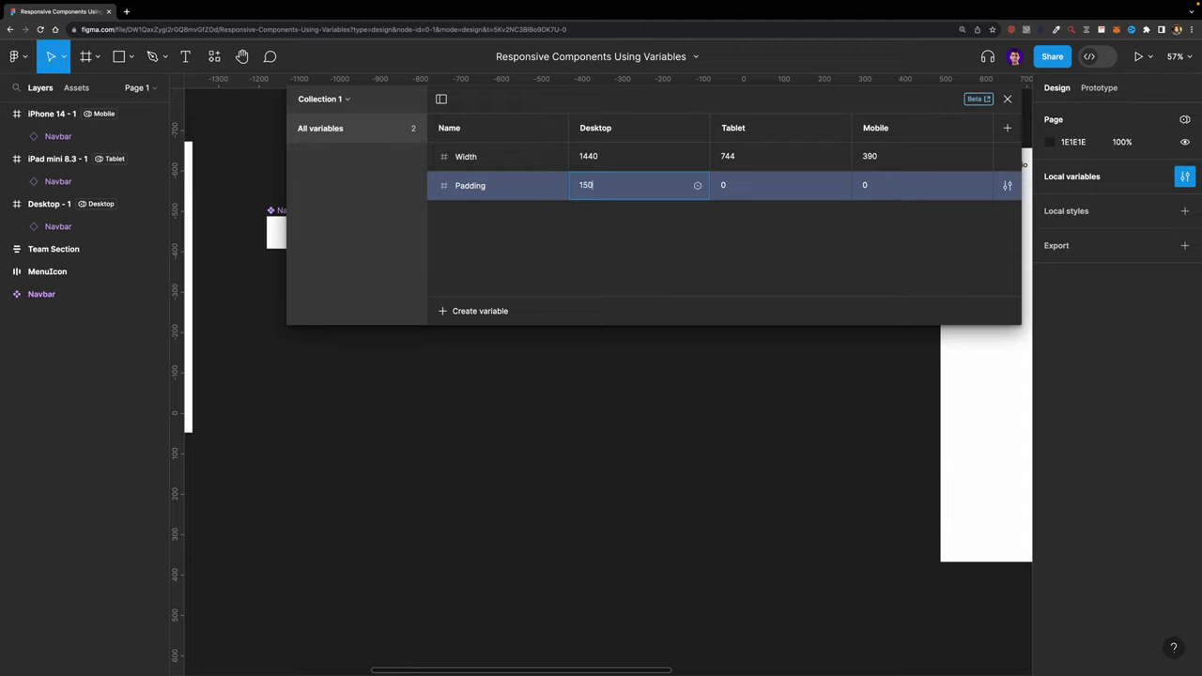
pyautogui.write('0')
pyautogui.click(732, 184)
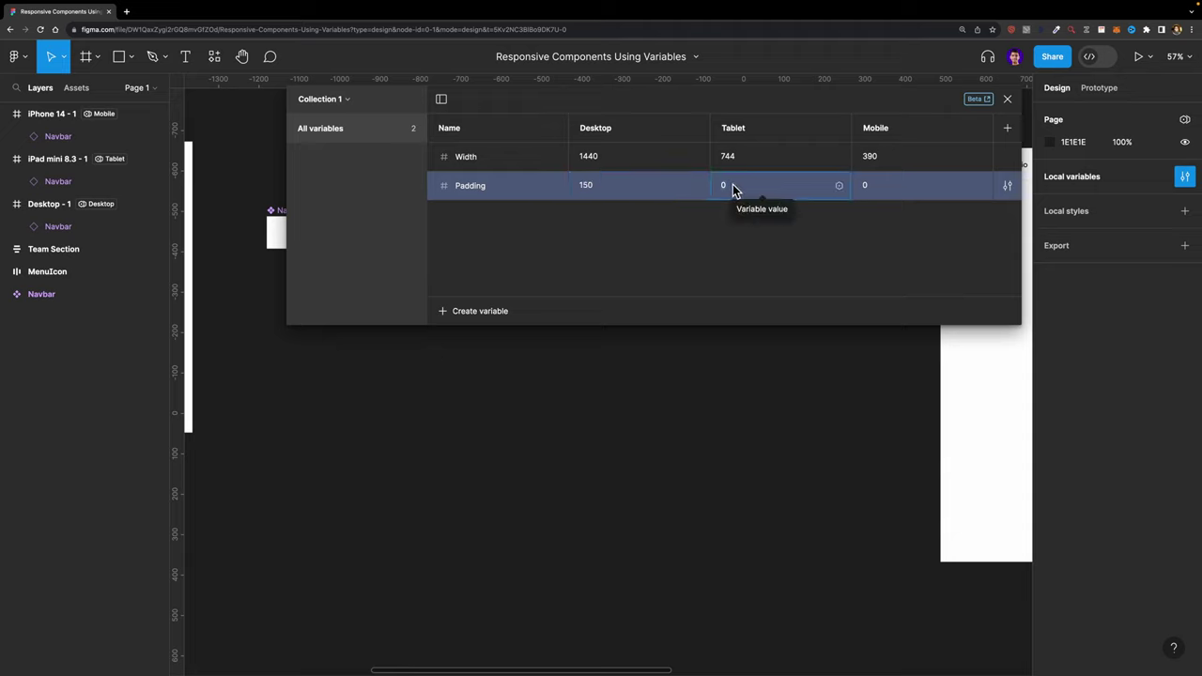
pyautogui.write('32')
pyautogui.click(876, 187)
pyautogui.write('16')
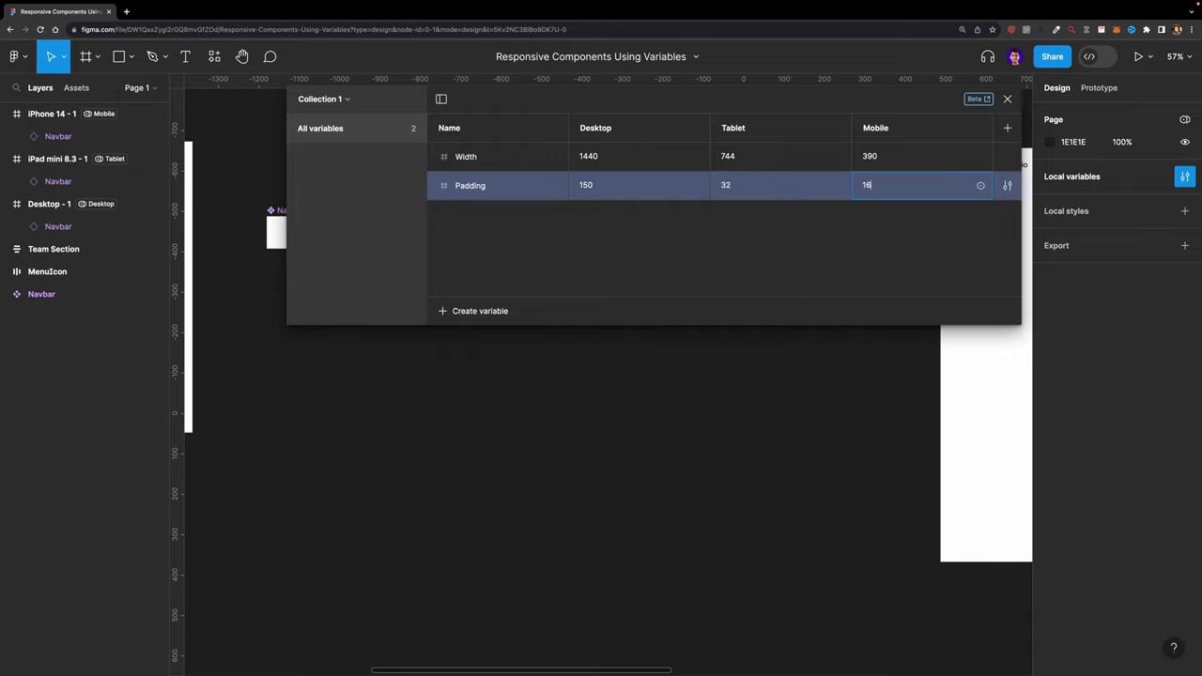
# - Apply the Padding variable to the horizontal auto layout padding of the main Navbar component
pyautogui.click(1008, 99)
pyautogui.click(300, 212)
pyautogui.moveTo(1096, 440)
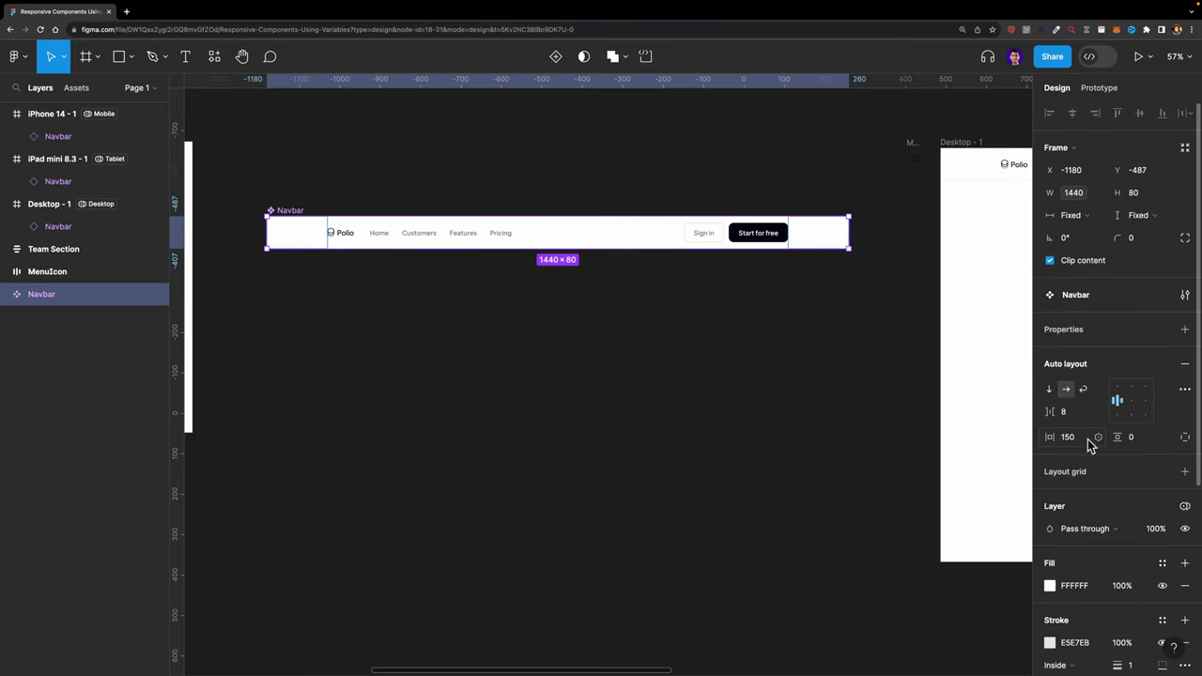
pyautogui.click(1098, 438)
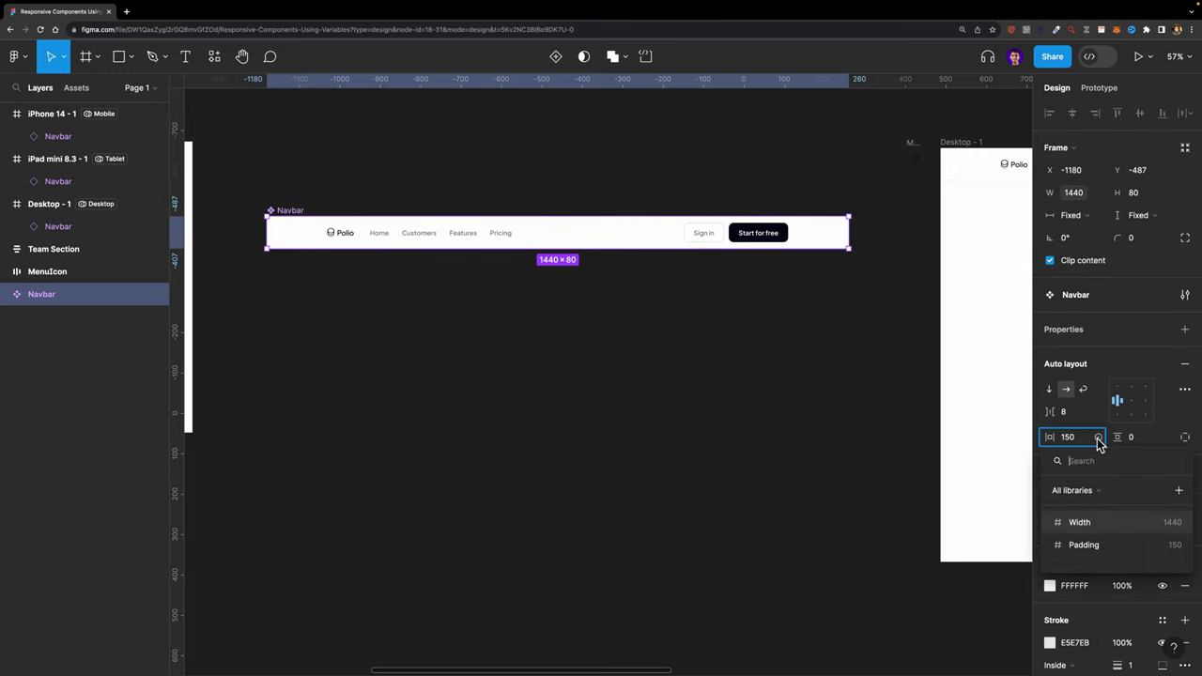
pyautogui.click(1118, 545)
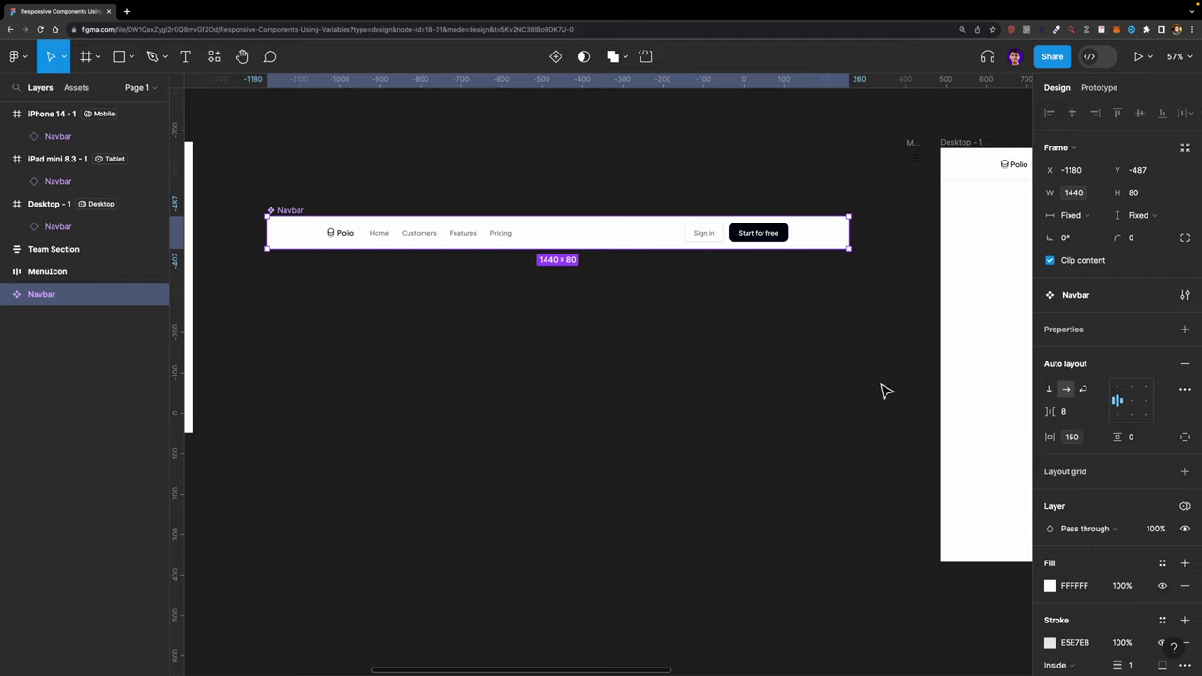
# - Check the horizontal padding of the Navbar instances in the iPad mini 8.3 - 1 and iPhone 14 - 1 frames
pyautogui.hscroll(15, 902, 299)
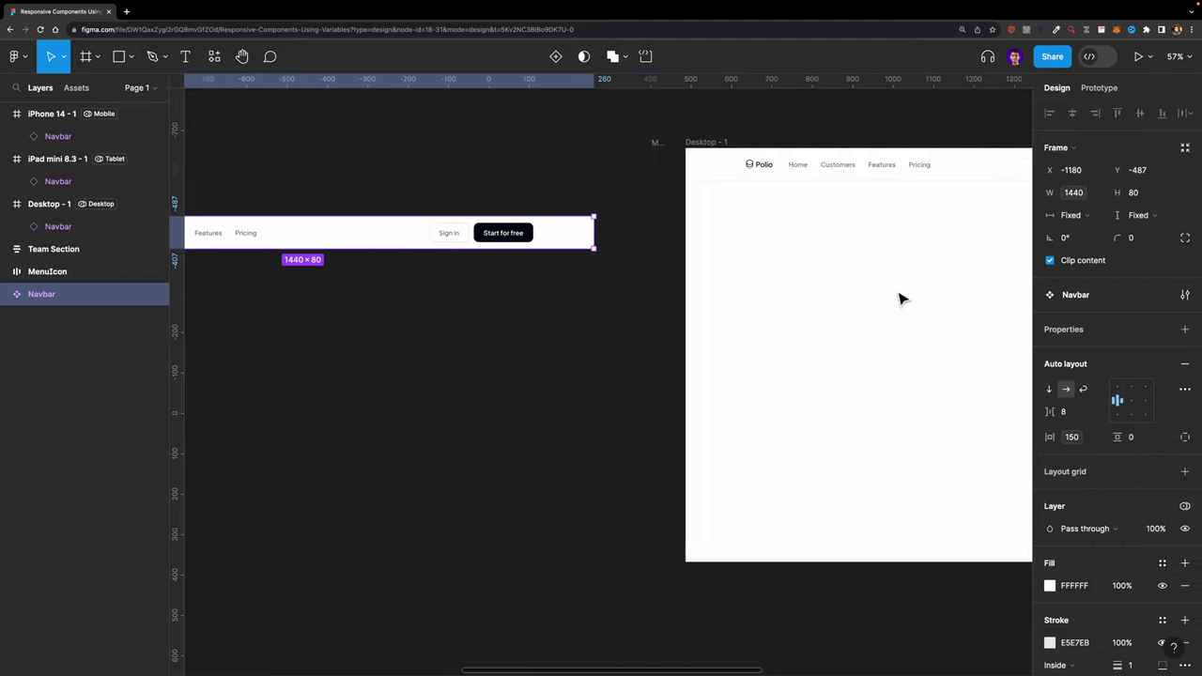
pyautogui.click(798, 139)
pyautogui.hscroll(5, 845, 146)
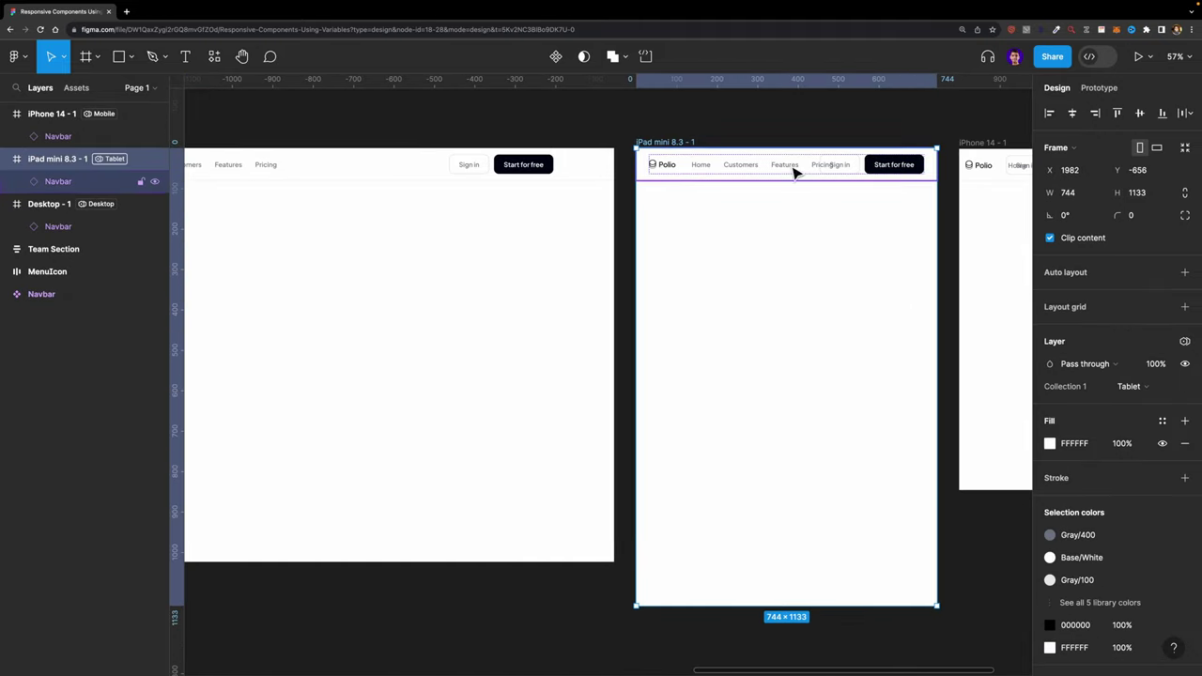
pyautogui.click(706, 171)
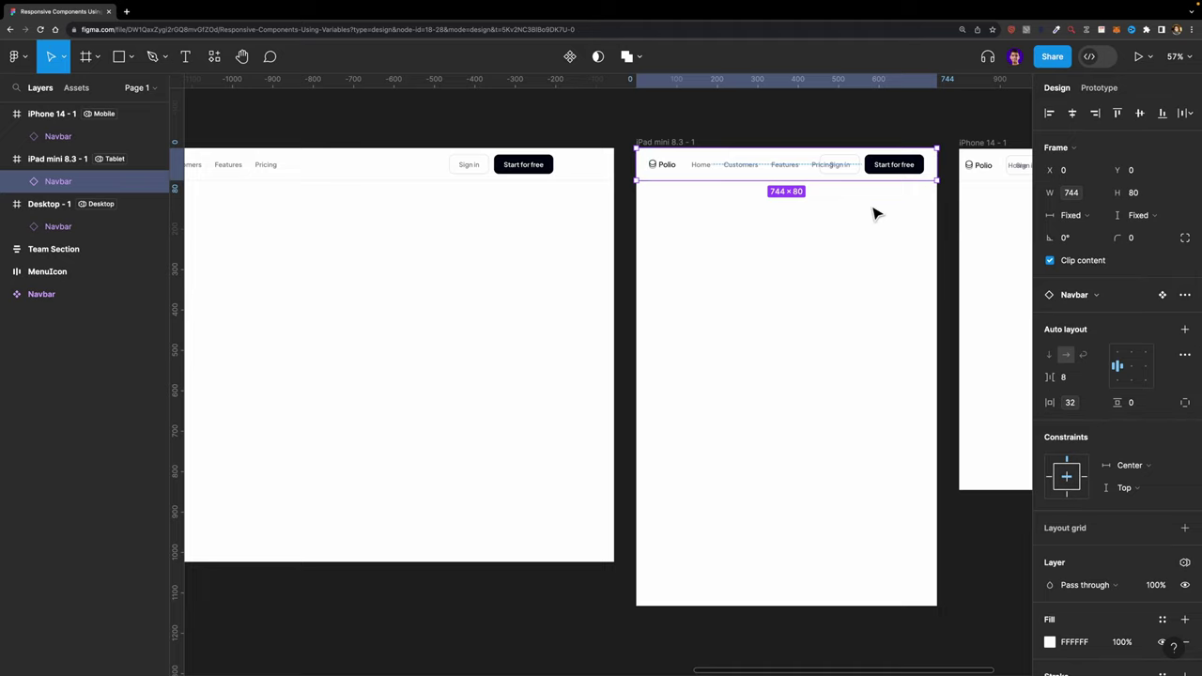
pyautogui.hscroll(4, 873, 215)
pyautogui.click(869, 167)
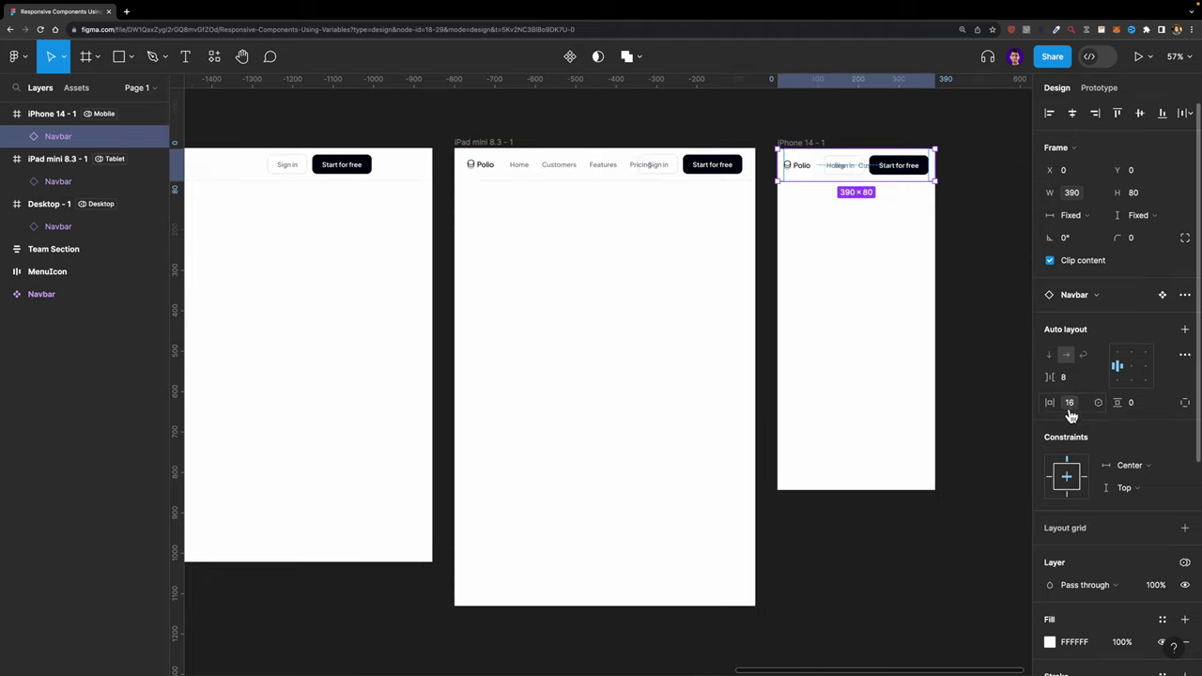
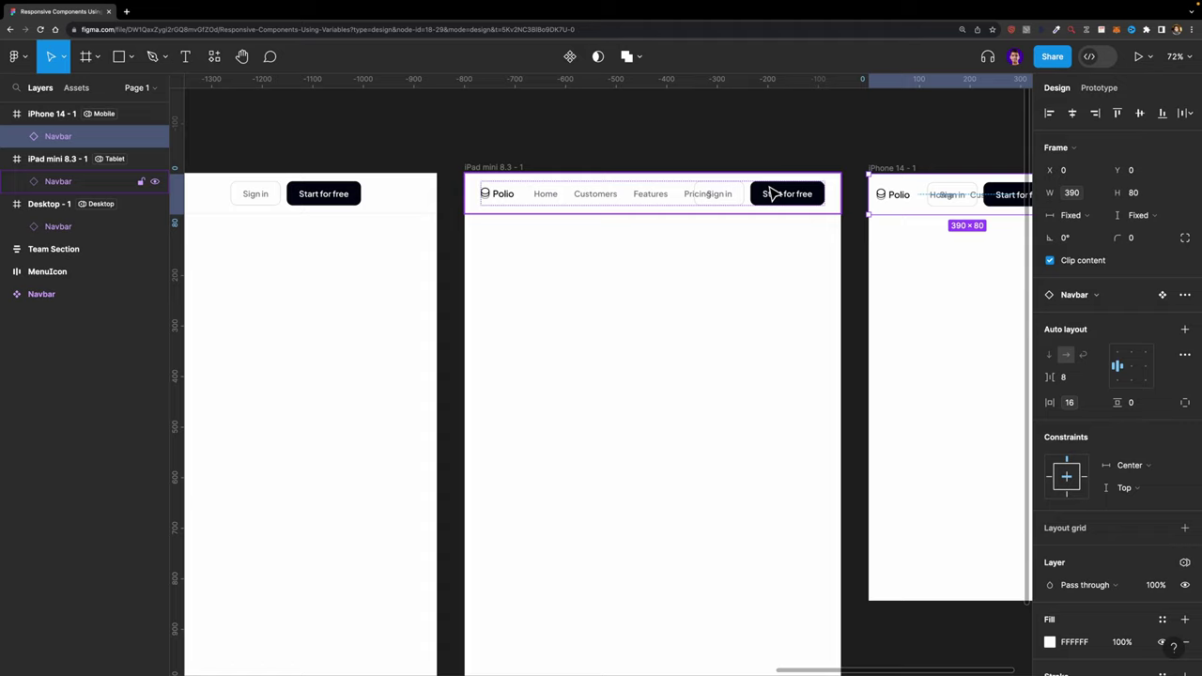
# - Move the MenuIcon frame into the main Navbar component, placing it after the Start for free button
pyautogui.hscroll(-3, 771, 194)
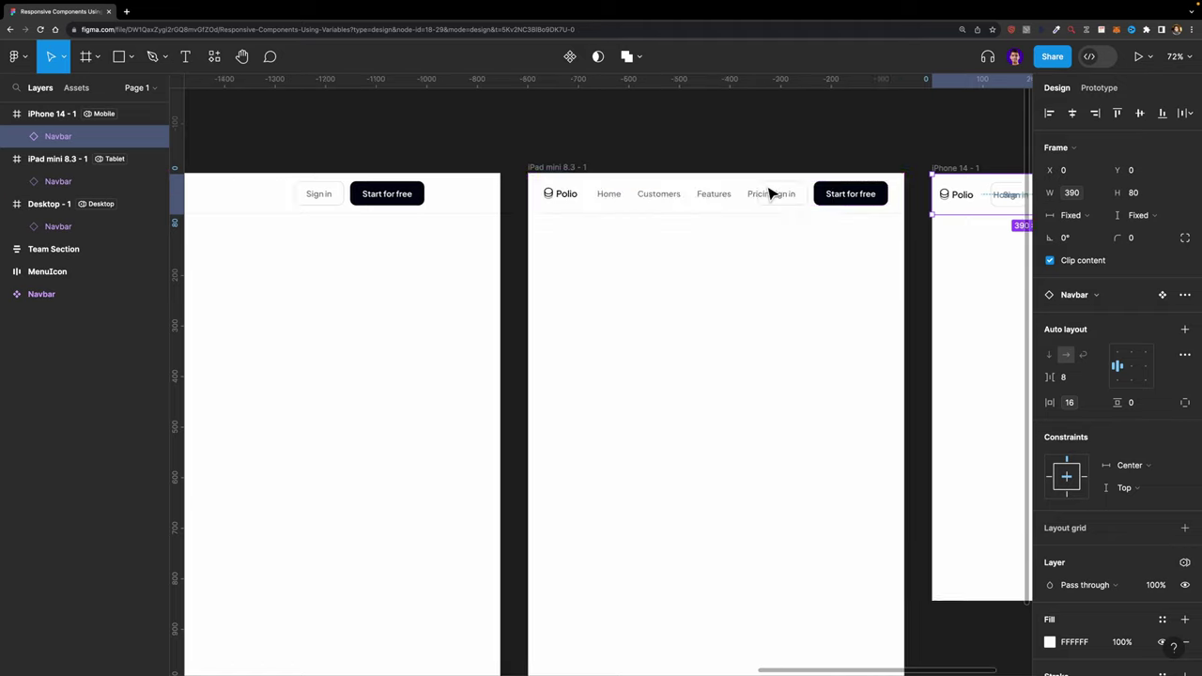
pyautogui.scroll(5, 770, 193)
pyautogui.scroll(5, 601, 185)
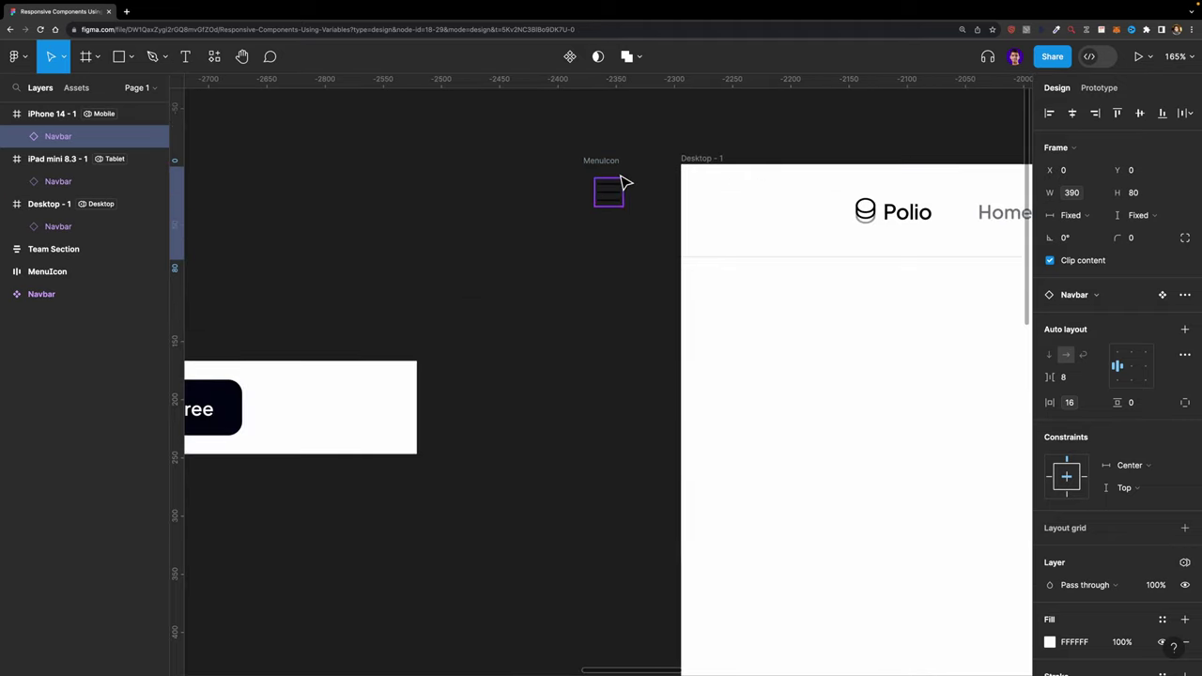
pyautogui.scroll(-4, 646, 217)
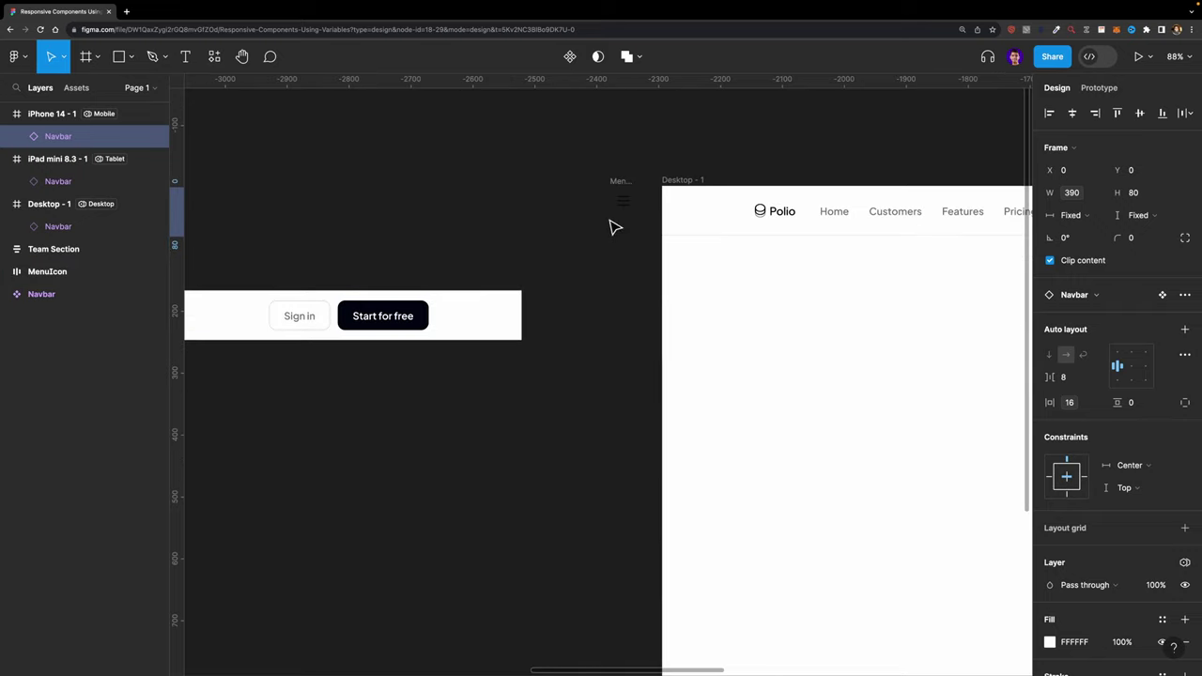
pyautogui.hscroll(-2, 611, 229)
pyautogui.scroll(2, 611, 228)
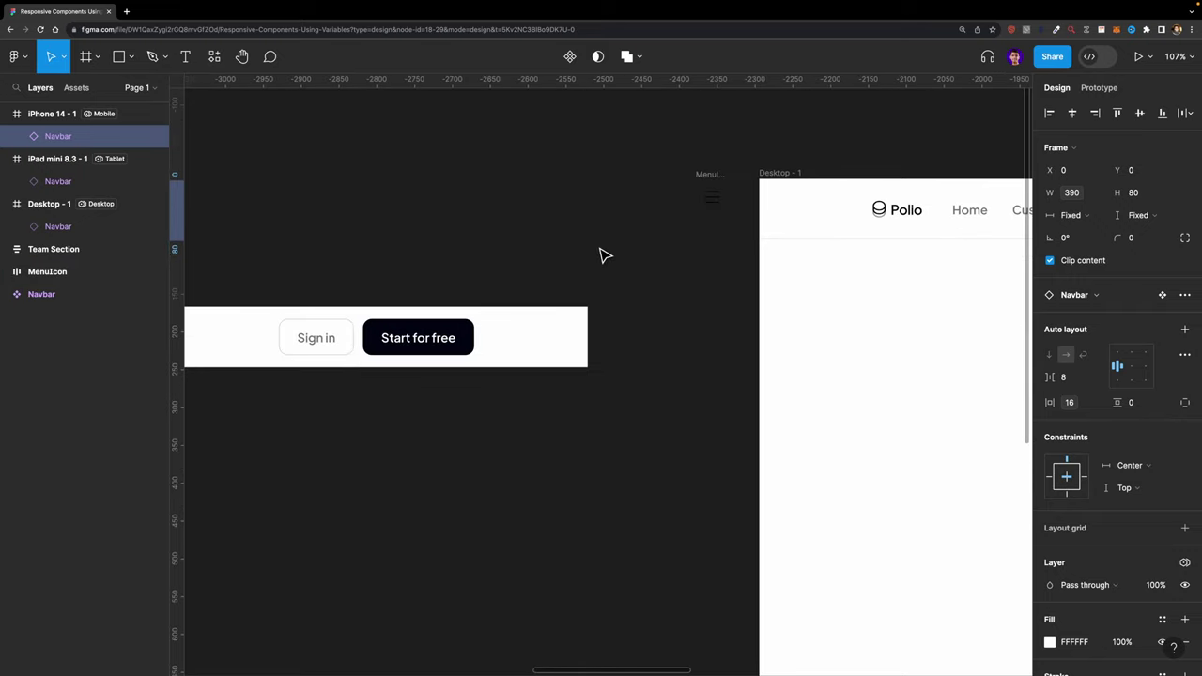
pyautogui.scroll(-2, 605, 256)
pyautogui.hscroll(-3, 605, 255)
pyautogui.scroll(-2, 639, 202)
pyautogui.hscroll(-1, 639, 202)
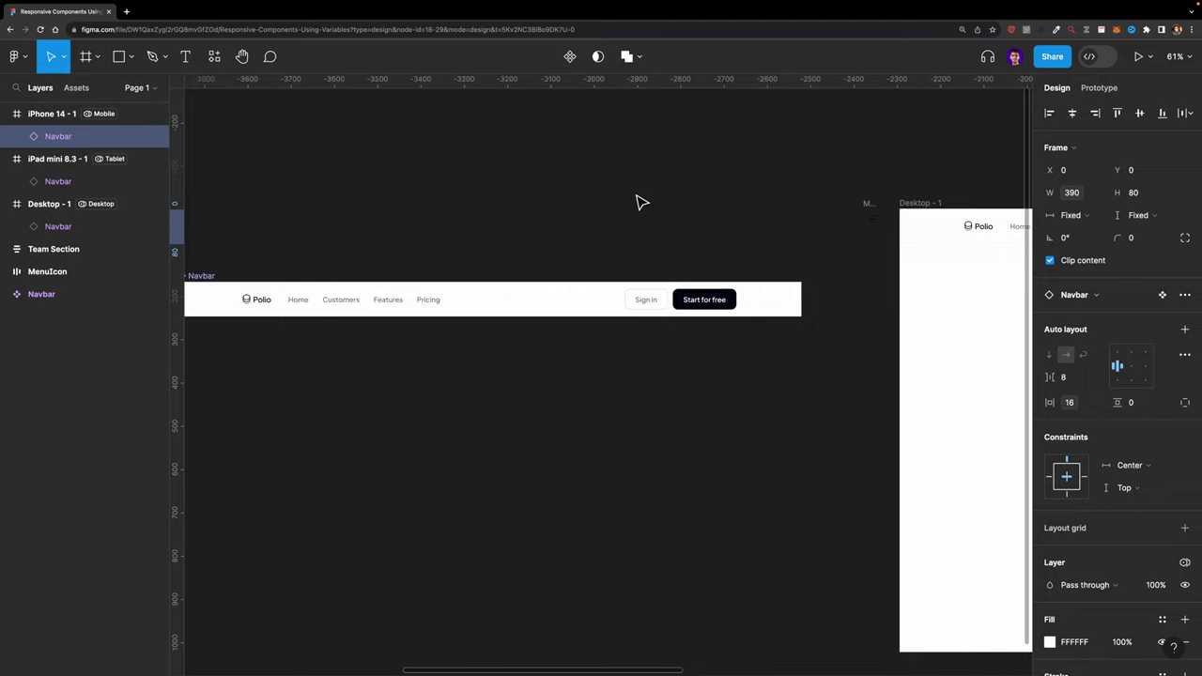
pyautogui.hscroll(-2, 649, 201)
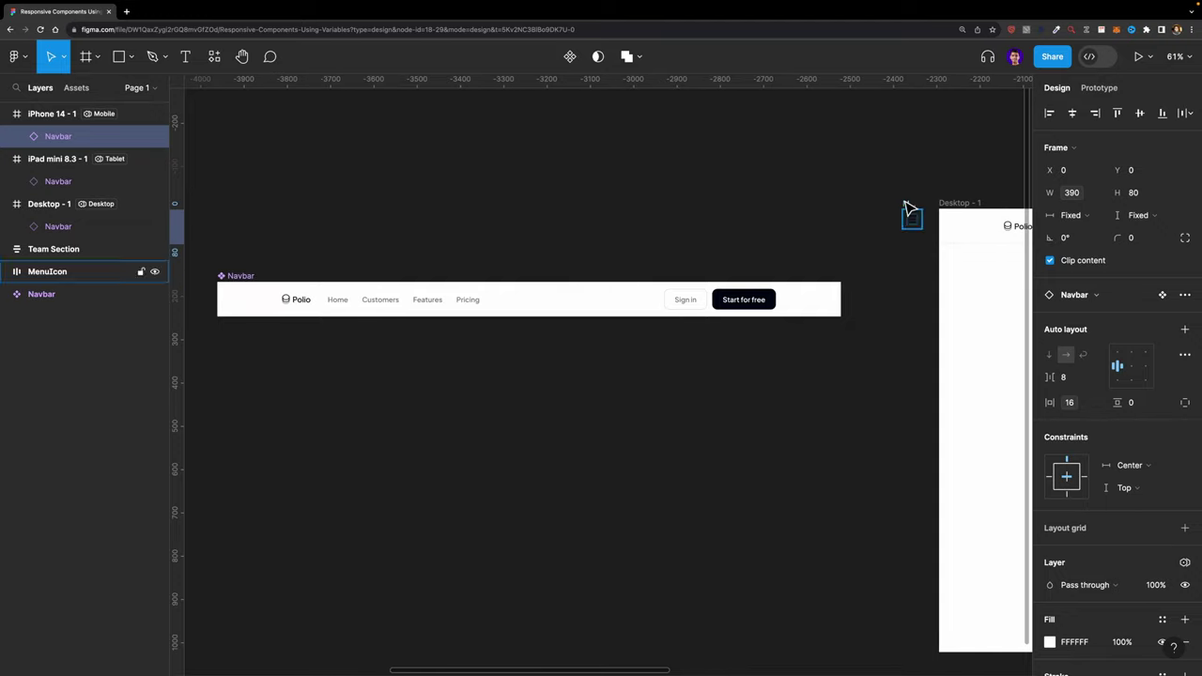
pyautogui.click(909, 212)
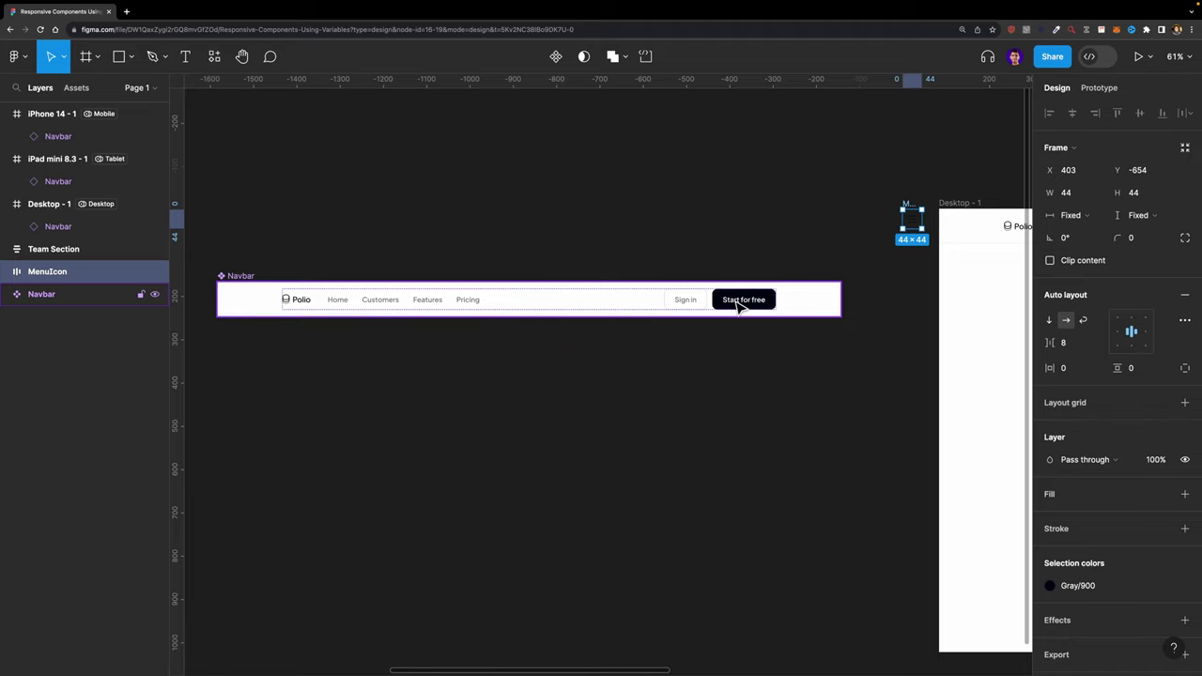
pyautogui.moveTo(911, 208); pyautogui.dragTo(784, 288)
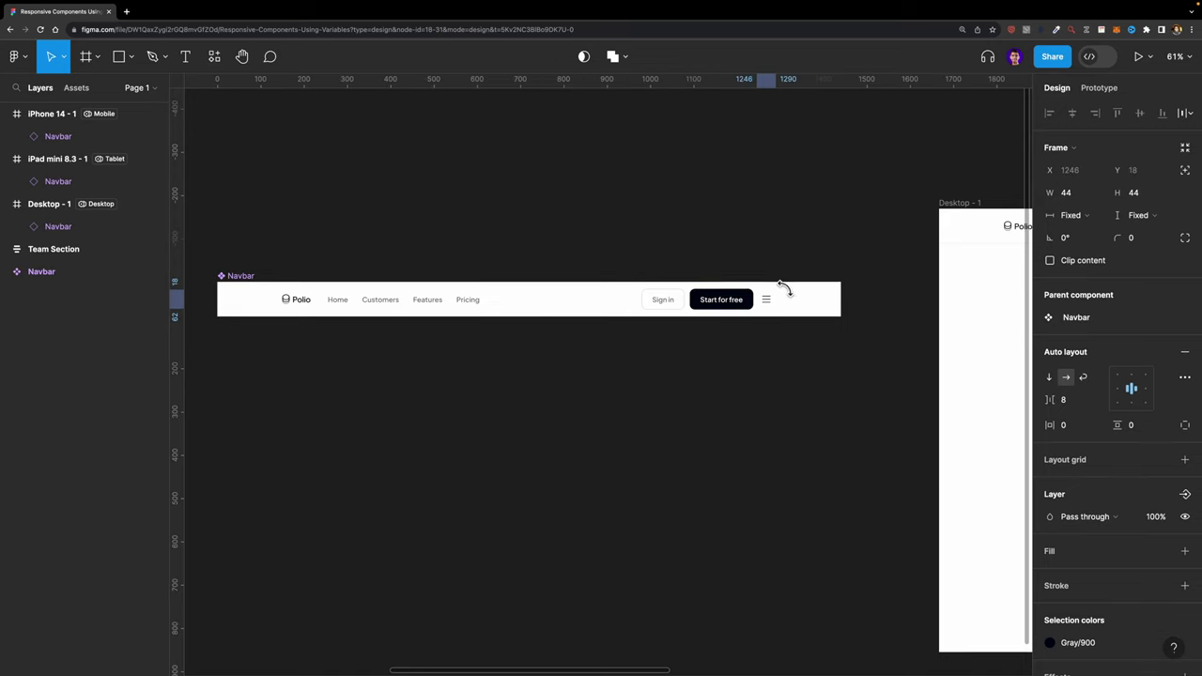
# - Nest the MenuIcon layer in the main Navbar's Container, between Content and Buttons
pyautogui.click(13, 272)
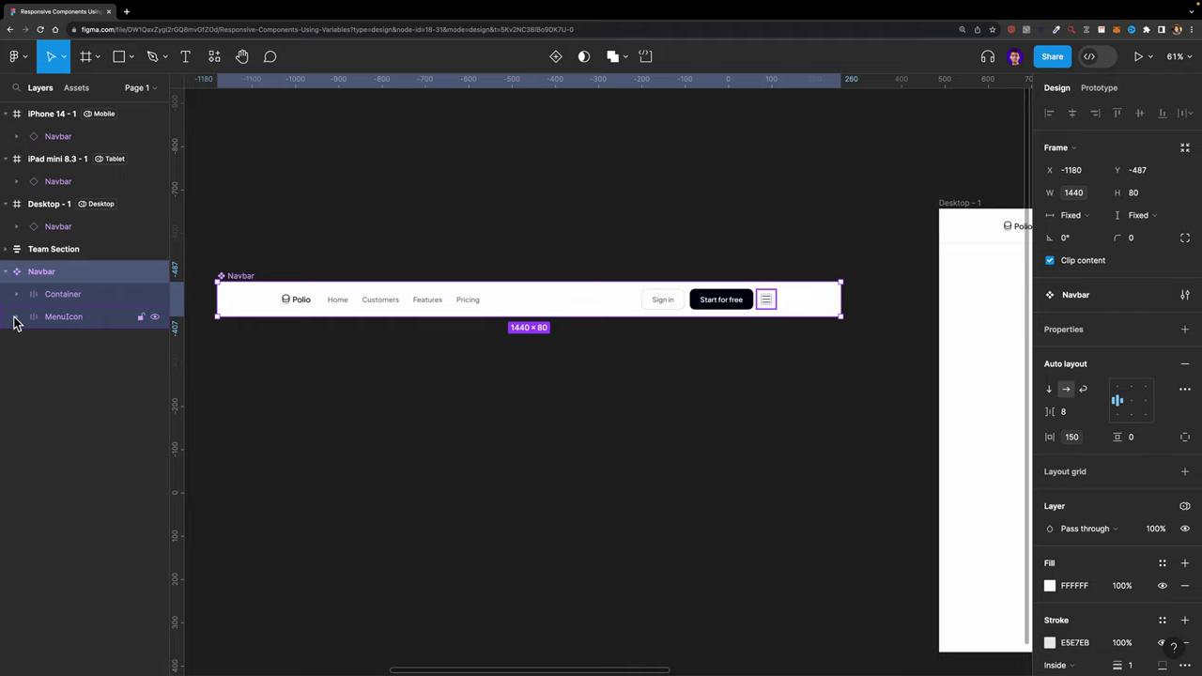
pyautogui.click(15, 318)
pyautogui.click(18, 296)
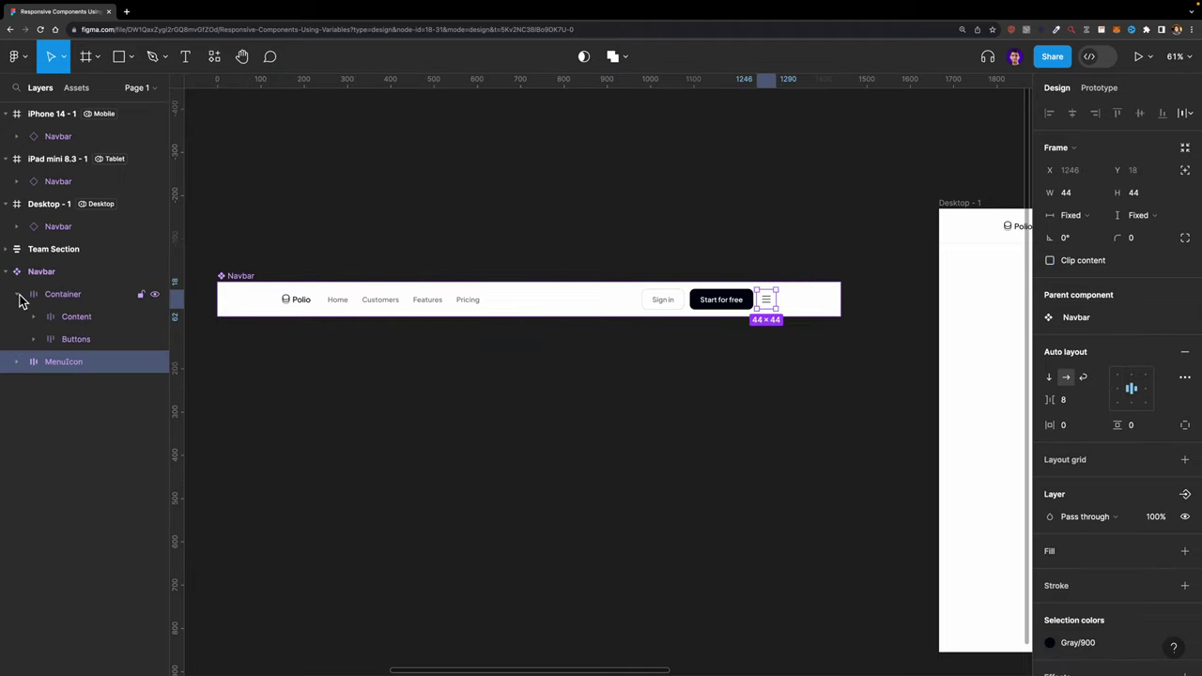
pyautogui.moveTo(56, 366); pyautogui.dragTo(103, 326)
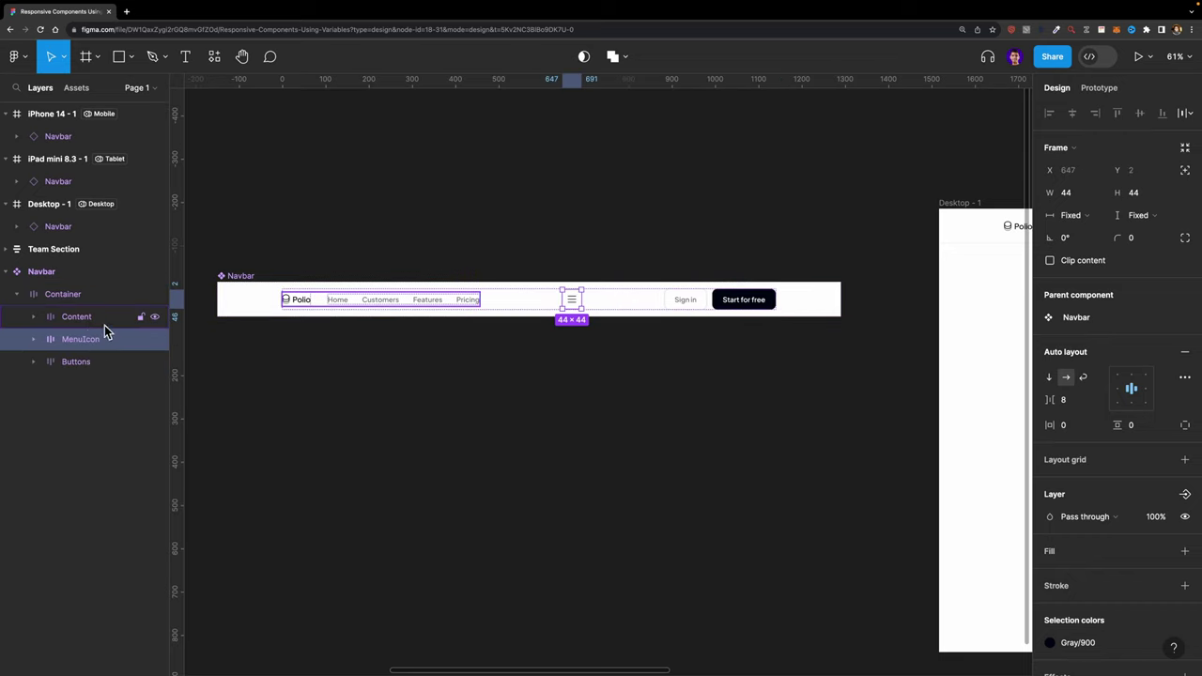
# - Hide the MenuIcon layer inside the main Navbar's Container
pyautogui.click(156, 343)
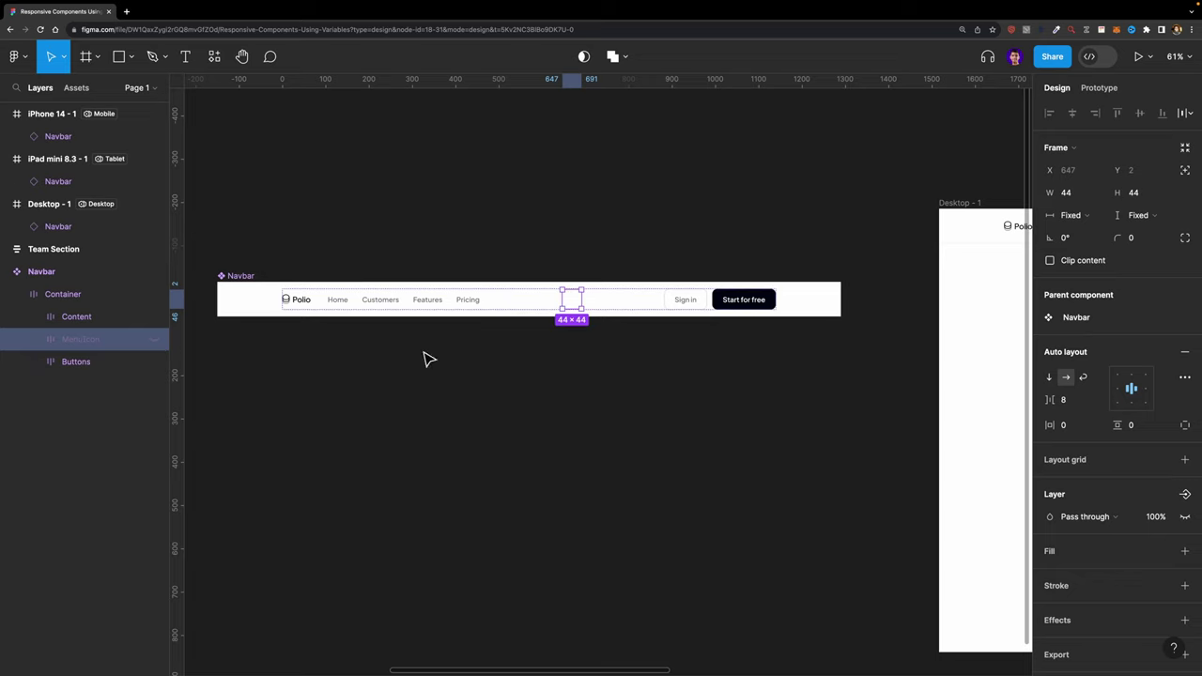
pyautogui.scroll(-3, 577, 362)
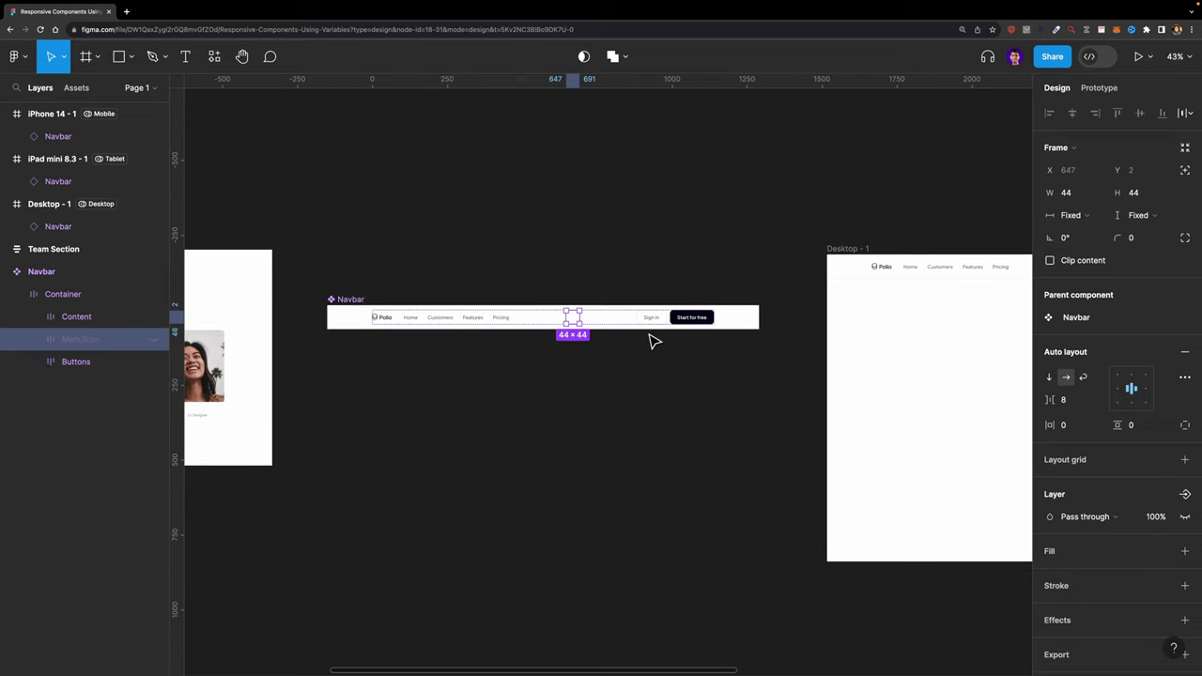
pyautogui.hscroll(10, 649, 338)
pyautogui.hscroll(-10, 274, 353)
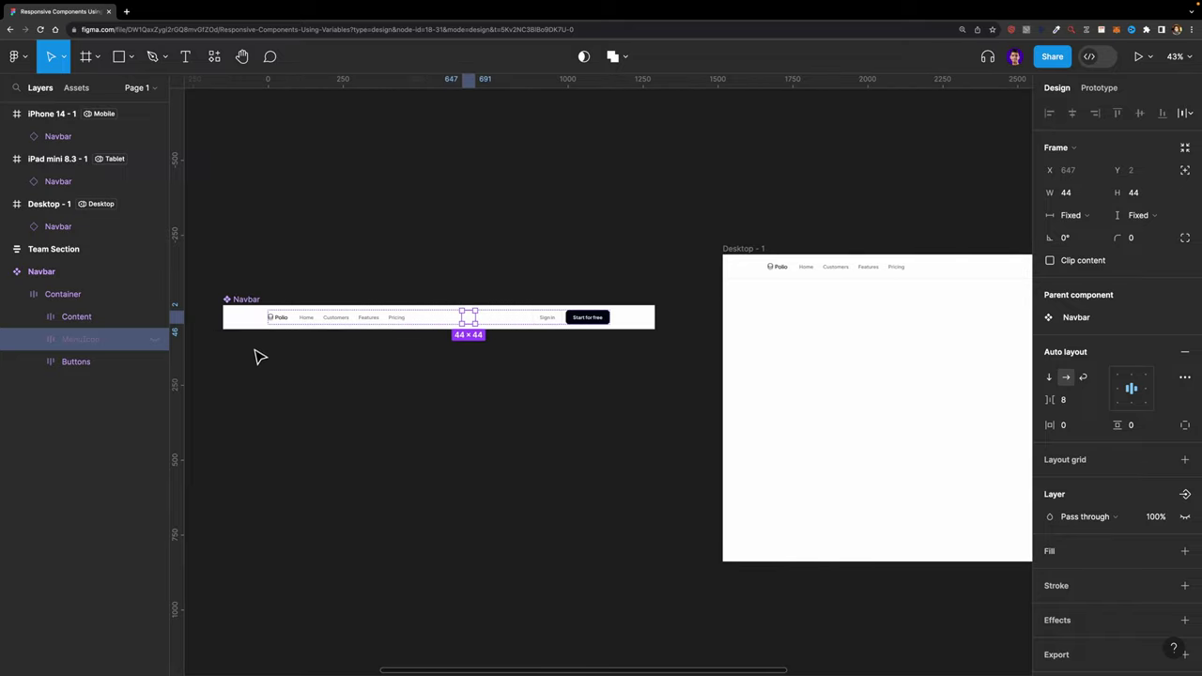
pyautogui.scroll(2, 402, 351)
pyautogui.scroll(2, 322, 295)
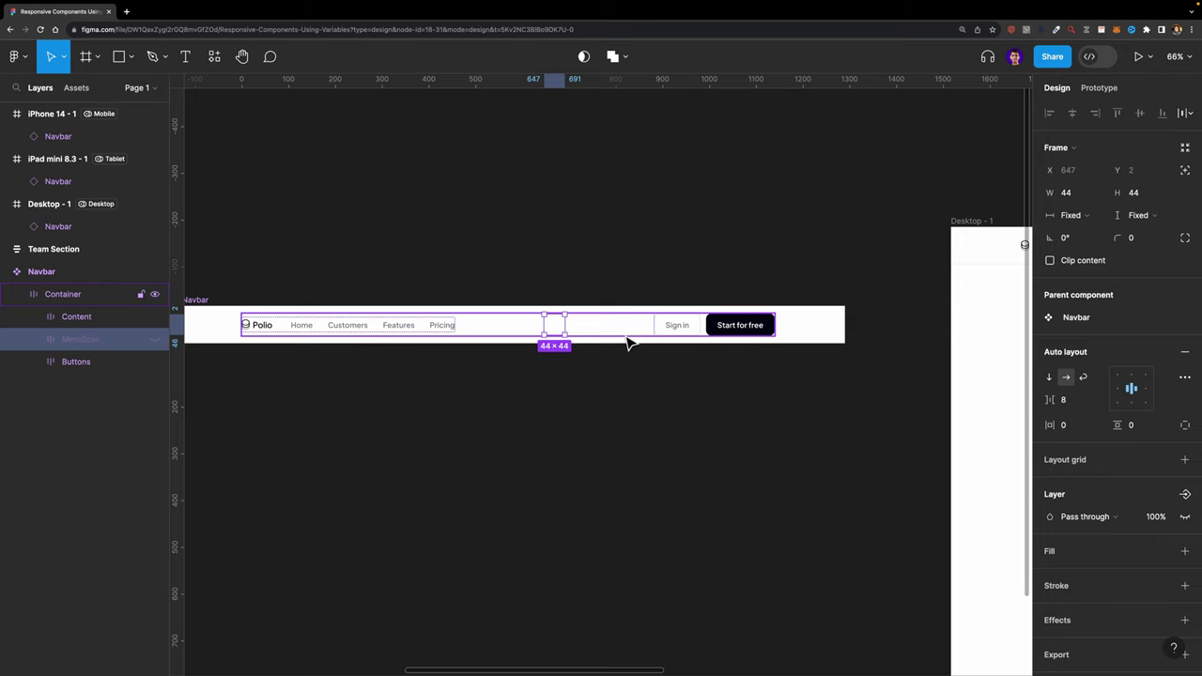
pyautogui.click(212, 333)
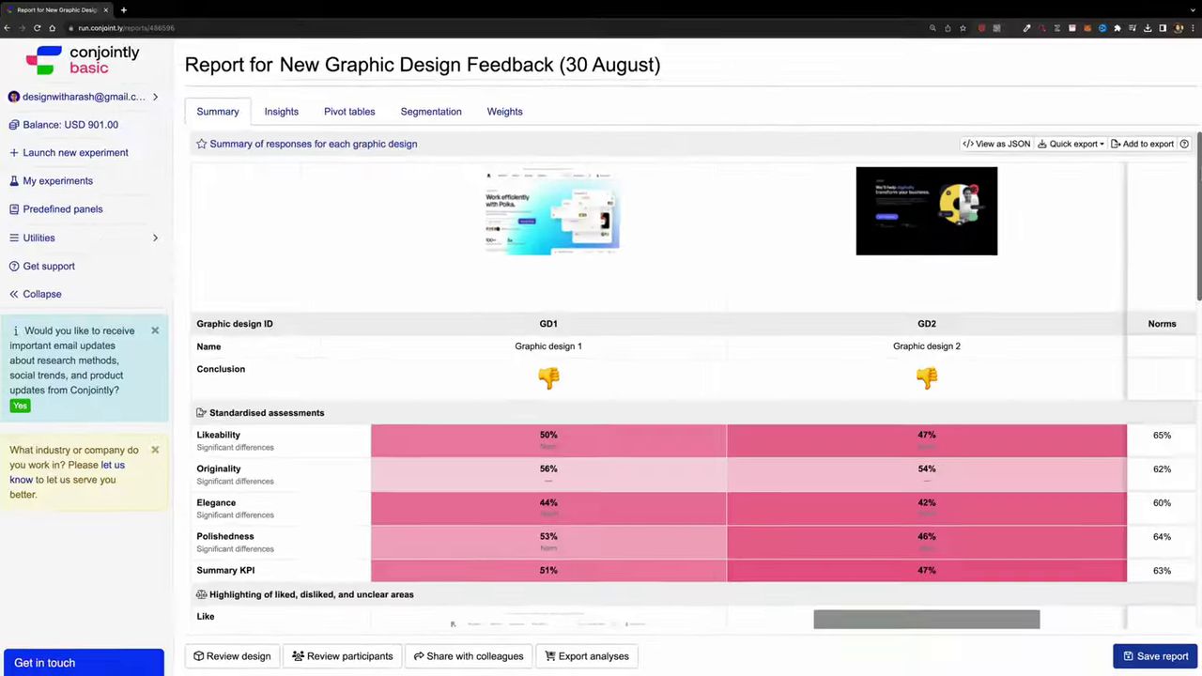
# - Examine the Conjointly report on New Graphic Design Feedback: standardised assessments, liked, unclear and disliked areas, emotional reactions and open-ended feedback
pyautogui.scroll(-3, 602, 469)
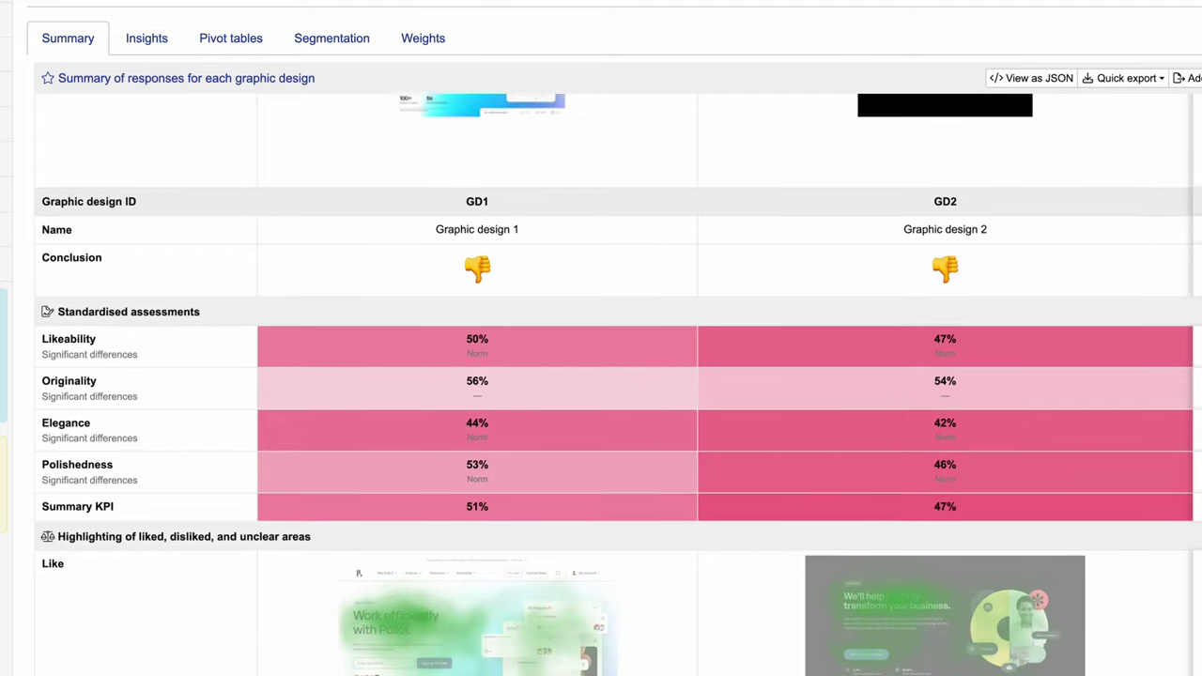
pyautogui.scroll(-3, 602, 375)
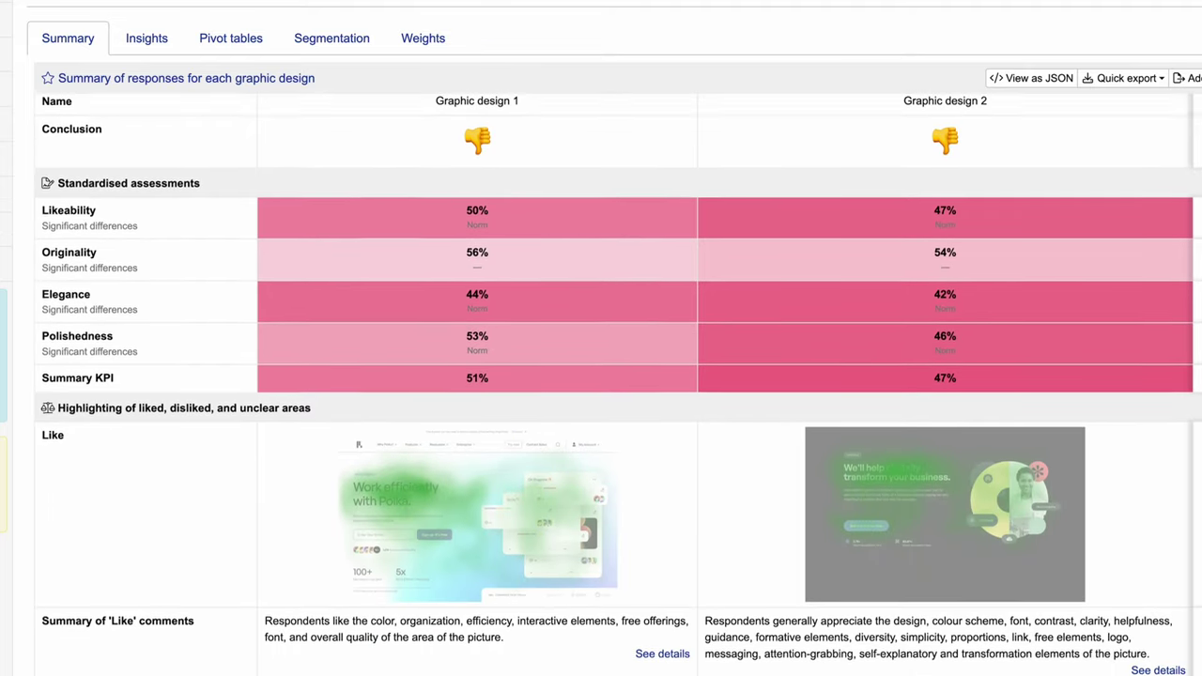
pyautogui.scroll(-2, 601, 376)
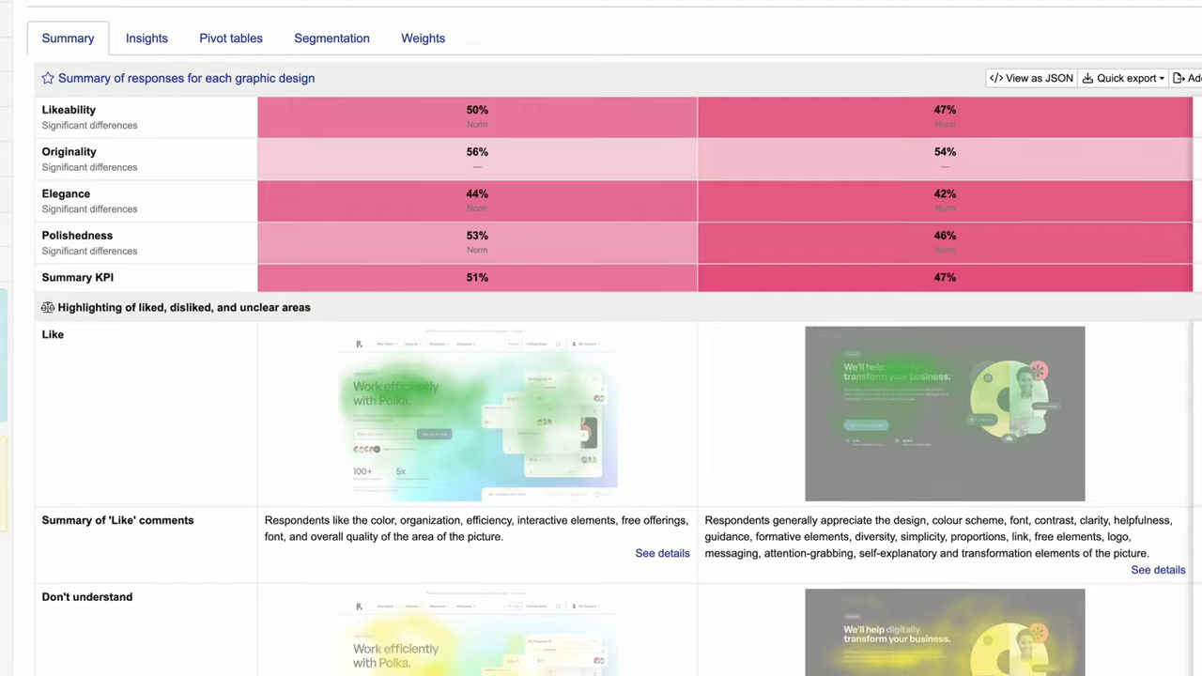
pyautogui.scroll(-2, 601, 376)
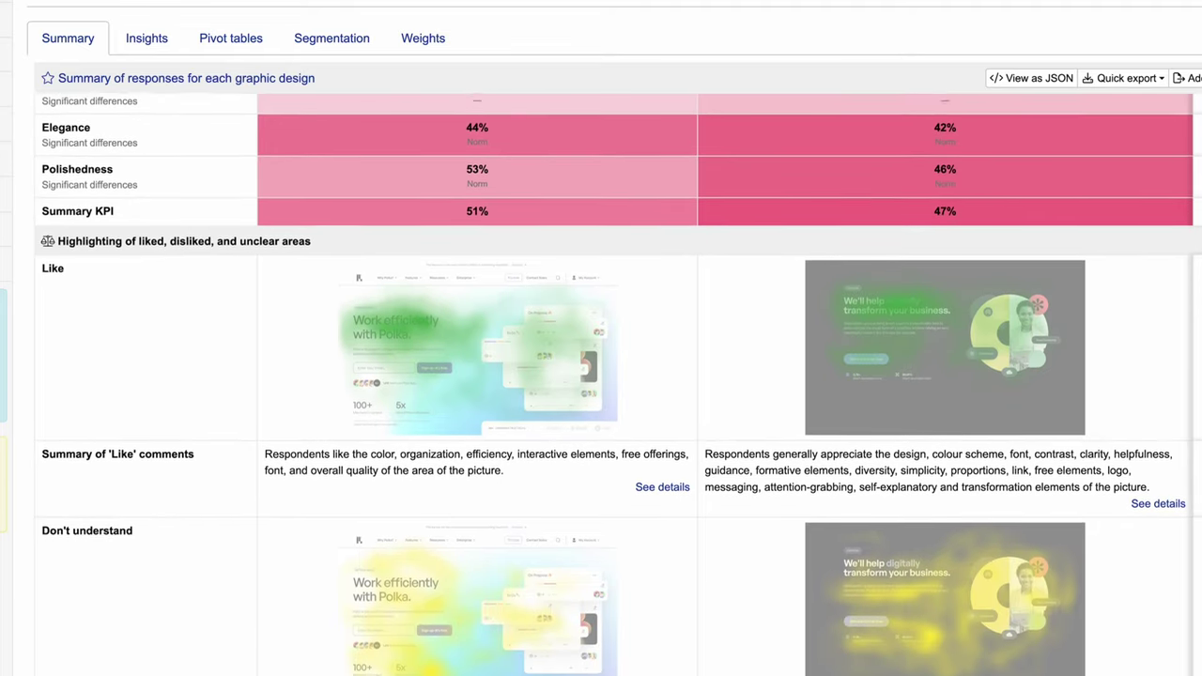
pyautogui.scroll(-3, 601, 375)
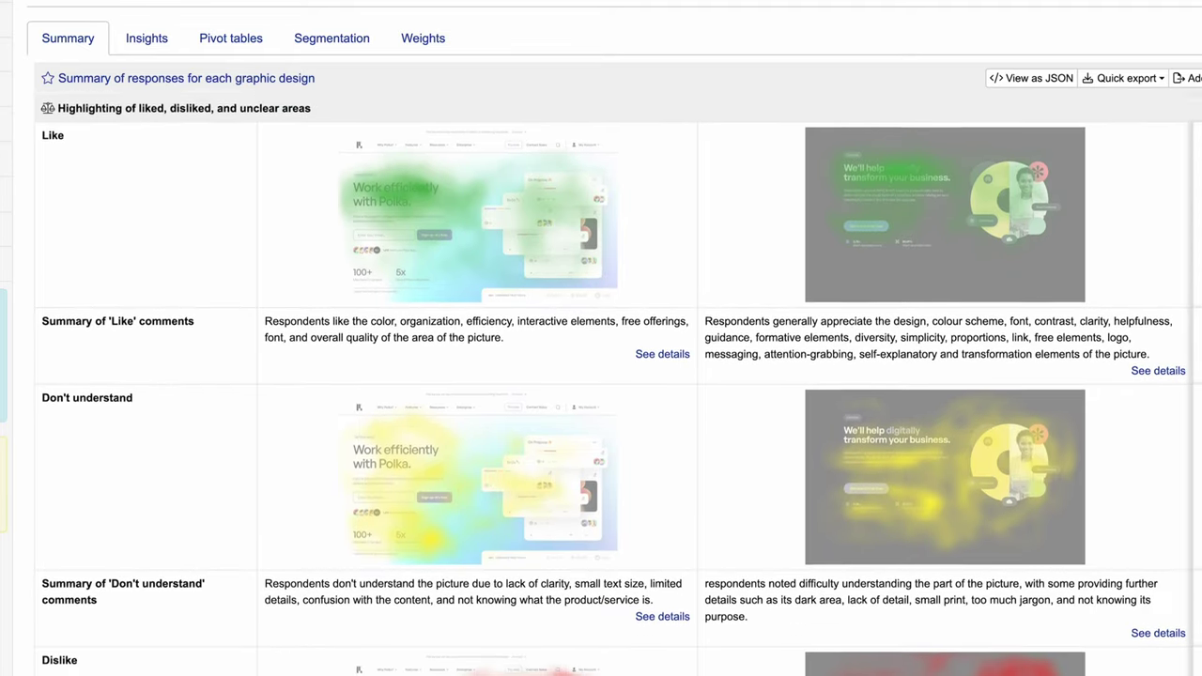
pyautogui.scroll(-3, 601, 375)
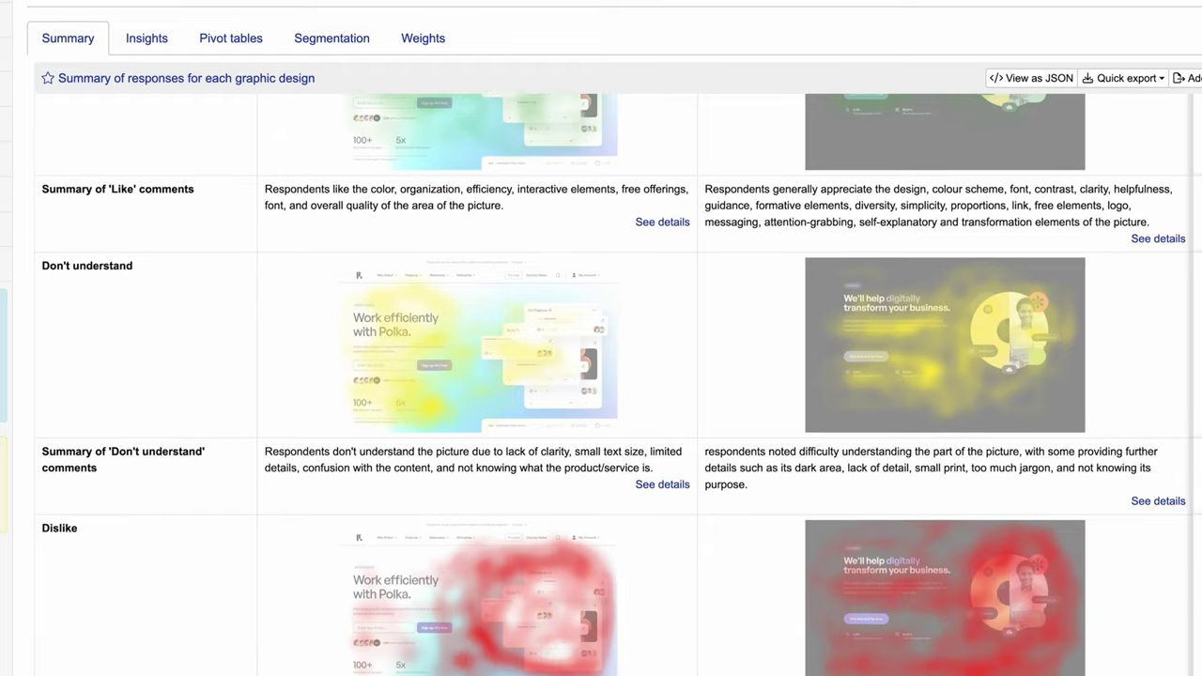
pyautogui.scroll(-3, 601, 375)
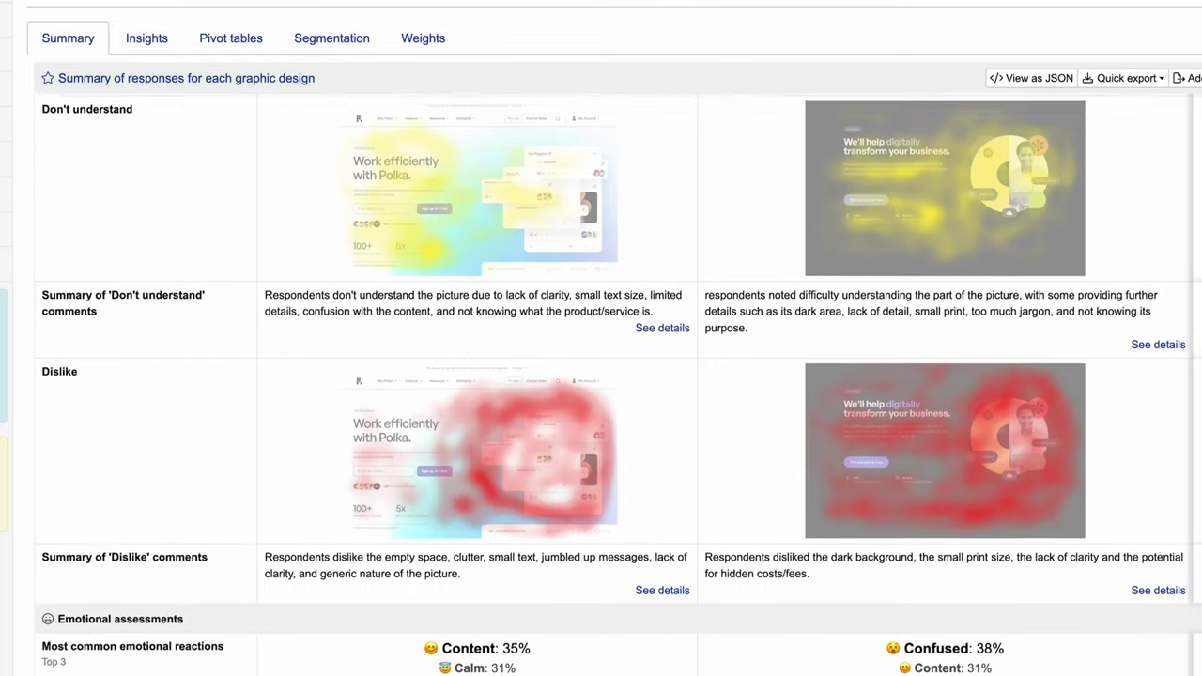
pyautogui.scroll(-1, 601, 376)
pyautogui.scroll(-2, 601, 376)
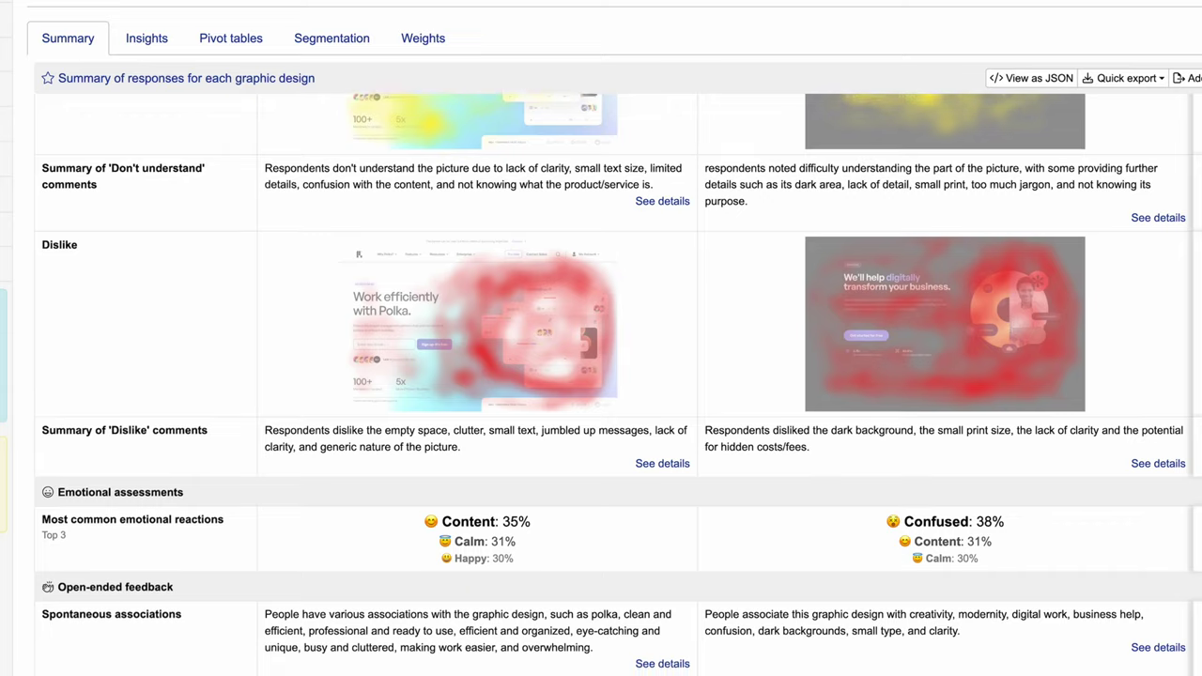
pyautogui.scroll(-2, 601, 376)
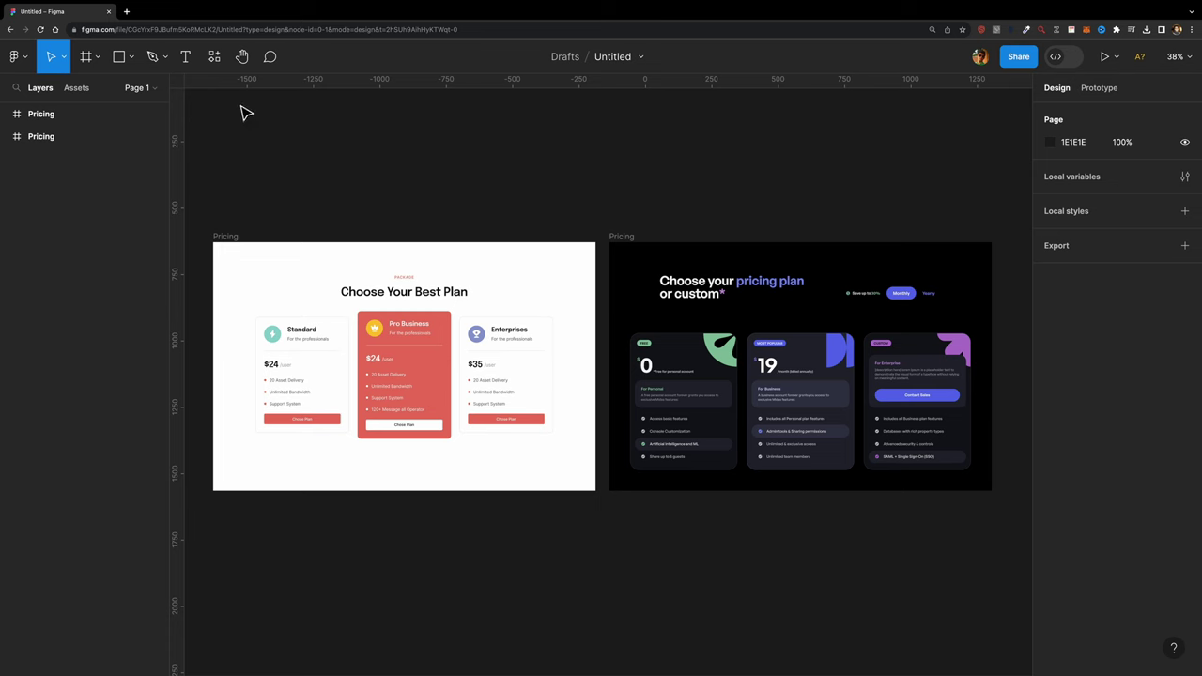
# - Run the Market Test plugin in Figma and launch a Graphic Designs test of both Pricing frames
pyautogui.click(214, 56)
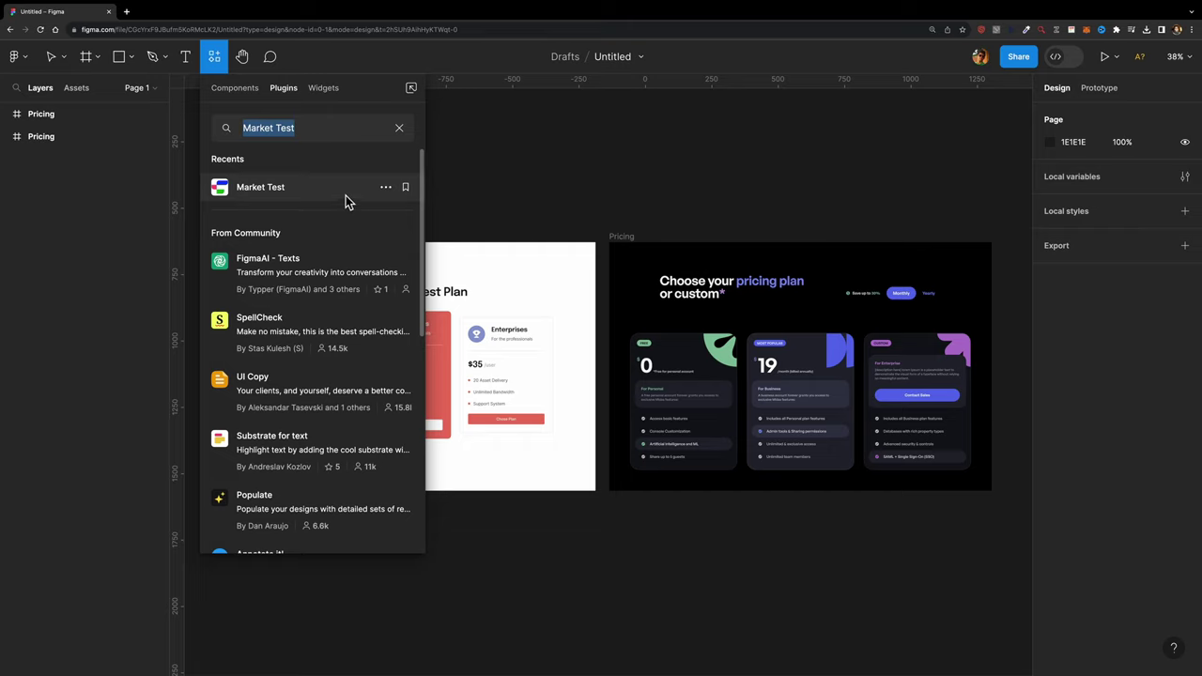
pyautogui.click(347, 196)
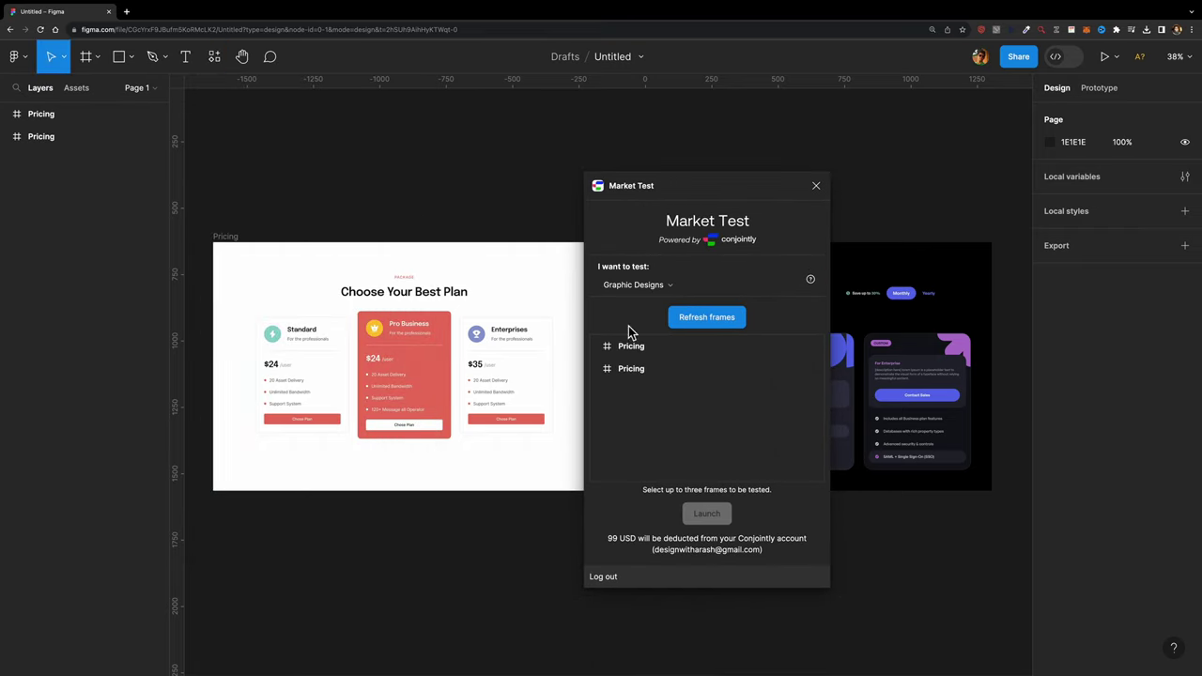
pyautogui.click(642, 346)
pyautogui.click(646, 371)
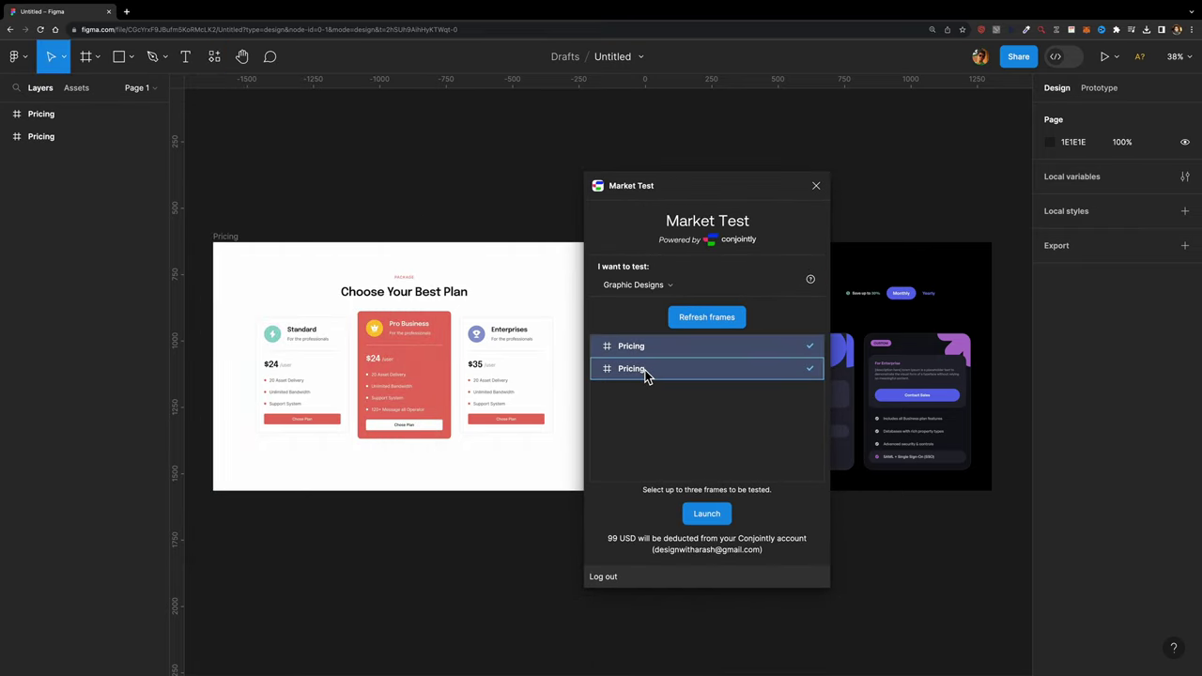
pyautogui.click(725, 524)
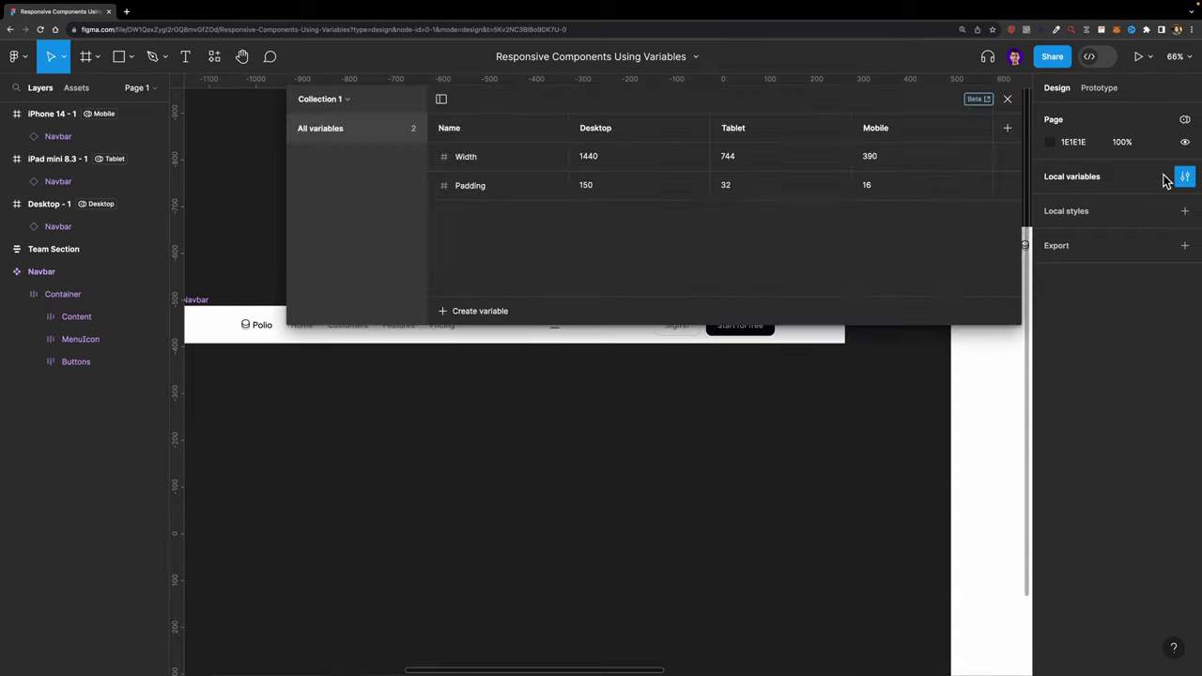
# - Create a boolean variable named HasMenuItems in Collection 1 and set its Desktop value to True
pyautogui.click(461, 311)
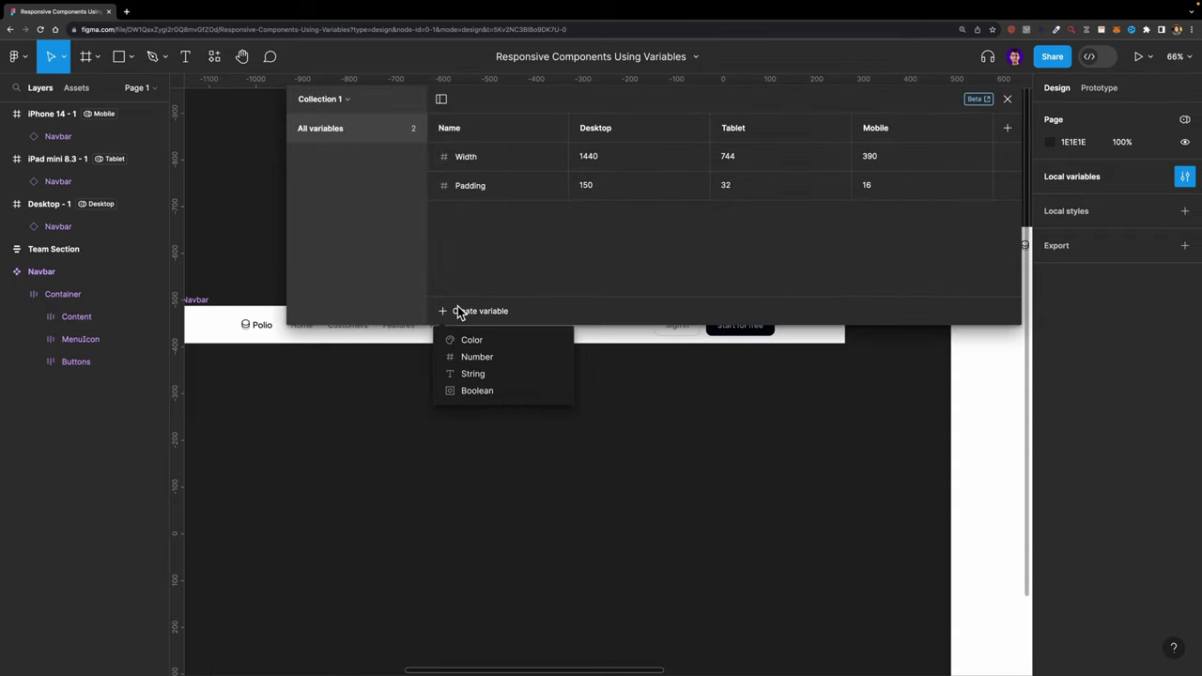
pyautogui.click(501, 391)
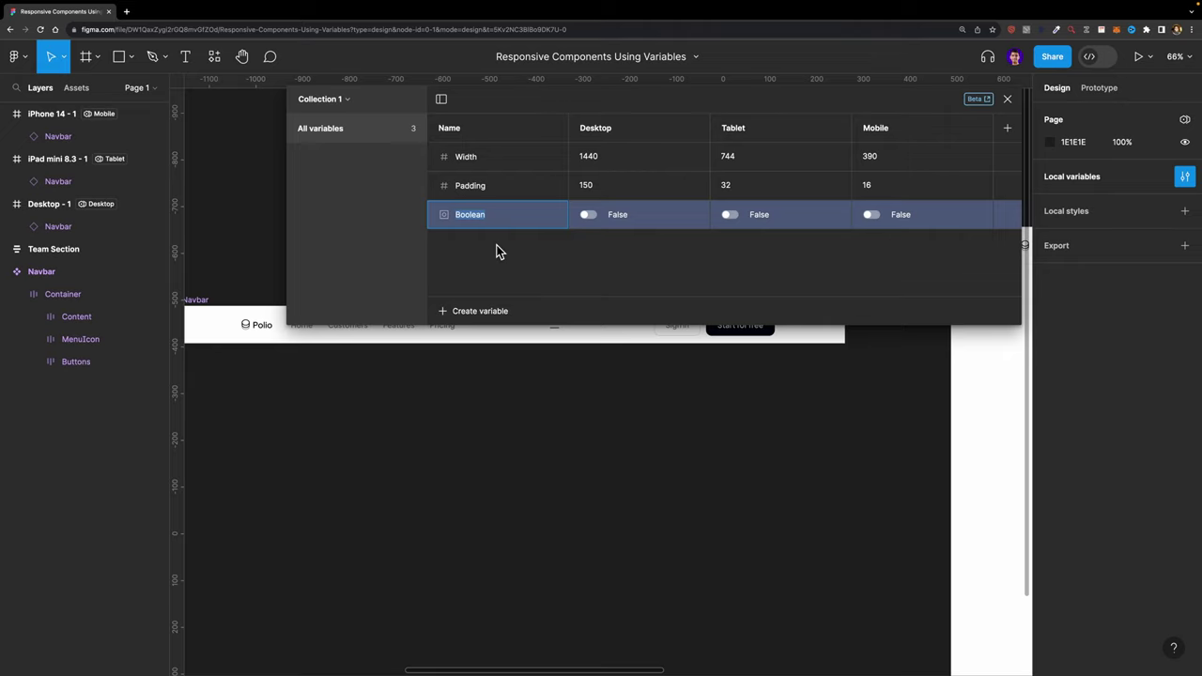
pyautogui.scroll(2, 596, 395)
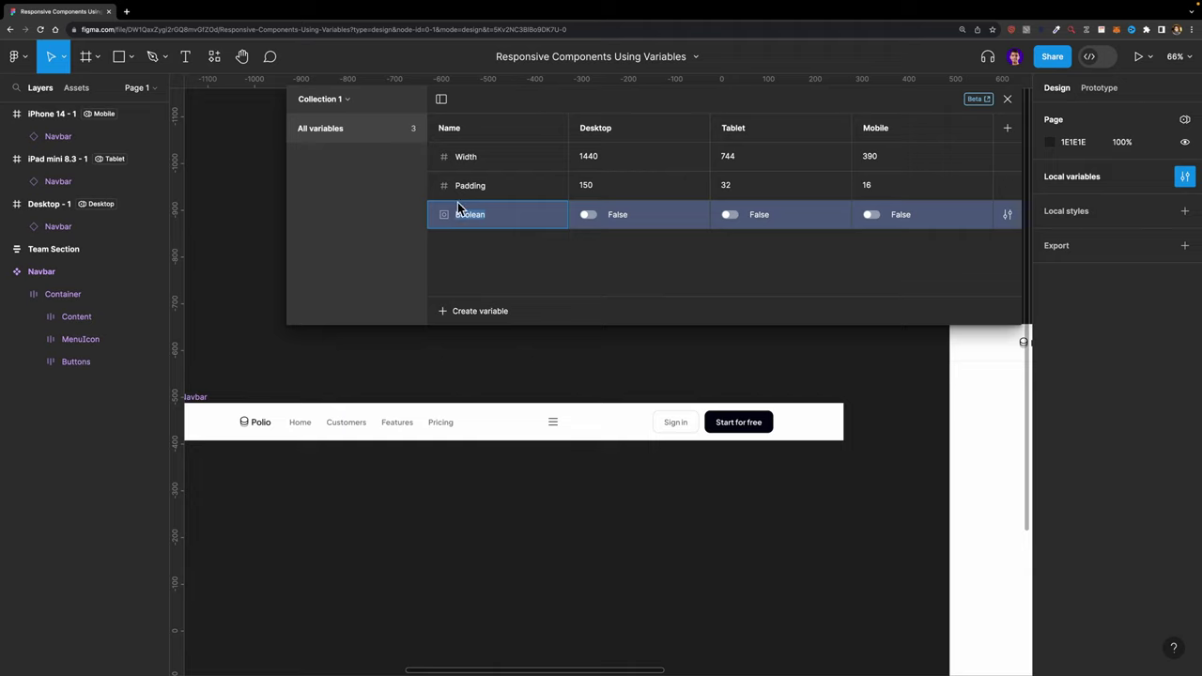
pyautogui.write('HasMenuItems')
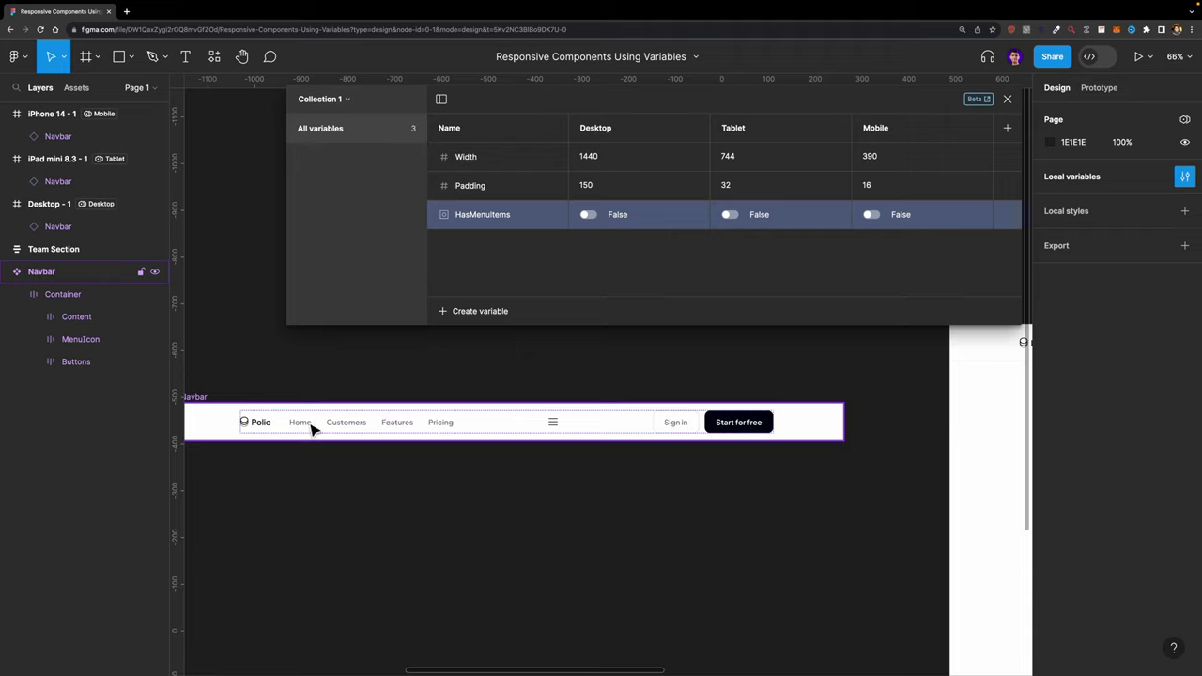
pyautogui.click(589, 215)
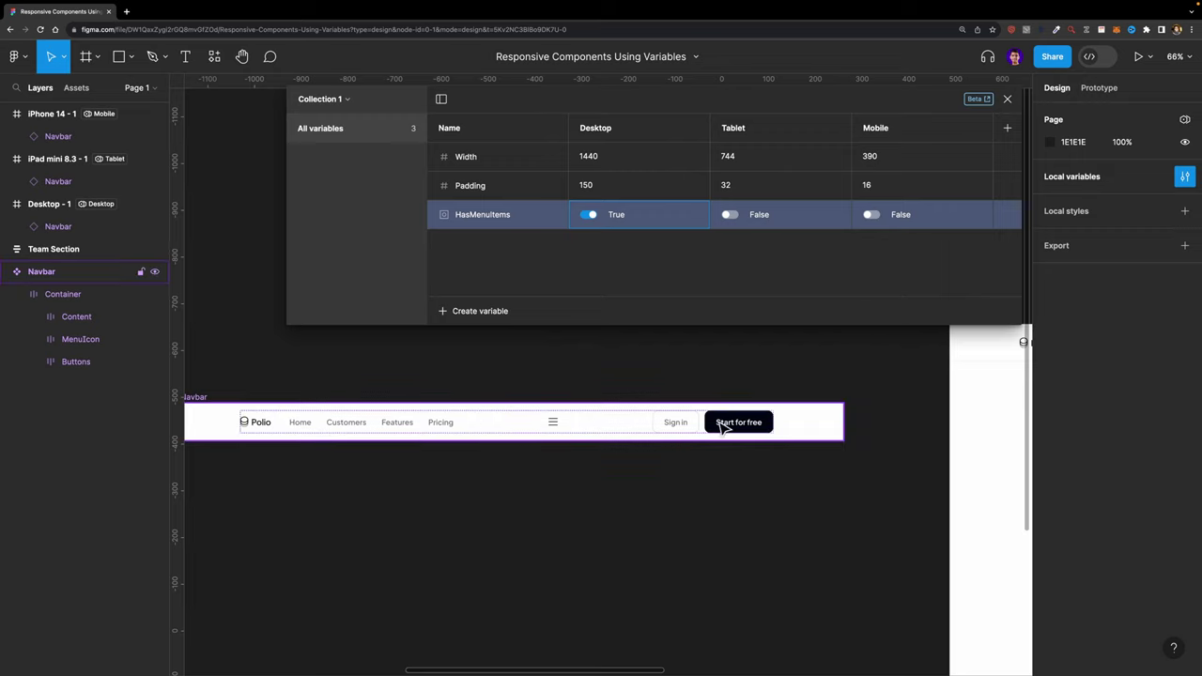
# - Create a boolean variable named HasButtons in Collection 1 and set its Desktop value to True
pyautogui.click(465, 313)
pyautogui.click(475, 388)
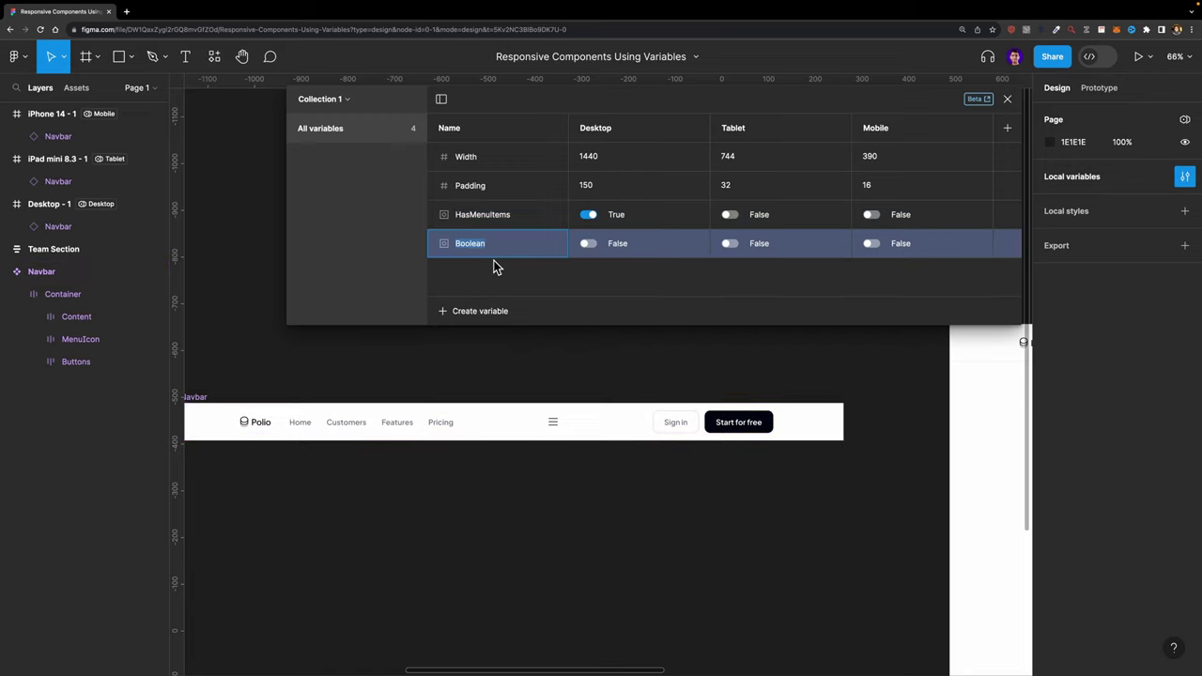
pyautogui.write('HasButtons')
pyautogui.click(588, 245)
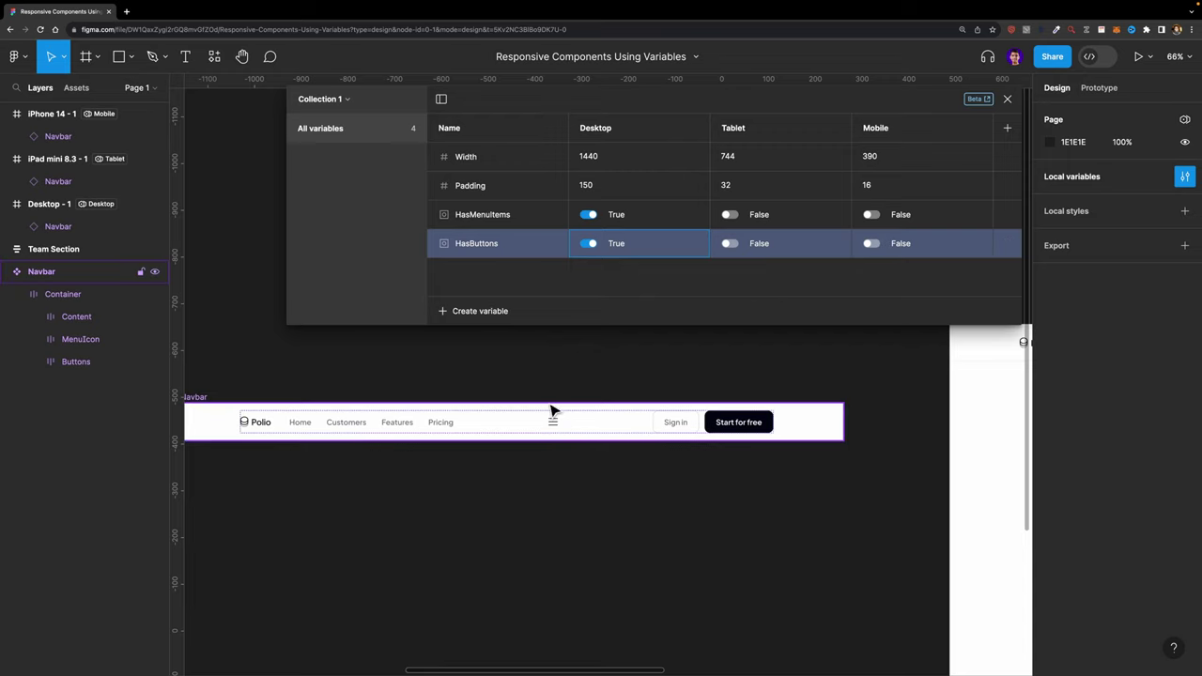
# - Create a boolean variable named HasMenuIcon with Tablet and Mobile set to True, and close the variables table
pyautogui.click(466, 310)
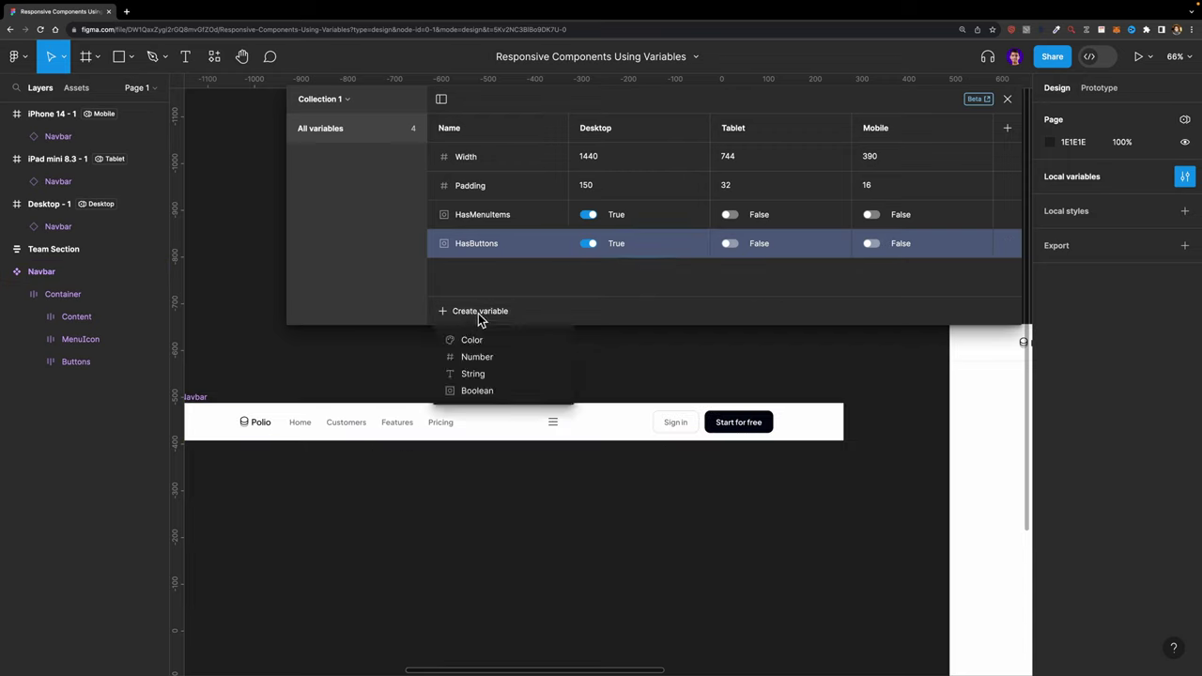
pyautogui.click(480, 389)
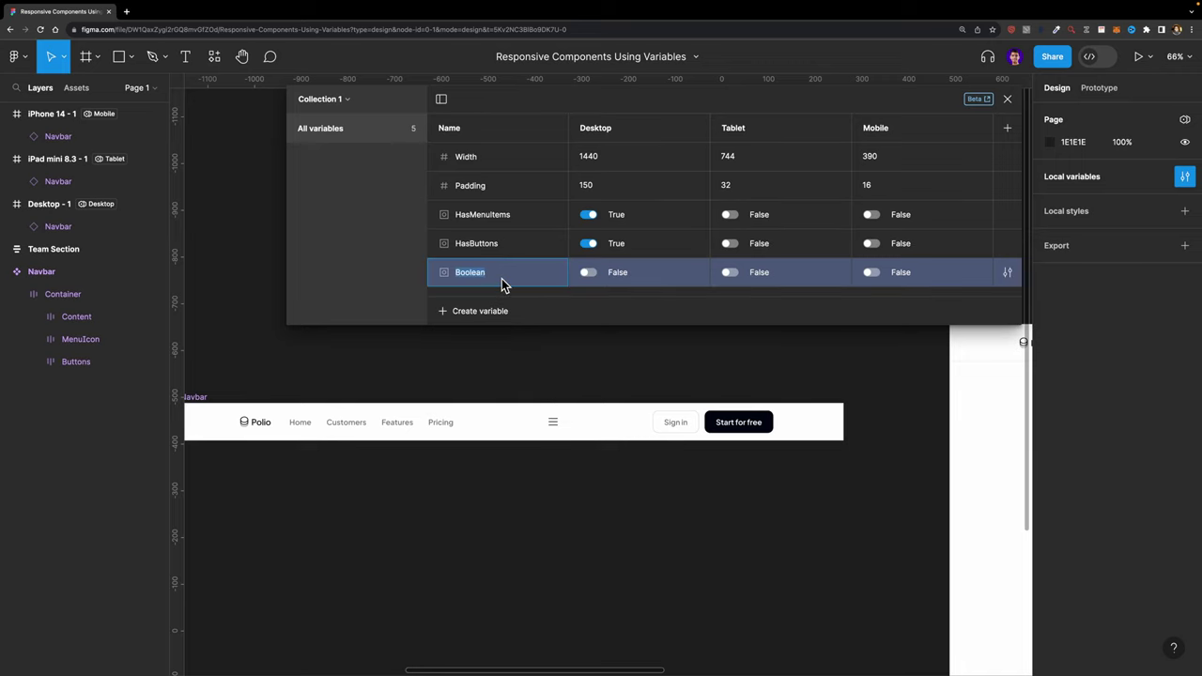
pyautogui.write('HasMenuIcon')
pyautogui.press('Return')
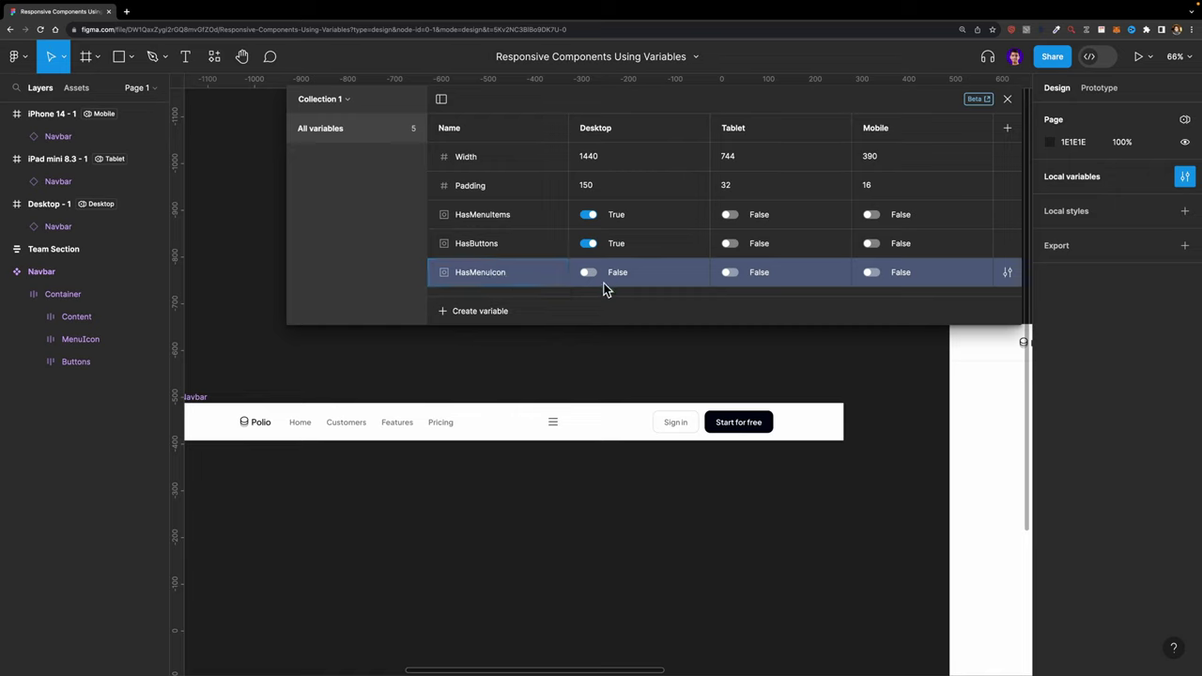
pyautogui.click(731, 273)
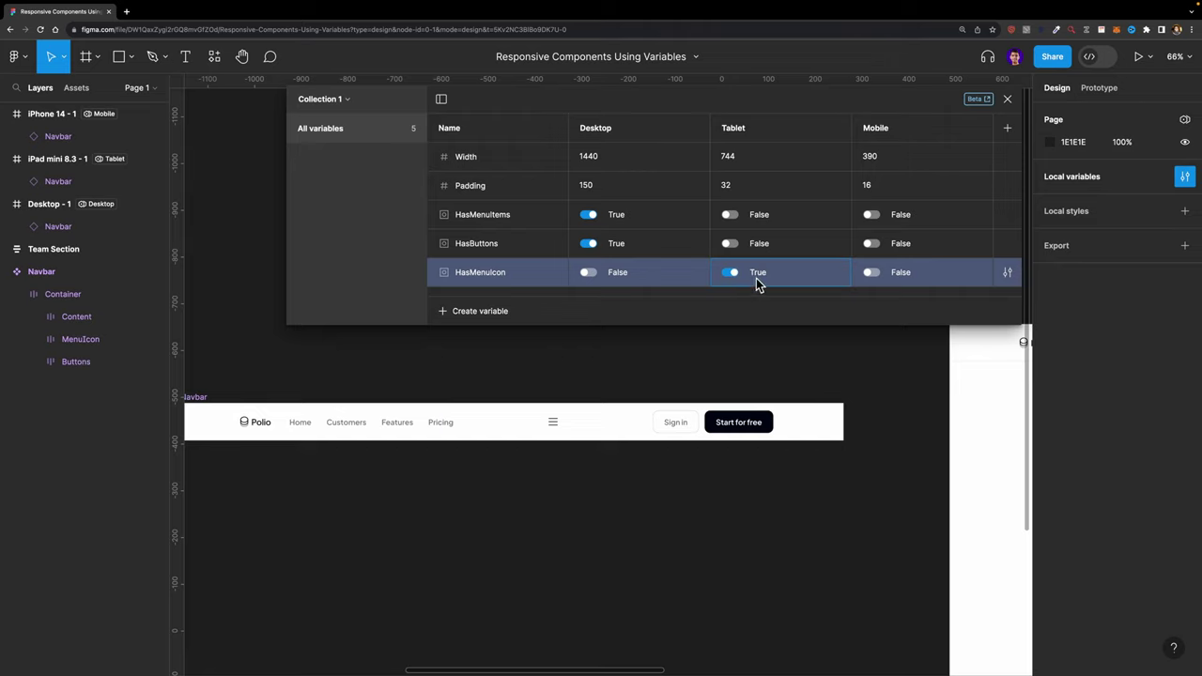
pyautogui.click(873, 274)
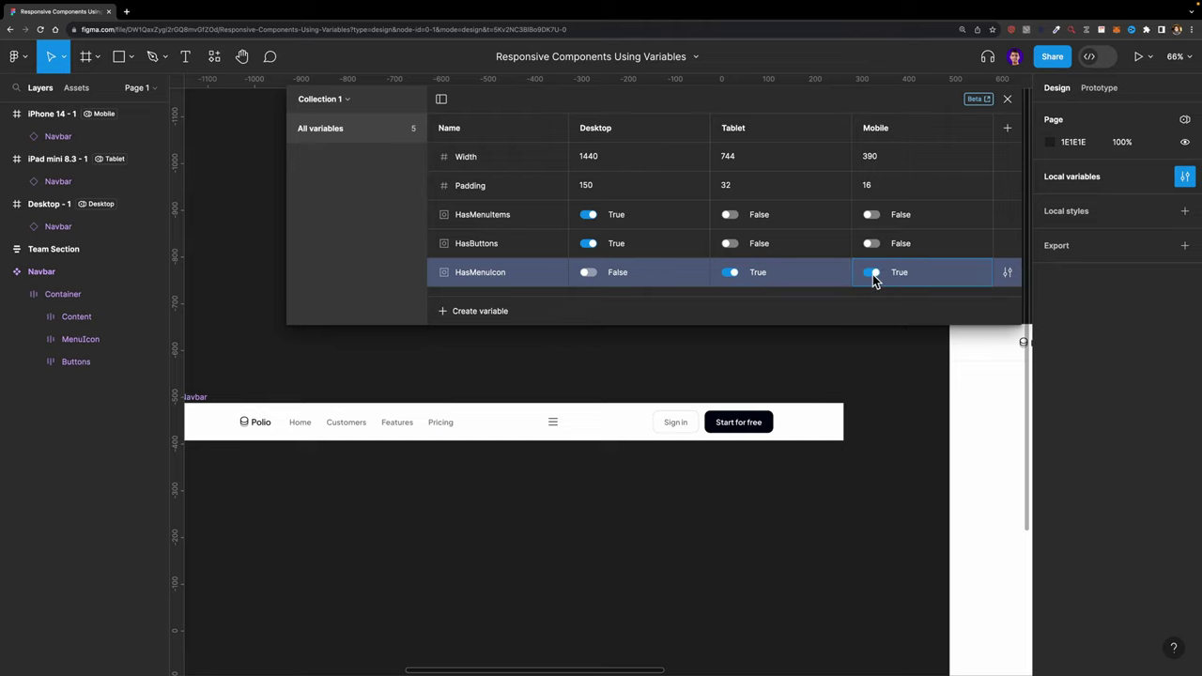
pyautogui.scroll(-2, 718, 348)
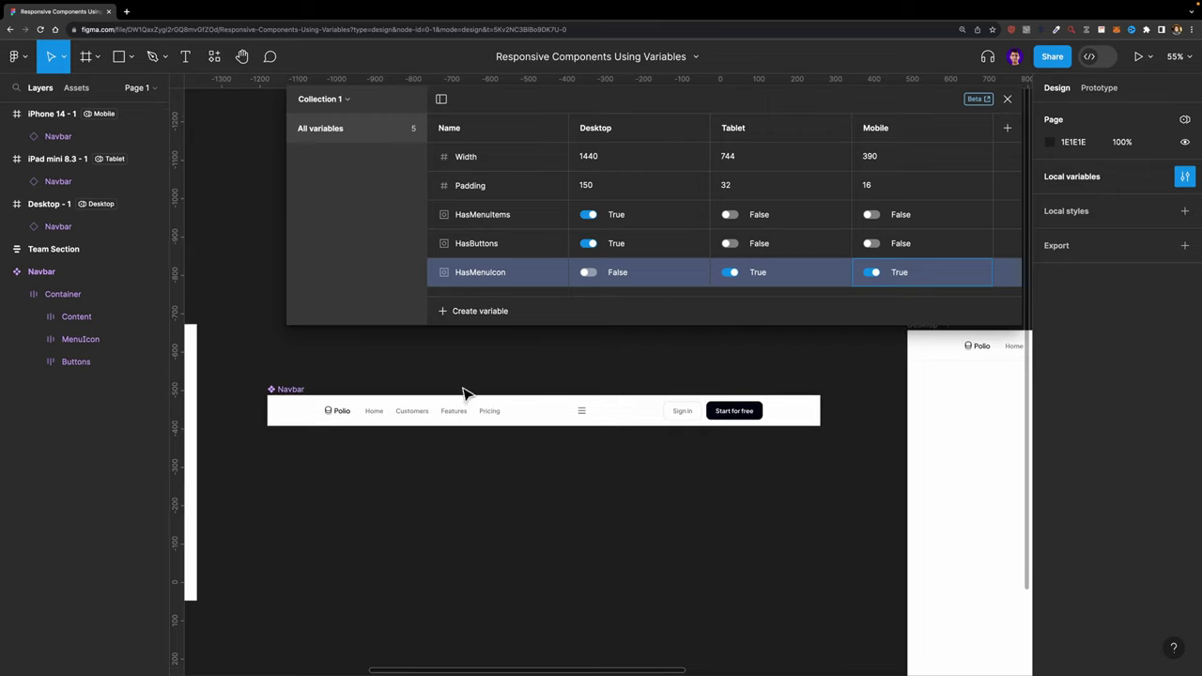
pyautogui.click(1008, 99)
# - Bind the visibility of the main Navbar's Menu Items layer to the HasMenuItems variable
pyautogui.hotkey('shift', '2')
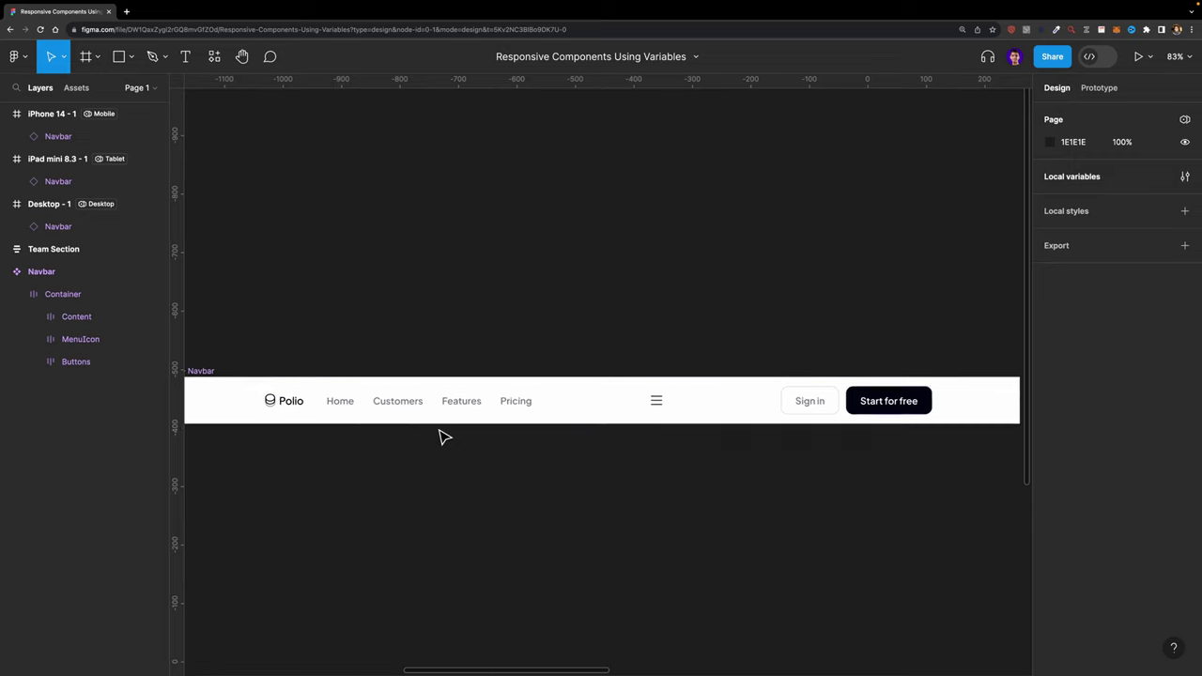
pyautogui.click(364, 407)
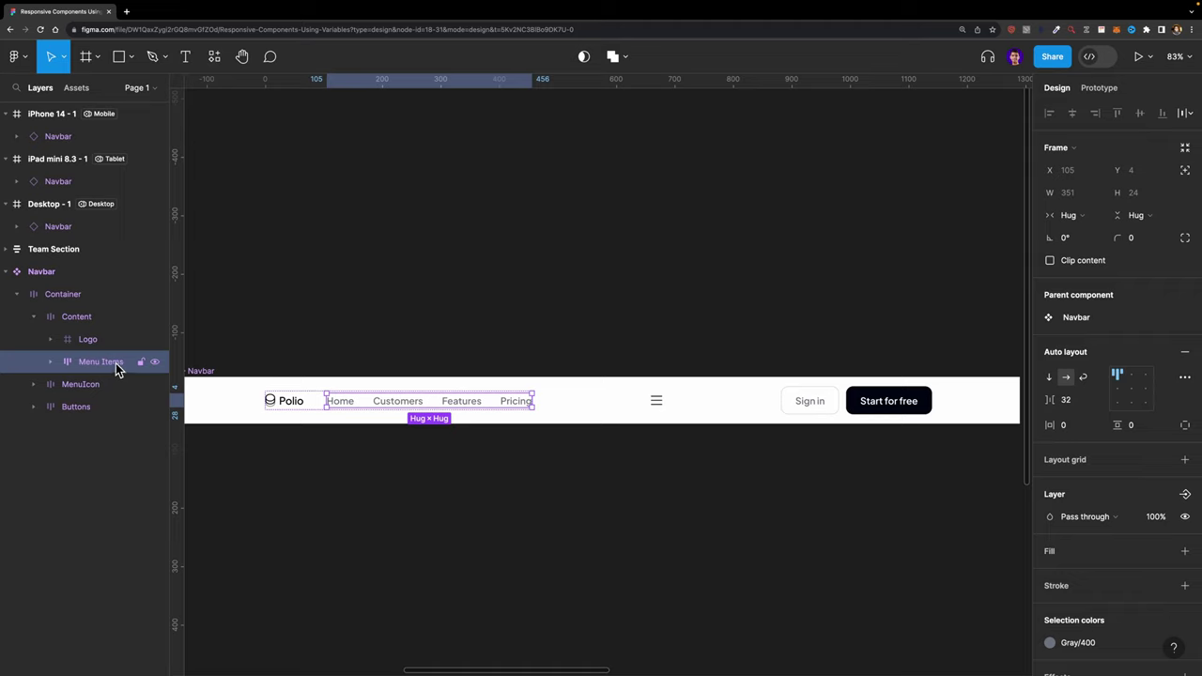
pyautogui.scroll(-3, 1115, 509)
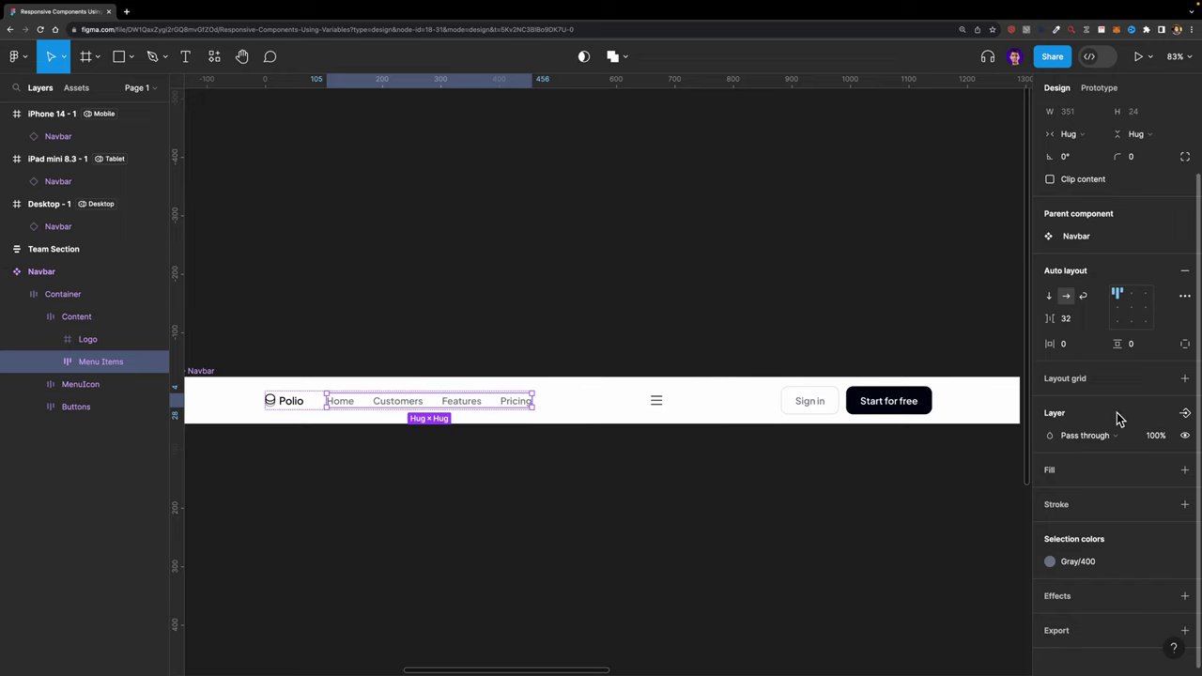
pyautogui.click(1186, 437)
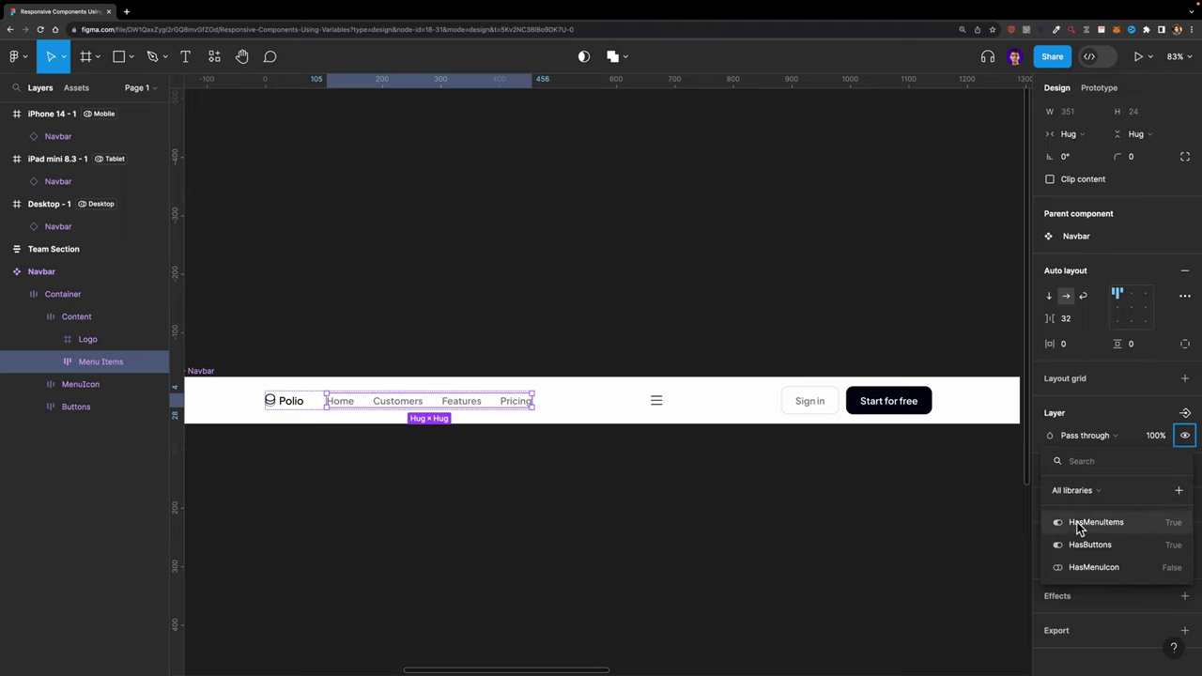
# - Bind the visibility of the main Navbar's MenuIcon layer to the HasMenuIcon variable
pyautogui.click(662, 404)
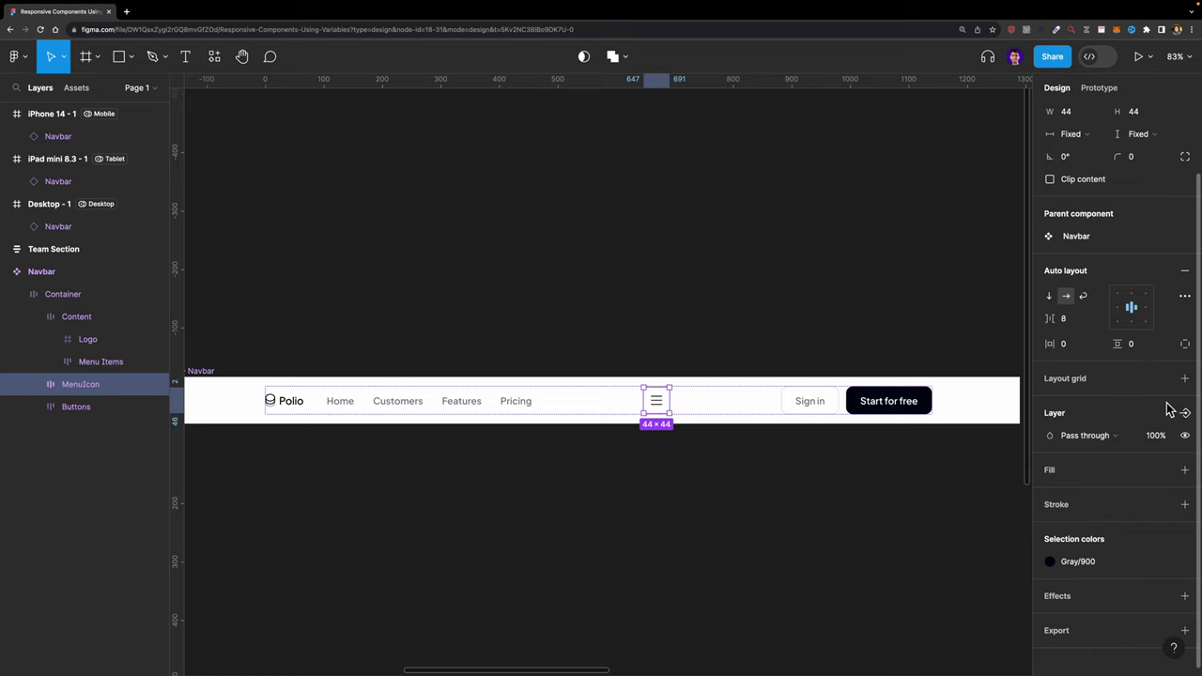
pyautogui.click(1185, 437)
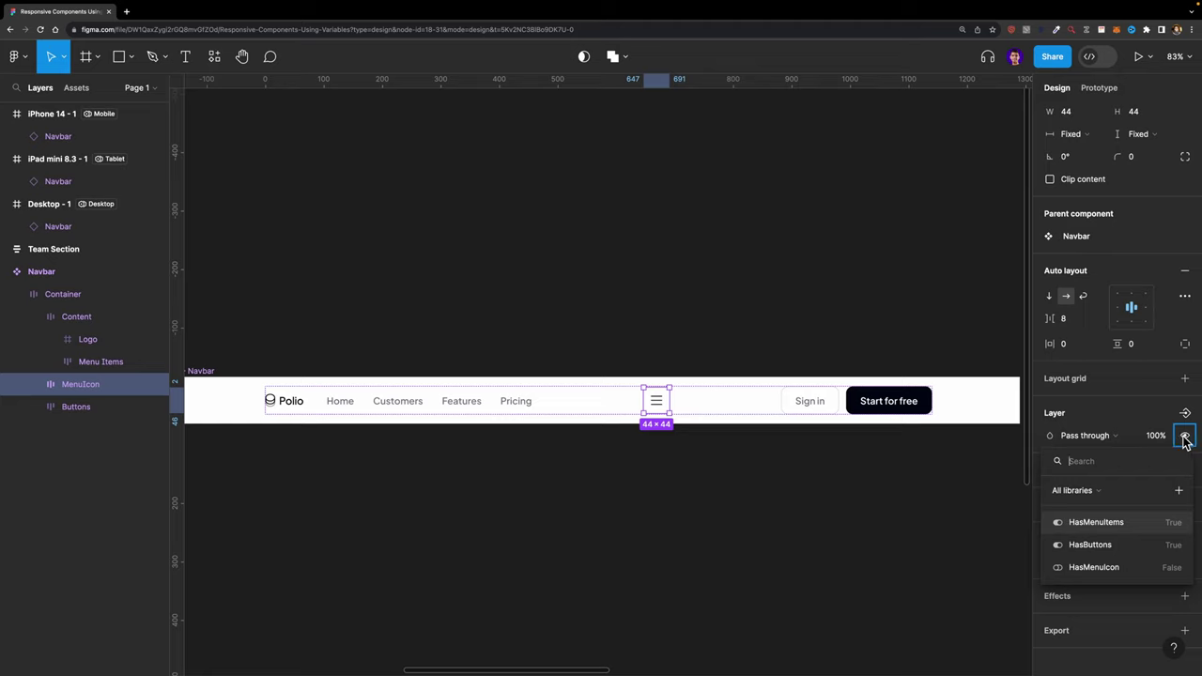
pyautogui.click(1125, 571)
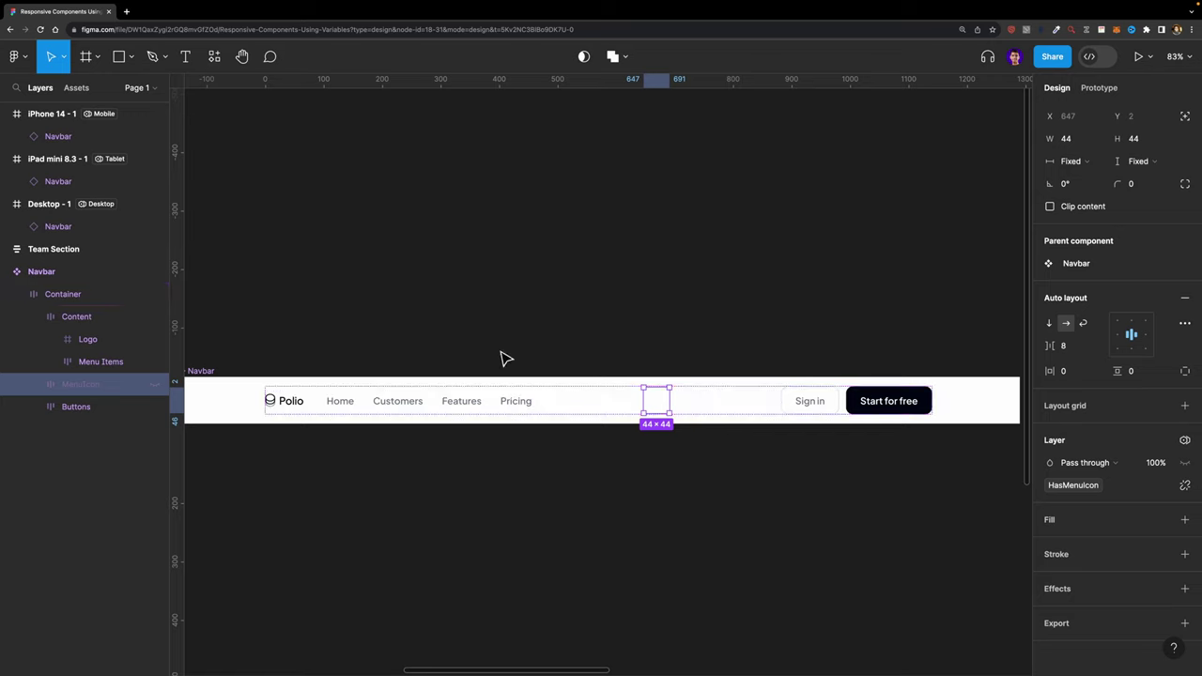
# - Bind the visibility of the main Navbar's Buttons layer to the HasButtons variable and deselect it
pyautogui.click(831, 401)
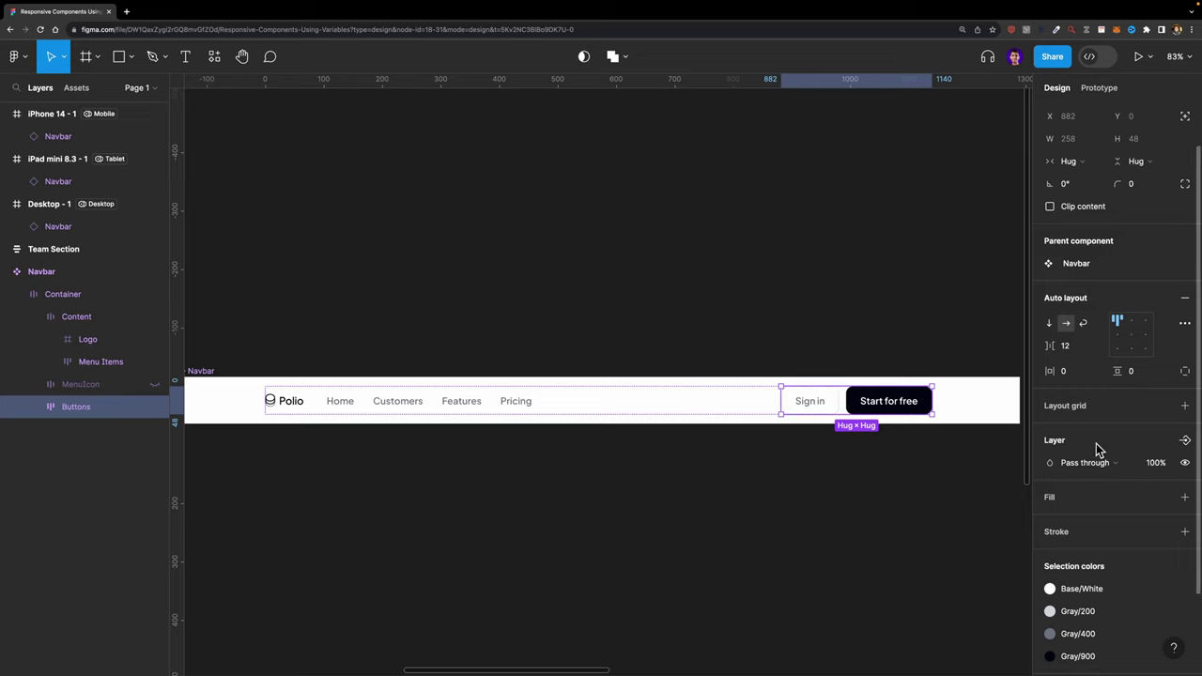
pyautogui.click(1185, 463)
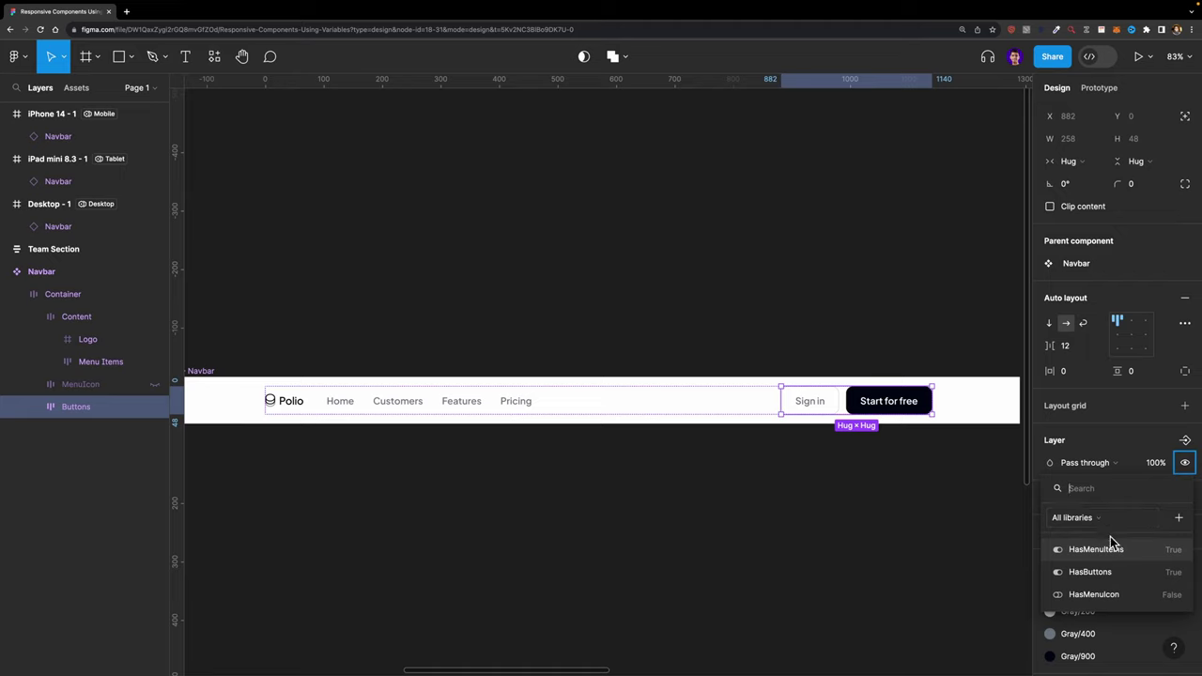
pyautogui.click(1094, 572)
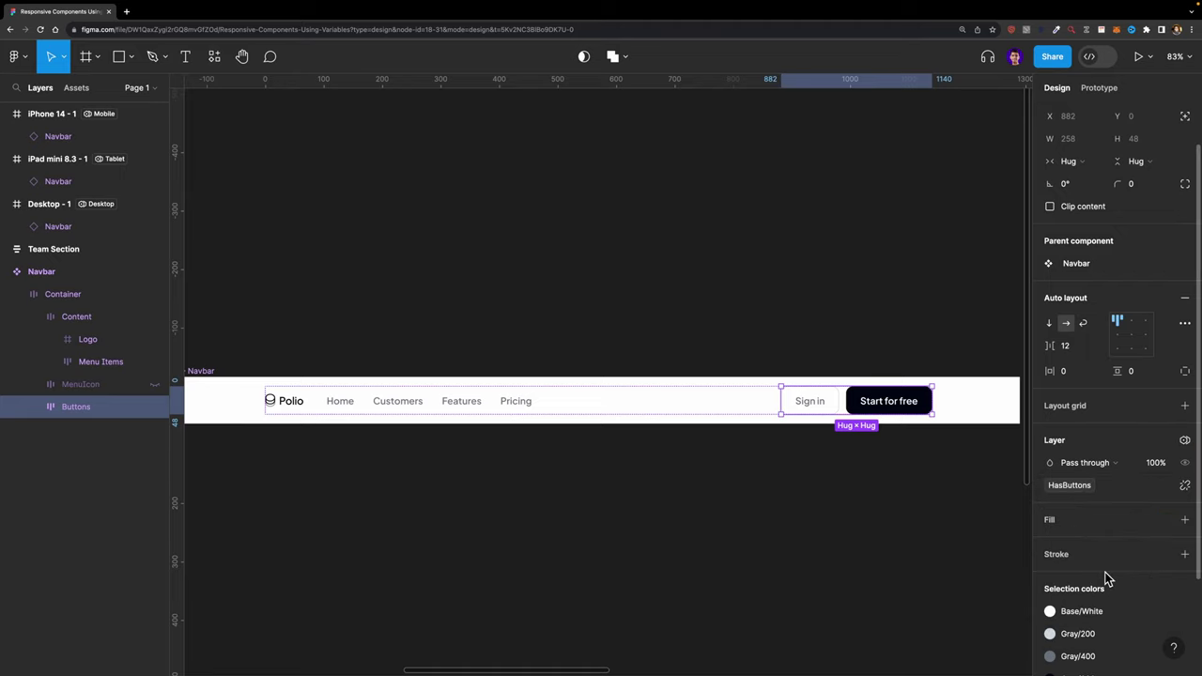
pyautogui.click(920, 503)
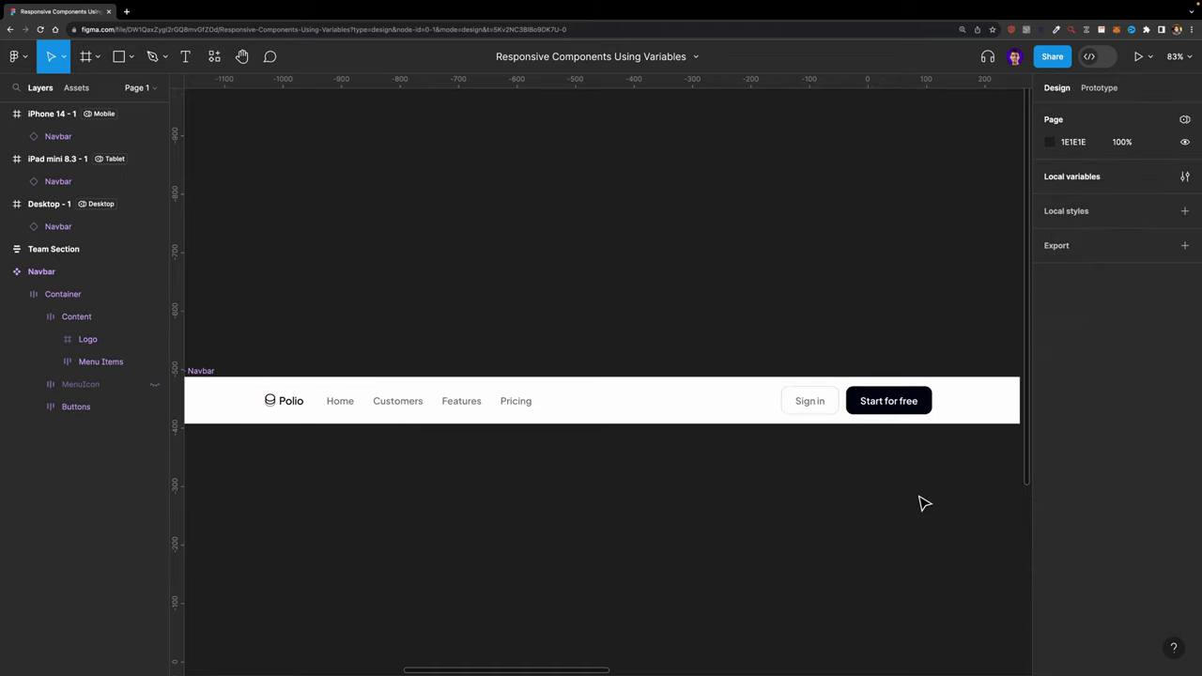
# - Check which navbar elements show in the Desktop - 1, iPad mini 8.3 - 1 and iPhone 14 - 1 frames
pyautogui.keyDown('ctrl'); pyautogui.scroll(-5, 921, 503); pyautogui.keyUp('ctrl')
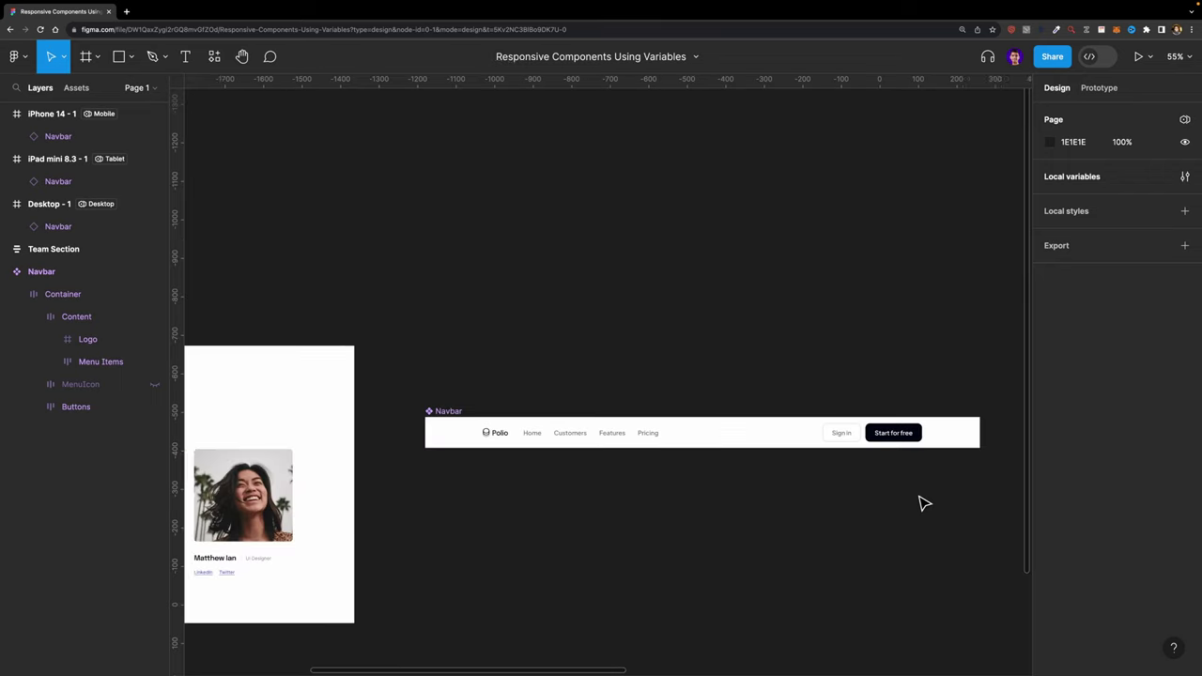
pyautogui.hscroll(8, 920, 504)
pyautogui.hscroll(6, 920, 503)
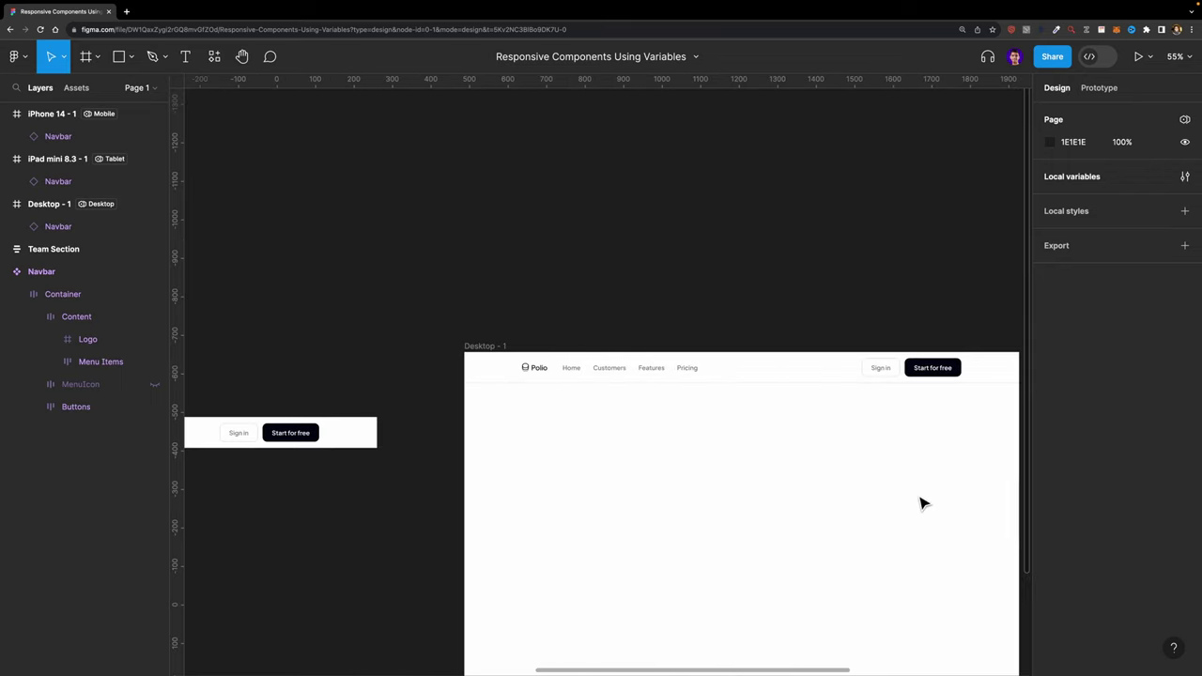
pyautogui.keyDown('ctrl'); pyautogui.scroll(3, 787, 404); pyautogui.keyUp('ctrl')
pyautogui.hscroll(3, 788, 404)
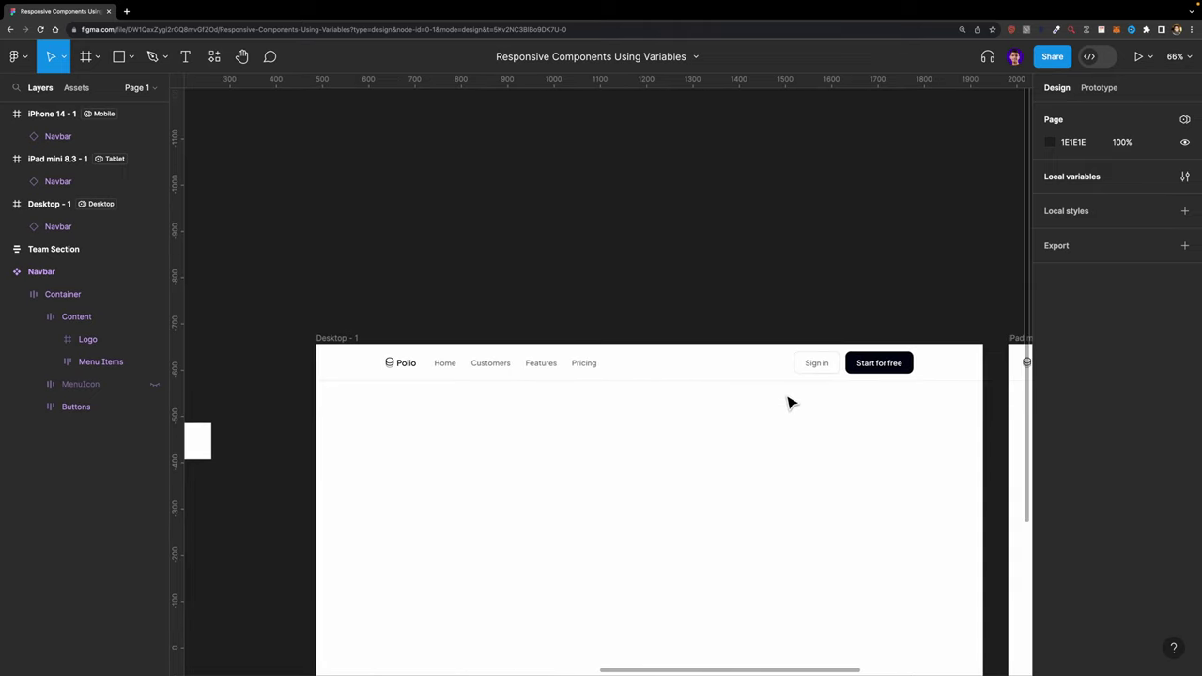
pyautogui.hscroll(15, 787, 404)
pyautogui.click(711, 373)
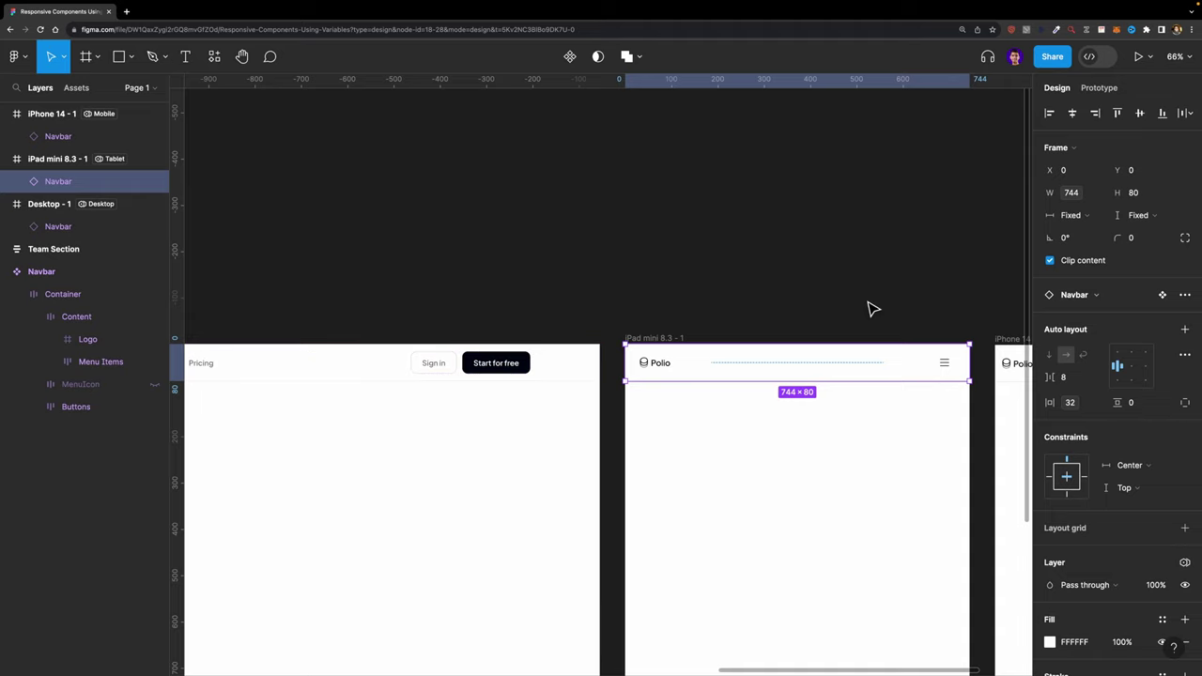
pyautogui.hscroll(5, 872, 308)
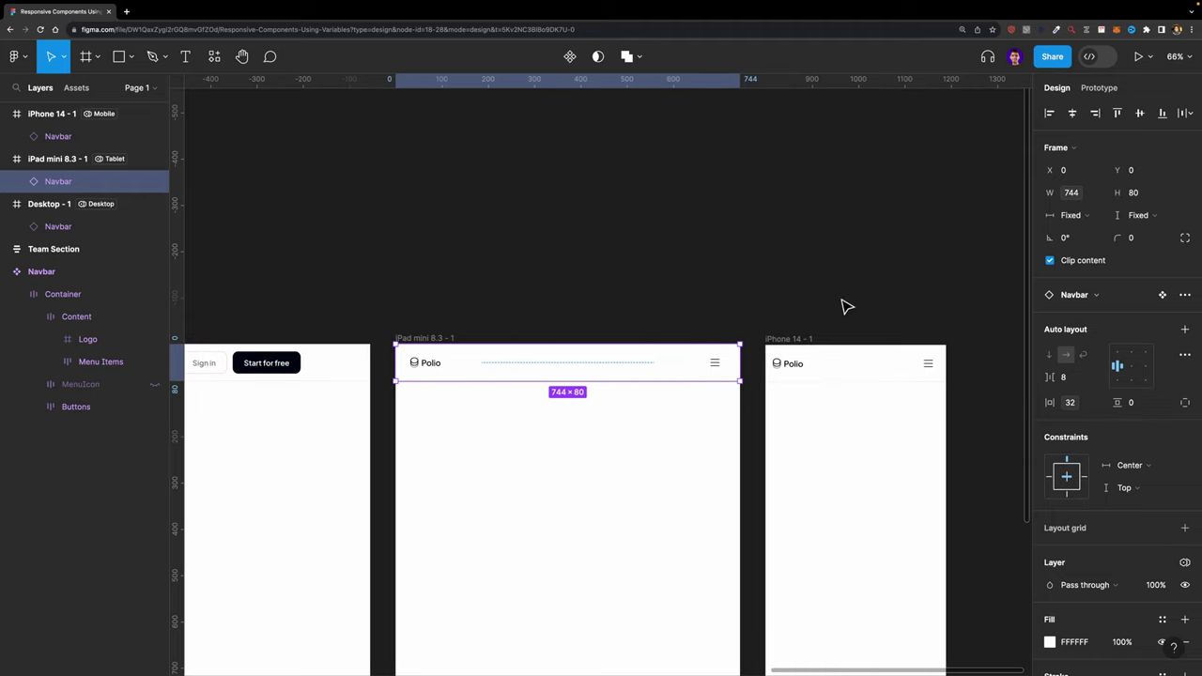
pyautogui.click(583, 318)
# - Move the Team Section frame directly below the main Navbar component, aligned with its left edge
pyautogui.scroll(-6, 282, 155)
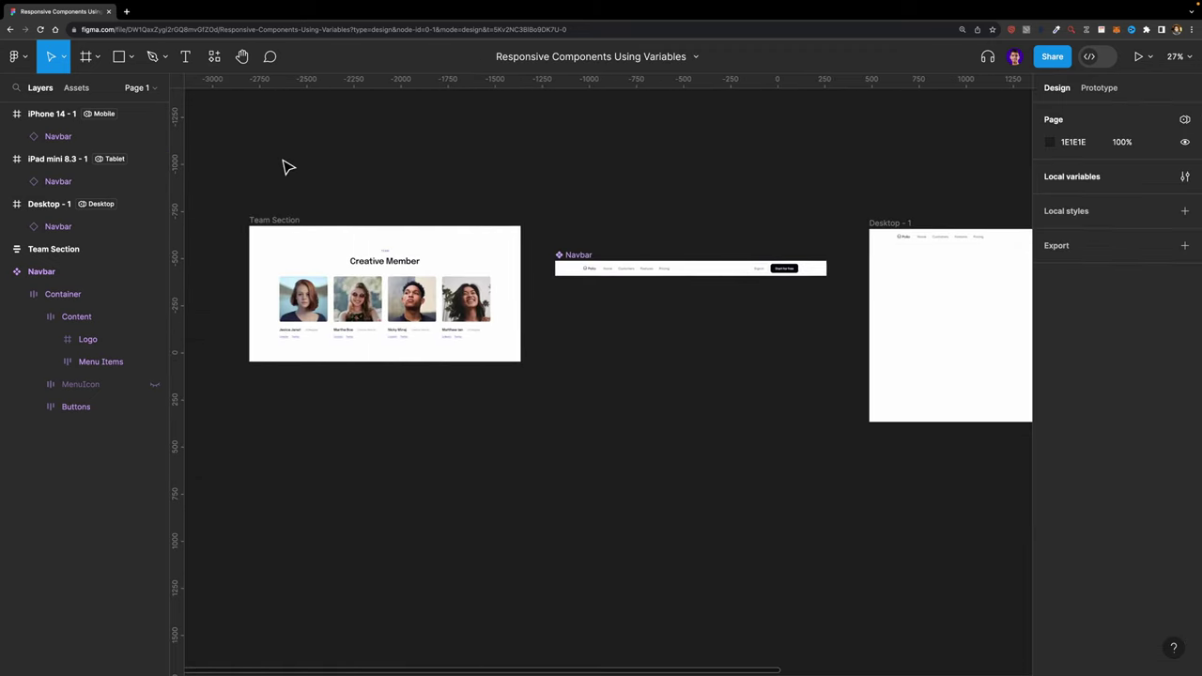
pyautogui.click(293, 221)
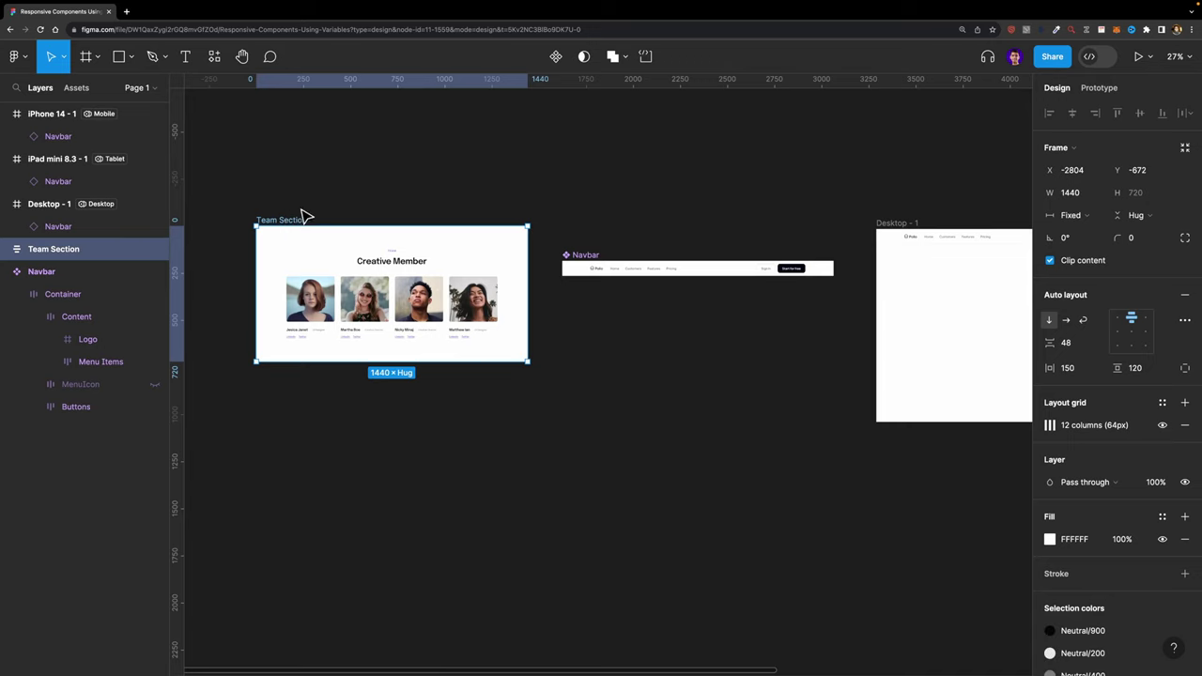
pyautogui.moveTo(285, 225); pyautogui.dragTo(590, 293)
pyautogui.scroll(5, 812, 394)
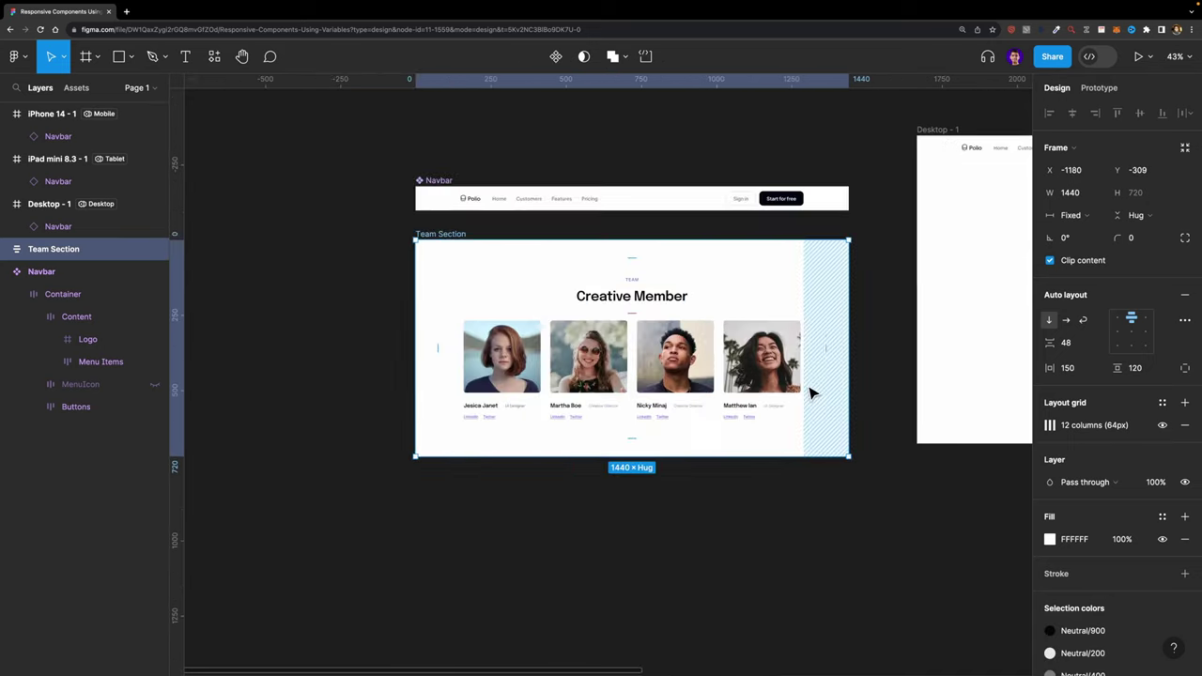
# - Try narrowing the Team Section frame from its right edge, and undo the resize
pyautogui.moveTo(846, 295); pyautogui.dragTo(768, 296)
pyautogui.hotkey('ctrl', 'z')
pyautogui.hscroll(3, 886, 320)
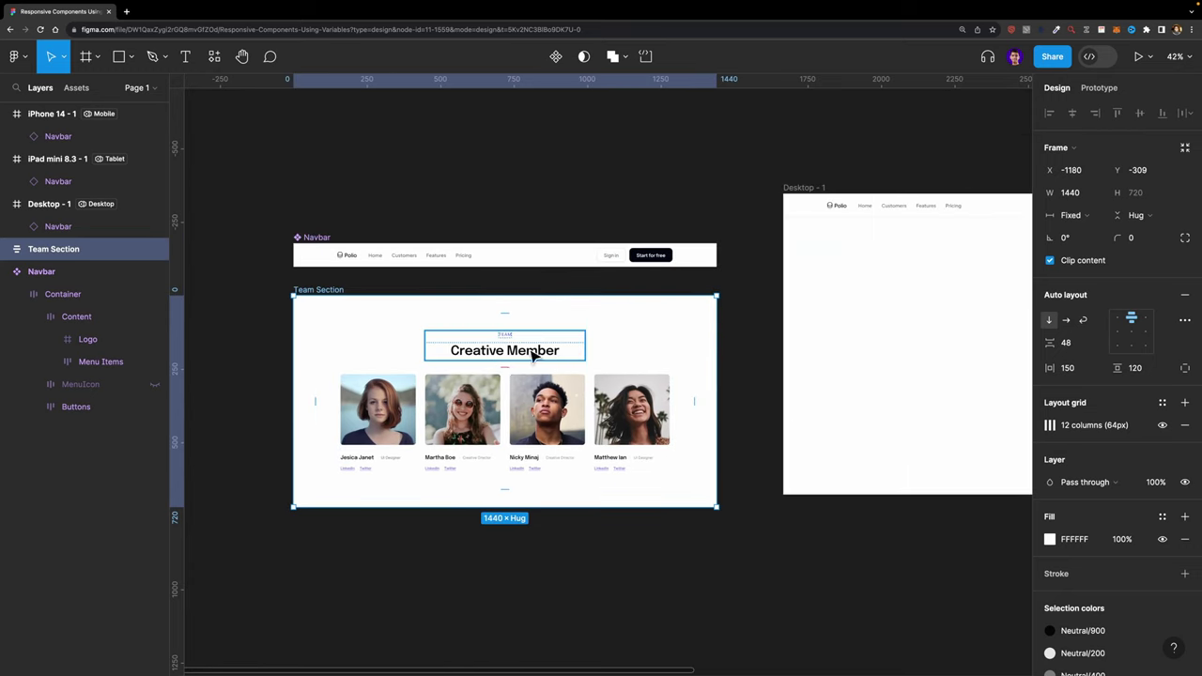
# - Set the auto layout of the Team Section's Members layer to Wrap
pyautogui.click(11, 252)
pyautogui.click(49, 297)
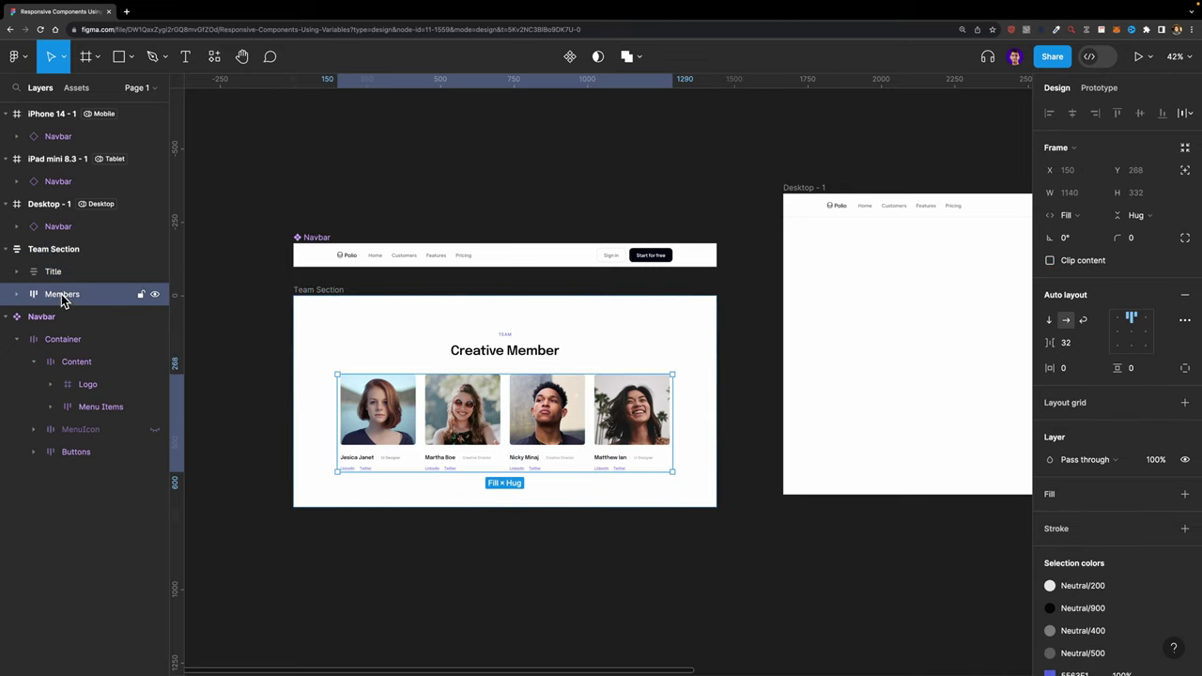
pyautogui.click(1086, 321)
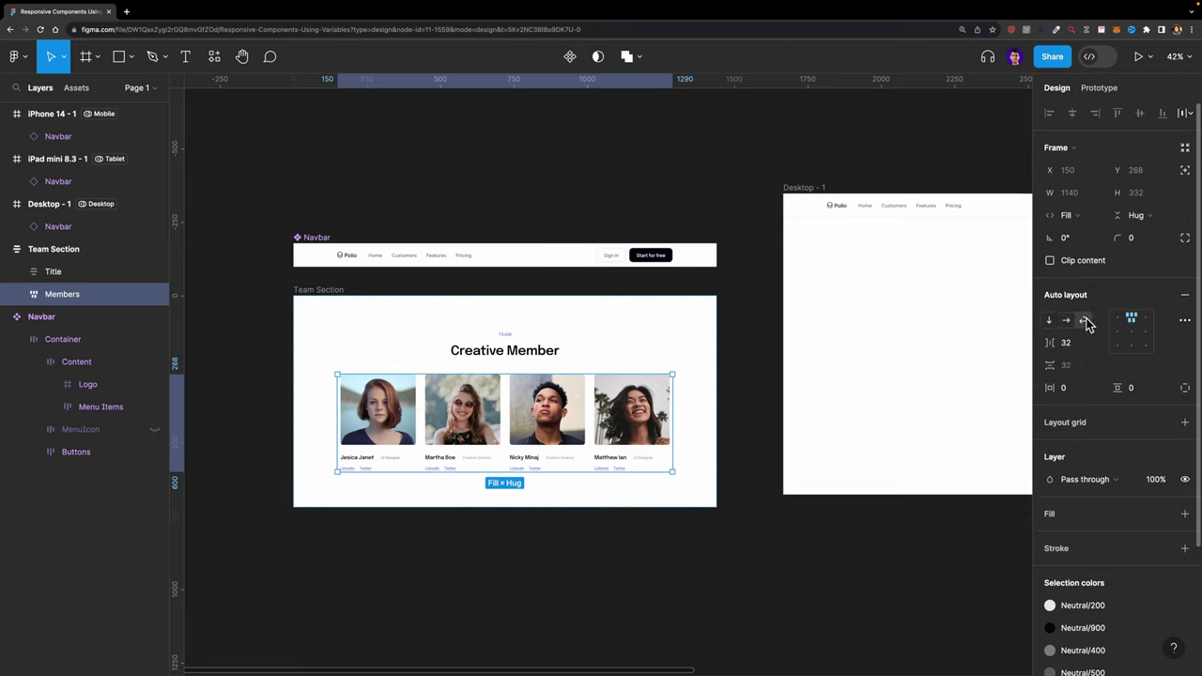
# - Test the wrapping by narrowing the Team Section to about 1089 wide, and widen it back to 1440
pyautogui.click(326, 290)
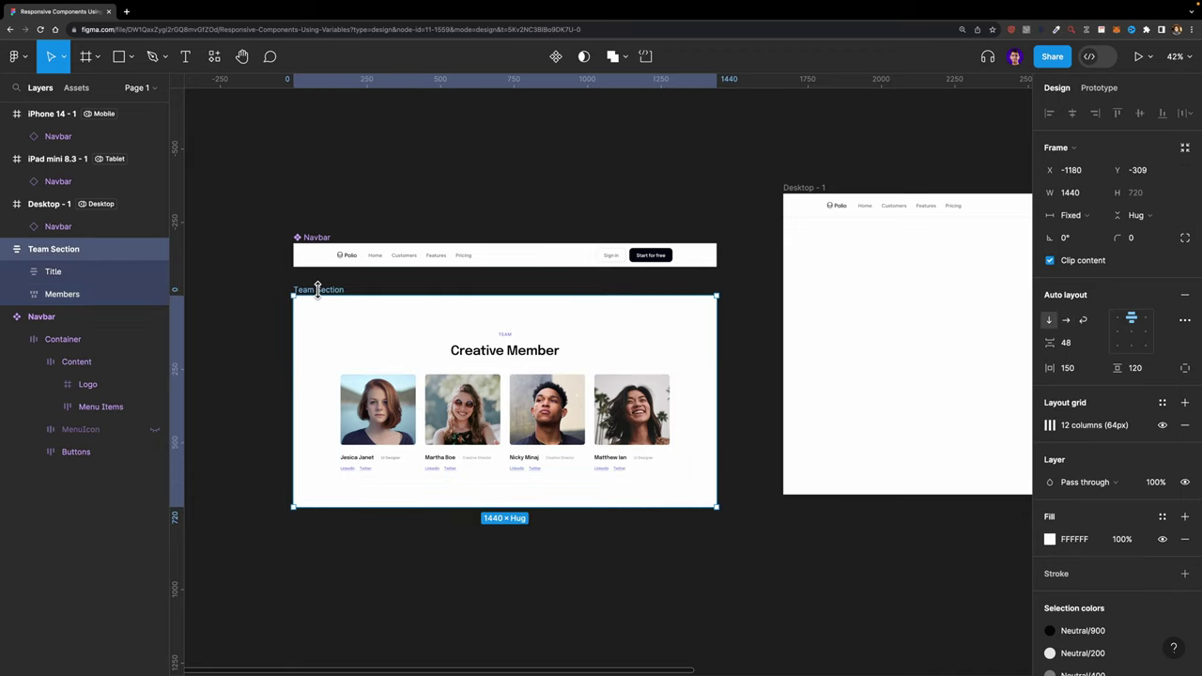
pyautogui.moveTo(716, 340); pyautogui.dragTo(617, 339)
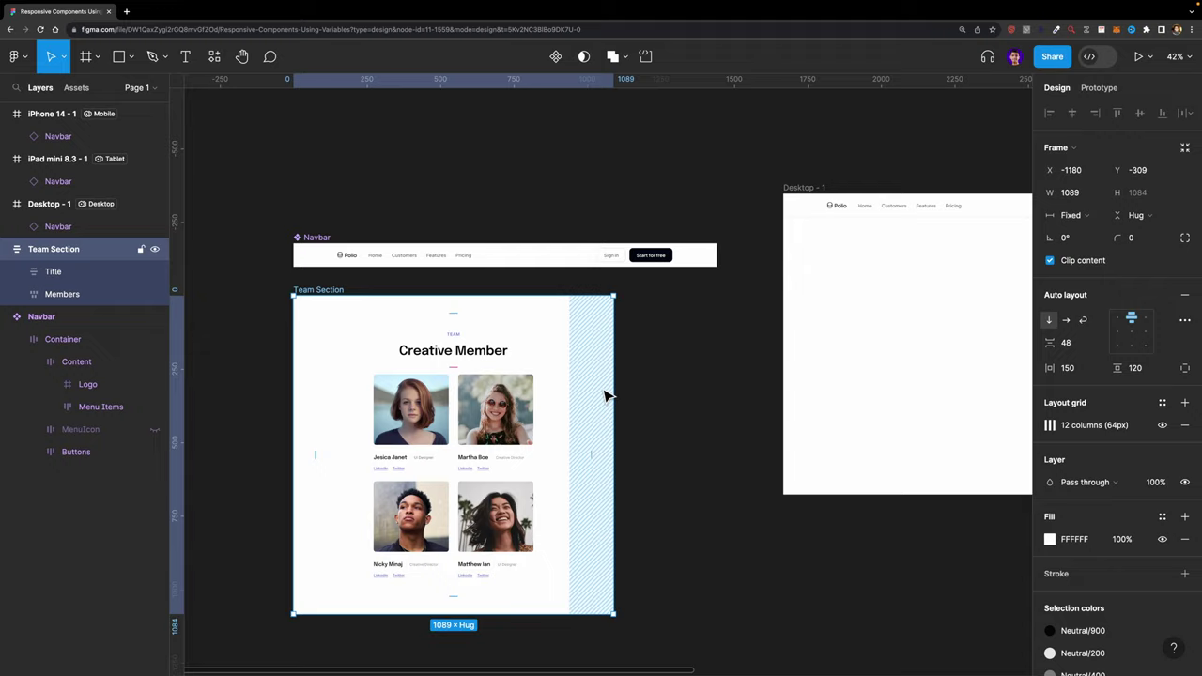
pyautogui.moveTo(615, 396); pyautogui.dragTo(717, 376)
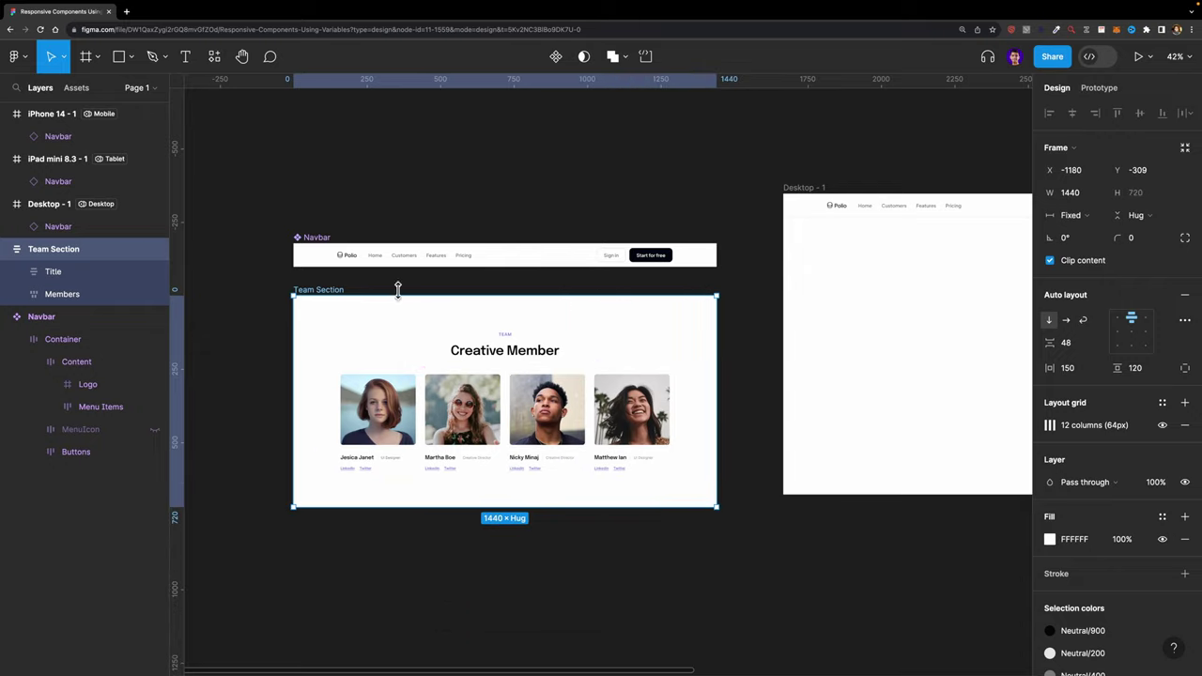
# - Turn the Team Section frame into a main component
pyautogui.click(556, 58)
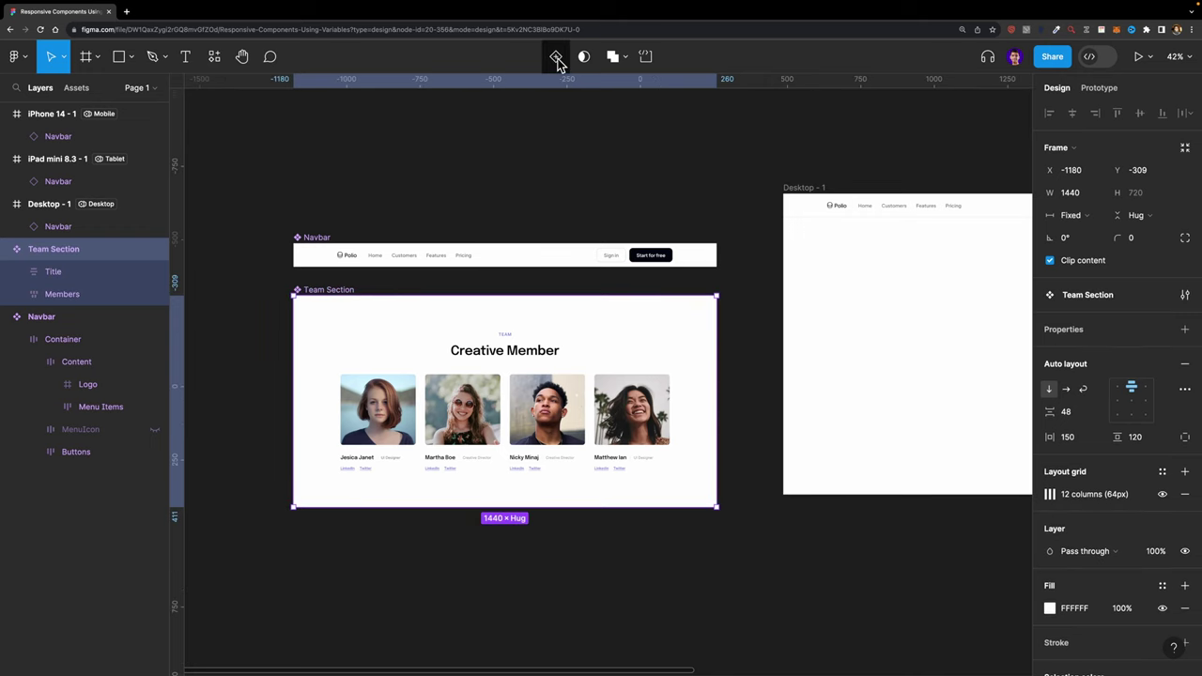
pyautogui.scroll(-3, 390, 336)
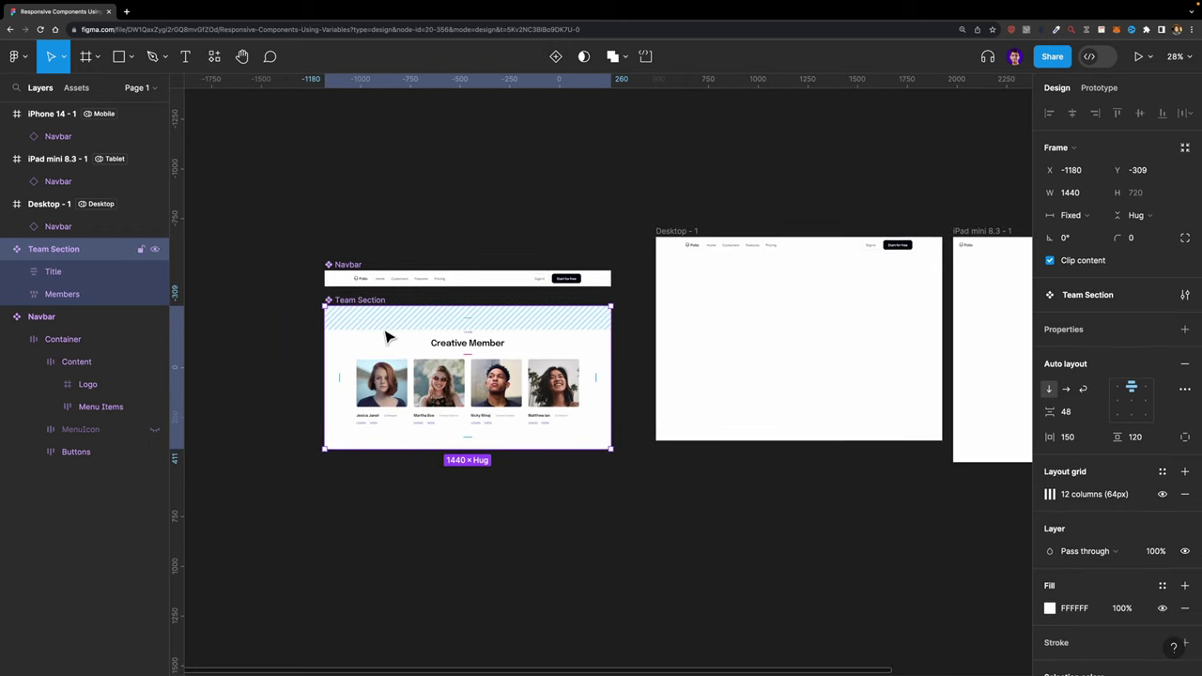
# - Place a Team Section instance in Desktop - 1, horizontally centered directly below its navbar, and move the main component back beneath the main Navbar
pyautogui.hotkey('ctrl', 'd')
pyautogui.moveTo(368, 305); pyautogui.dragTo(367, 481)
pyautogui.click(354, 297)
pyautogui.moveTo(345, 341); pyautogui.dragTo(678, 306)
pyautogui.click(1074, 114)
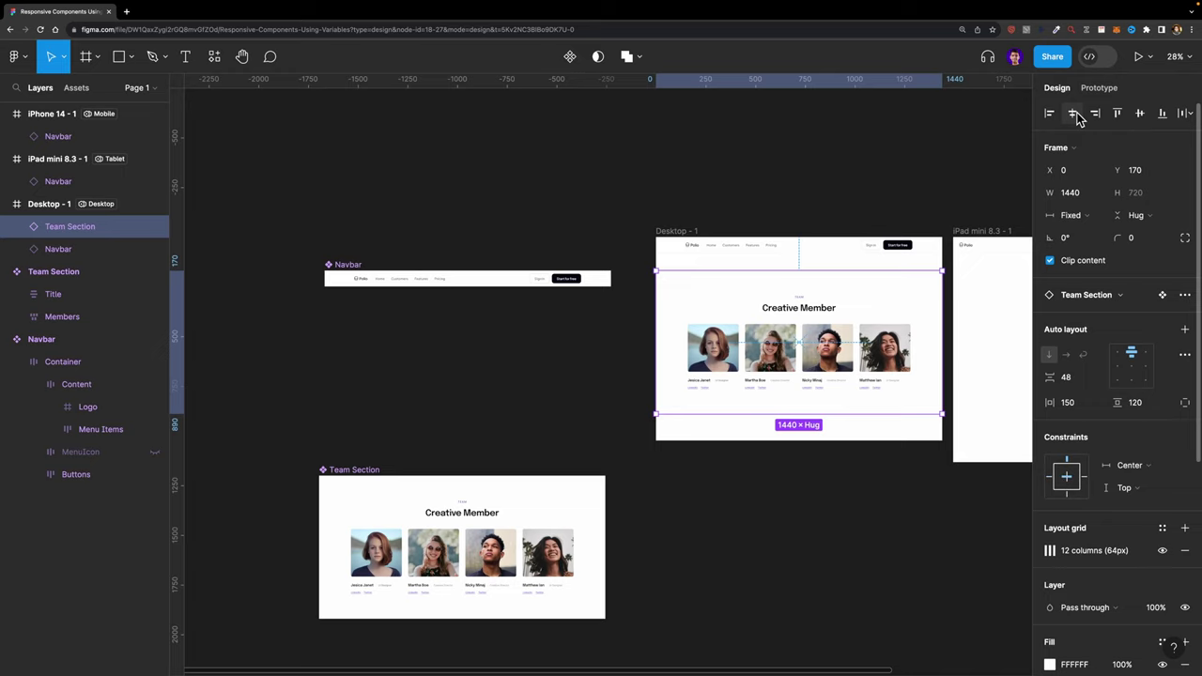
pyautogui.moveTo(789, 322); pyautogui.dragTo(789, 308)
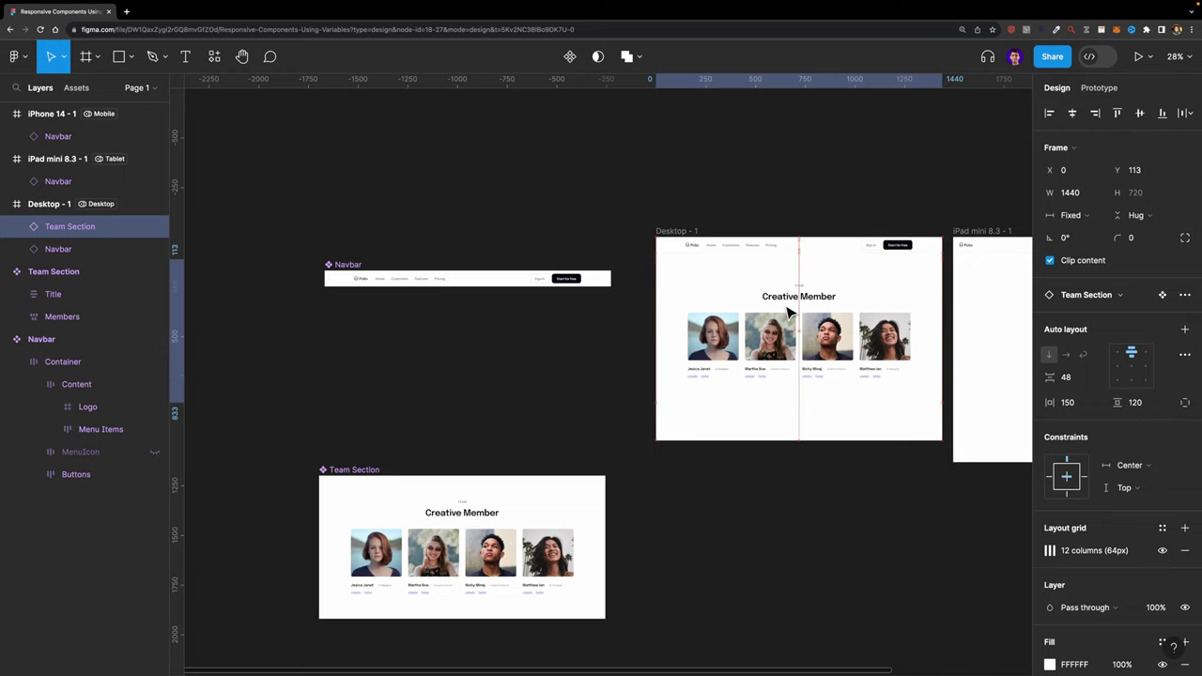
pyautogui.click(916, 207)
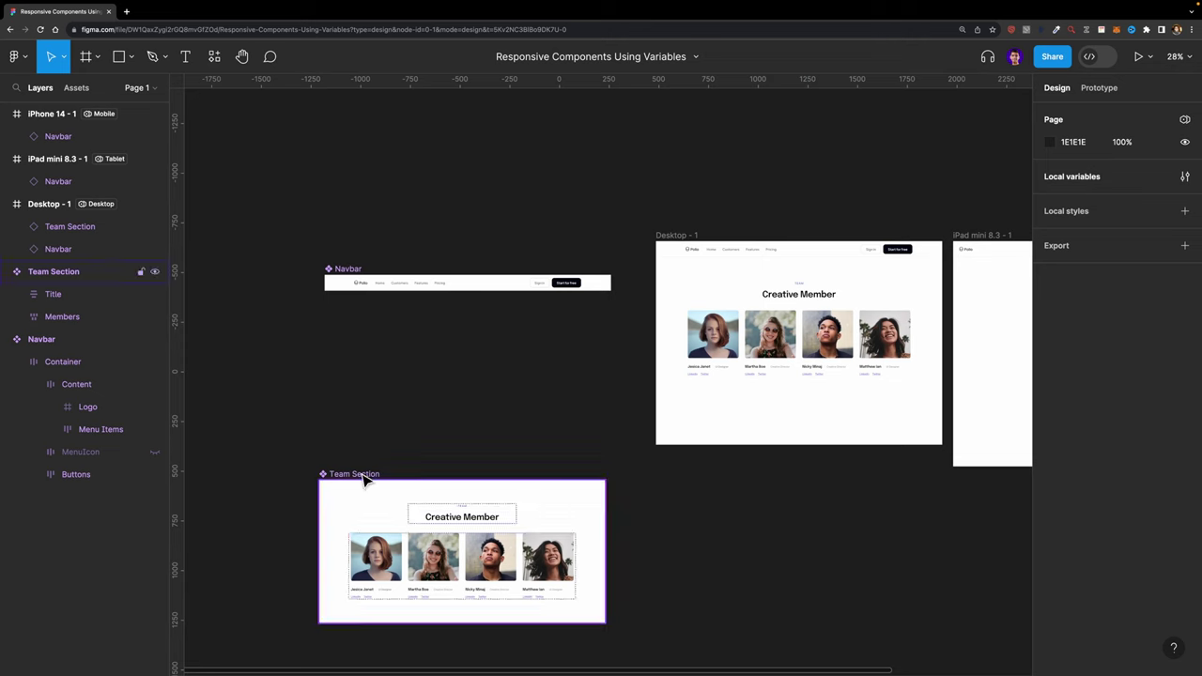
pyautogui.moveTo(373, 583); pyautogui.dragTo(379, 410)
# - Check the Members layer's width in Desktop - 1, and create a number variable named Container Size directly below the Padding variable
pyautogui.scroll(5, 913, 351)
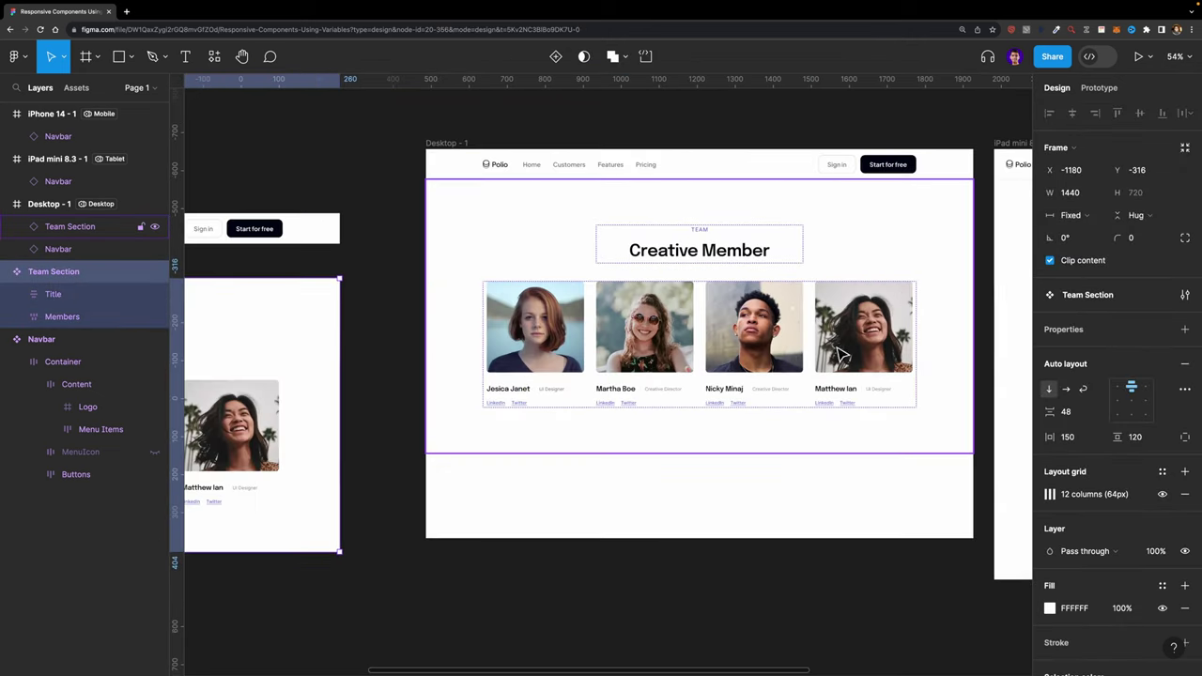
pyautogui.doubleClick(800, 359)
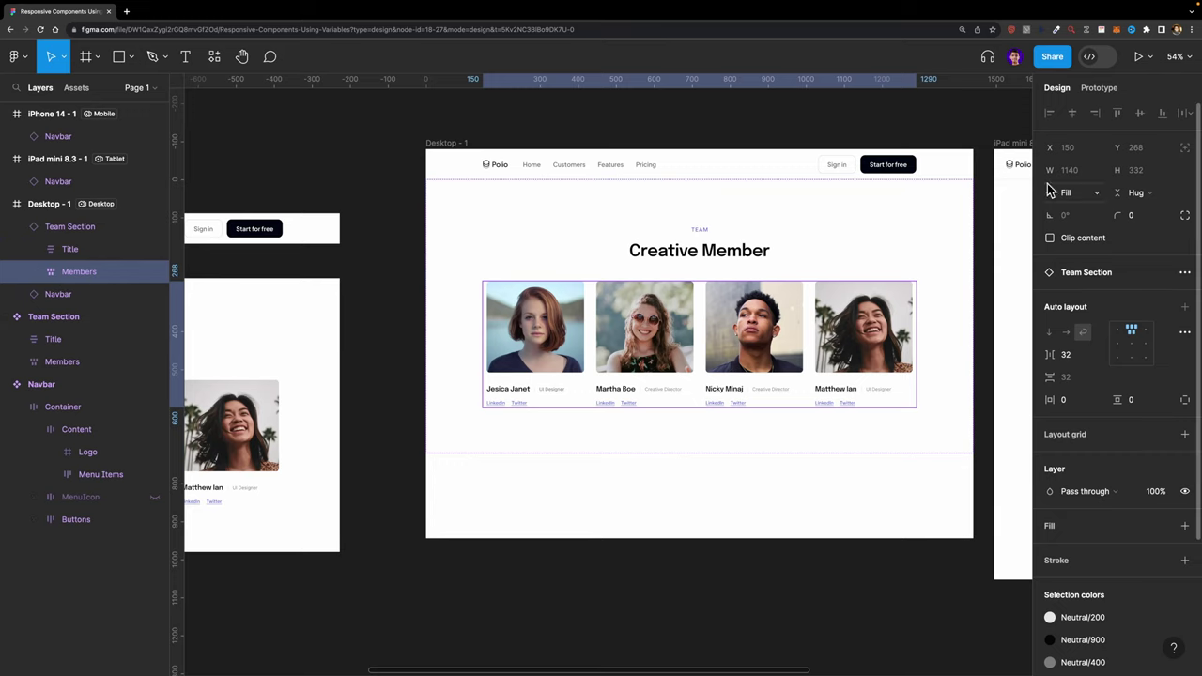
pyautogui.hscroll(4, 911, 218)
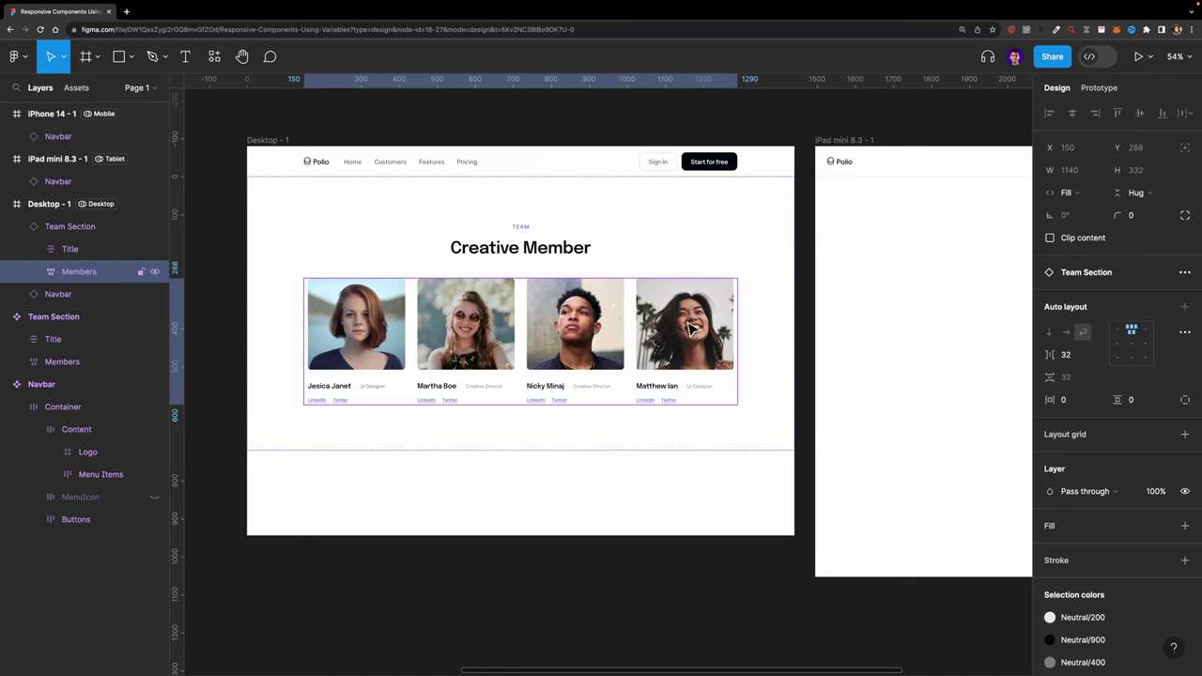
pyautogui.keyDown('ctrl'); pyautogui.scroll(-5, 695, 325); pyautogui.keyUp('ctrl')
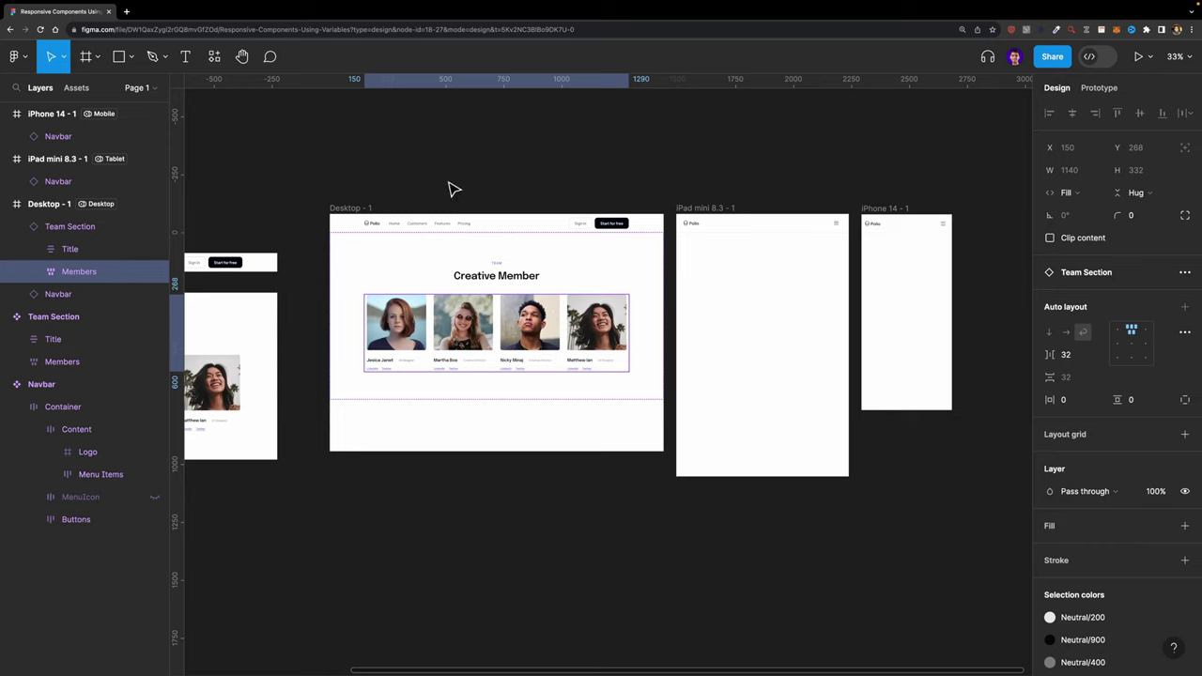
pyautogui.keyDown('ctrl'); pyautogui.scroll(2, 424, 282); pyautogui.keyUp('ctrl')
pyautogui.click(598, 148)
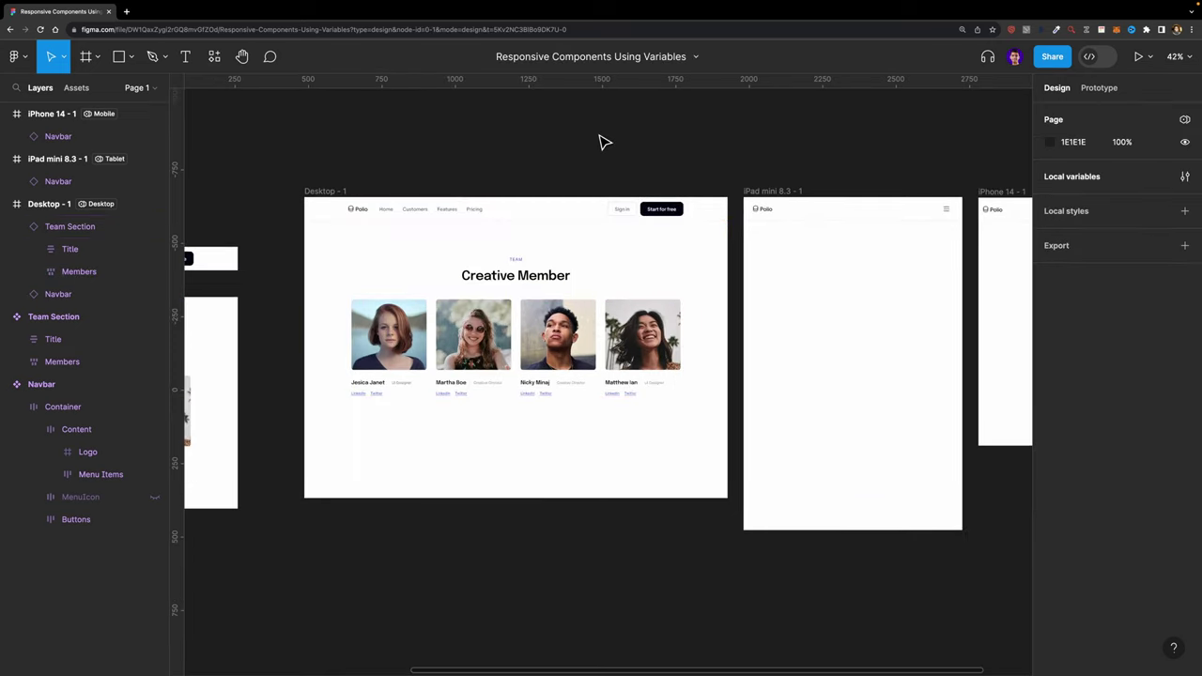
pyautogui.click(1186, 176)
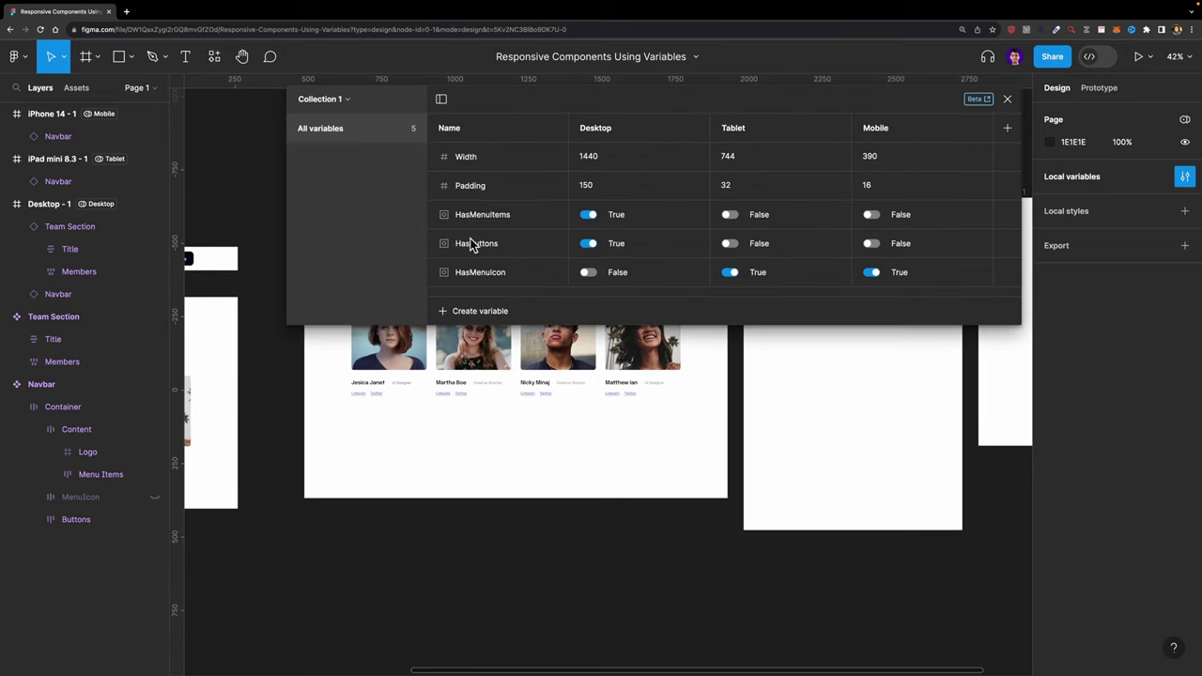
pyautogui.click(474, 311)
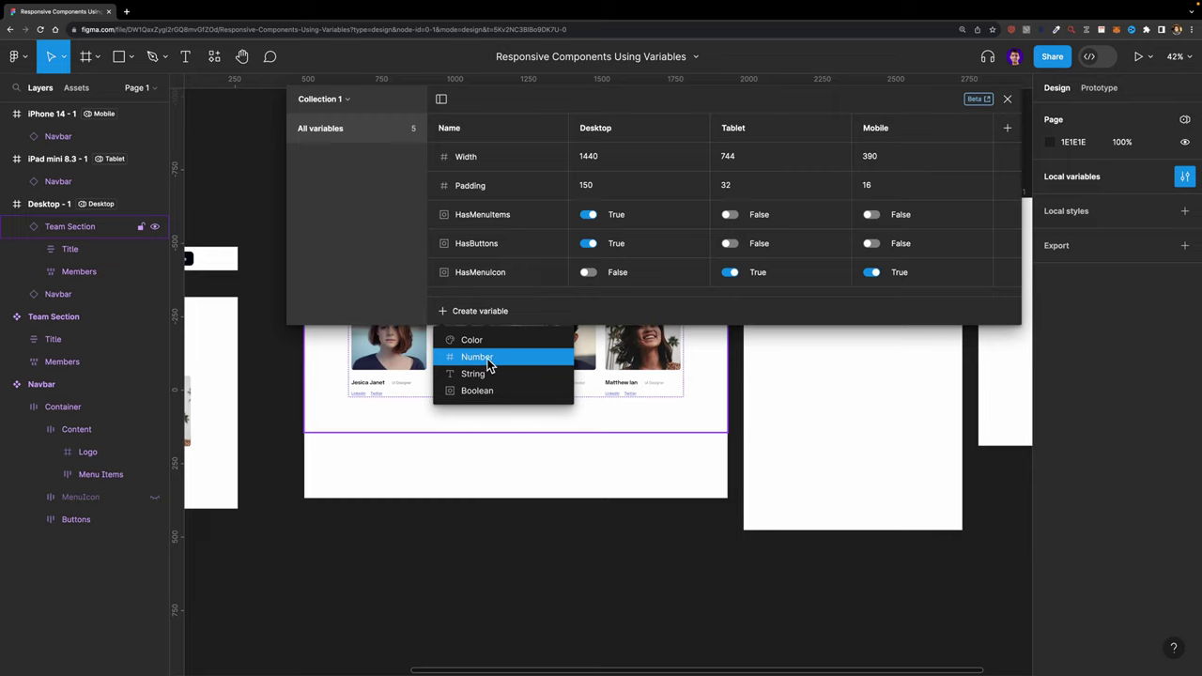
pyautogui.click(490, 358)
pyautogui.write('Container Size')
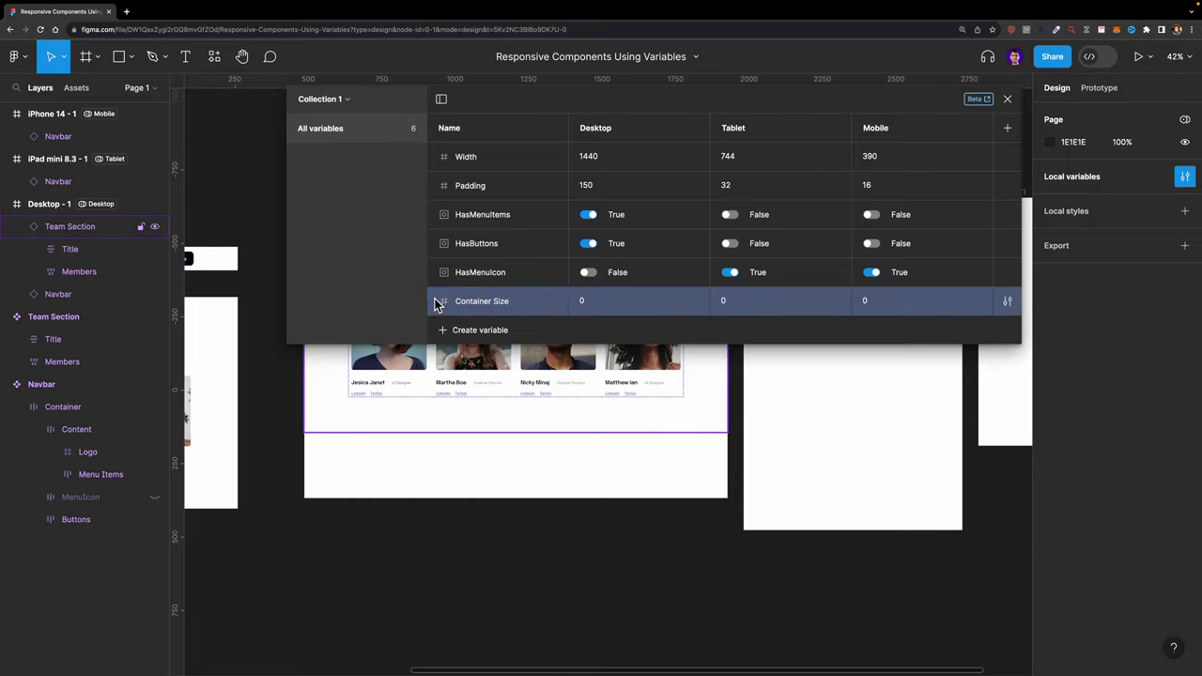
pyautogui.moveTo(435, 303); pyautogui.dragTo(443, 198)
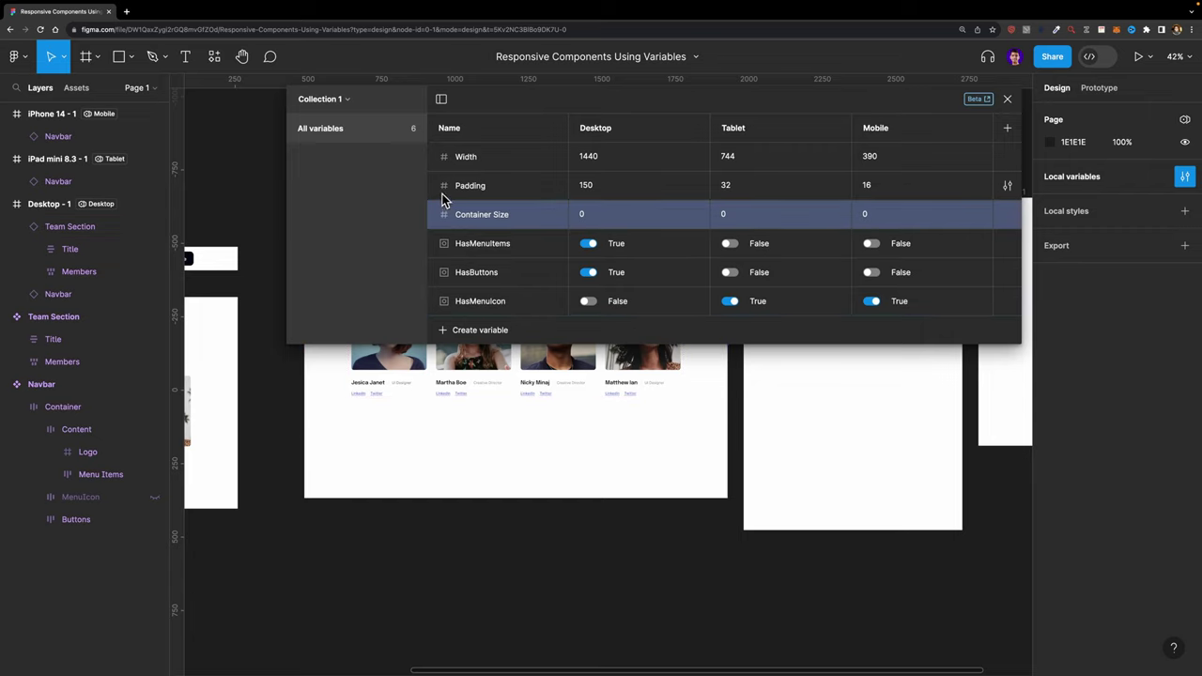
# - Set the Desktop value of the Container Size variable to 1140
pyautogui.click(592, 215)
pyautogui.press('BackSpace')
pyautogui.write('1140')
pyautogui.press('Return')
# - Copy the Team Section from Desktop - 1 into the iPad mini 8.3 - 1 frame and narrow it to 744 wide
pyautogui.scroll(-2, 563, 423)
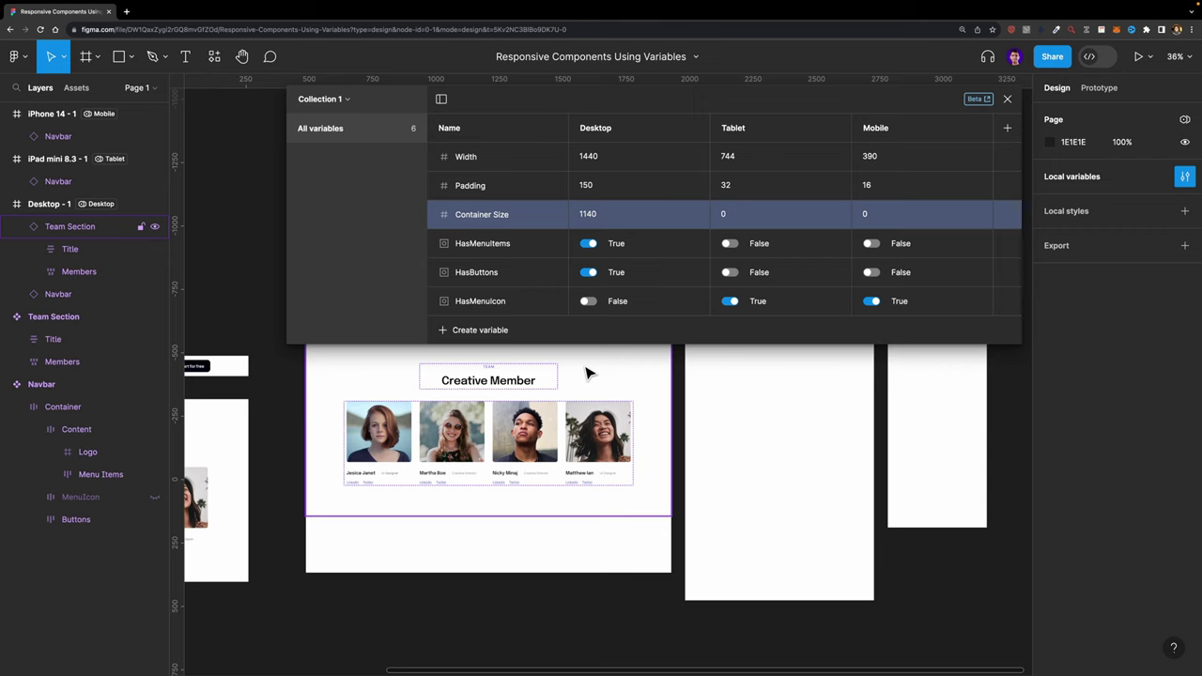
pyautogui.scroll(2, 588, 374)
pyautogui.hscroll(2, 588, 373)
pyautogui.click(534, 385)
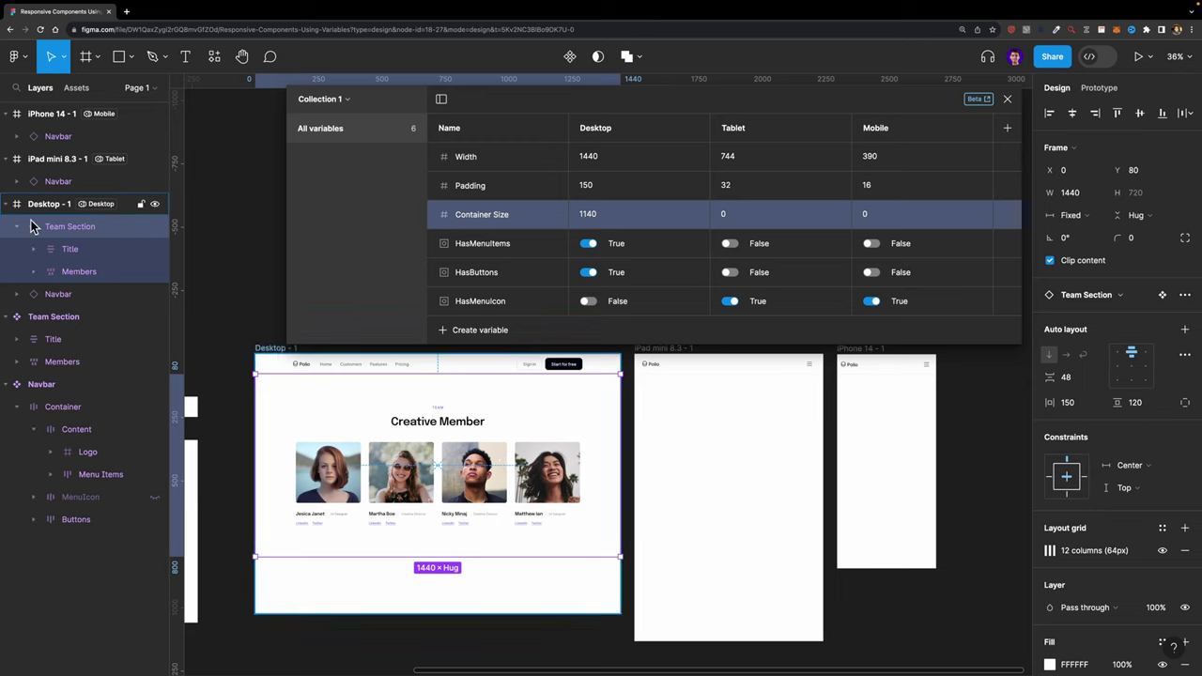
pyautogui.click(655, 348)
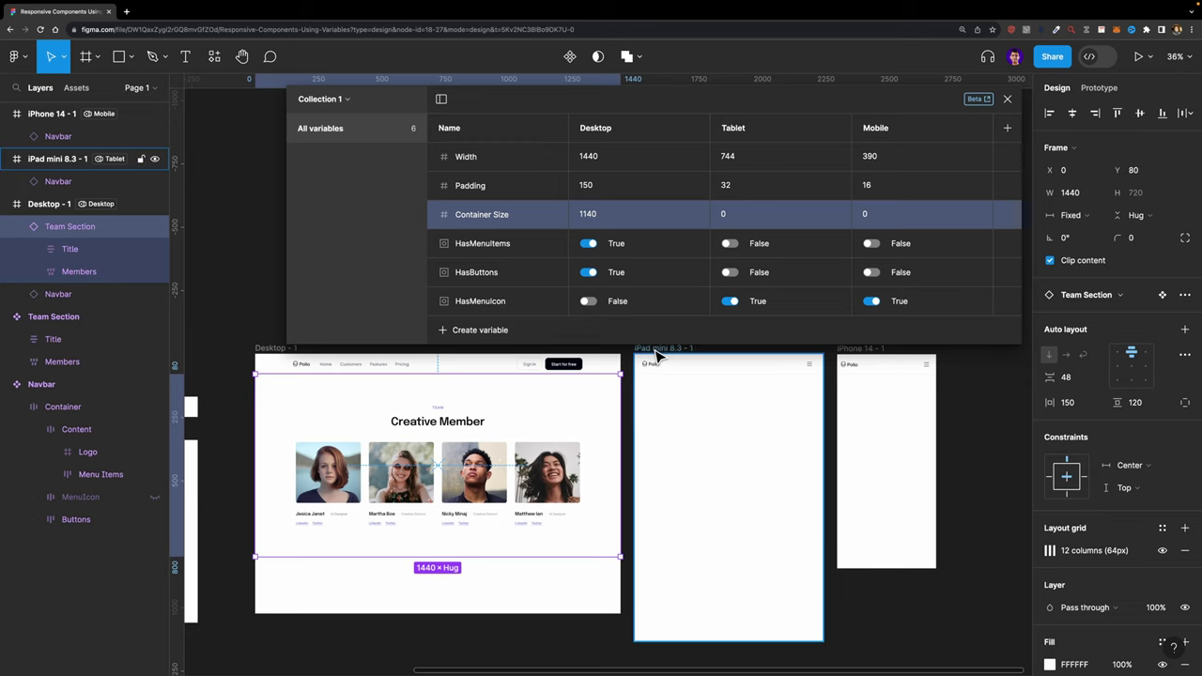
pyautogui.hotkey('ctrl', 'v')
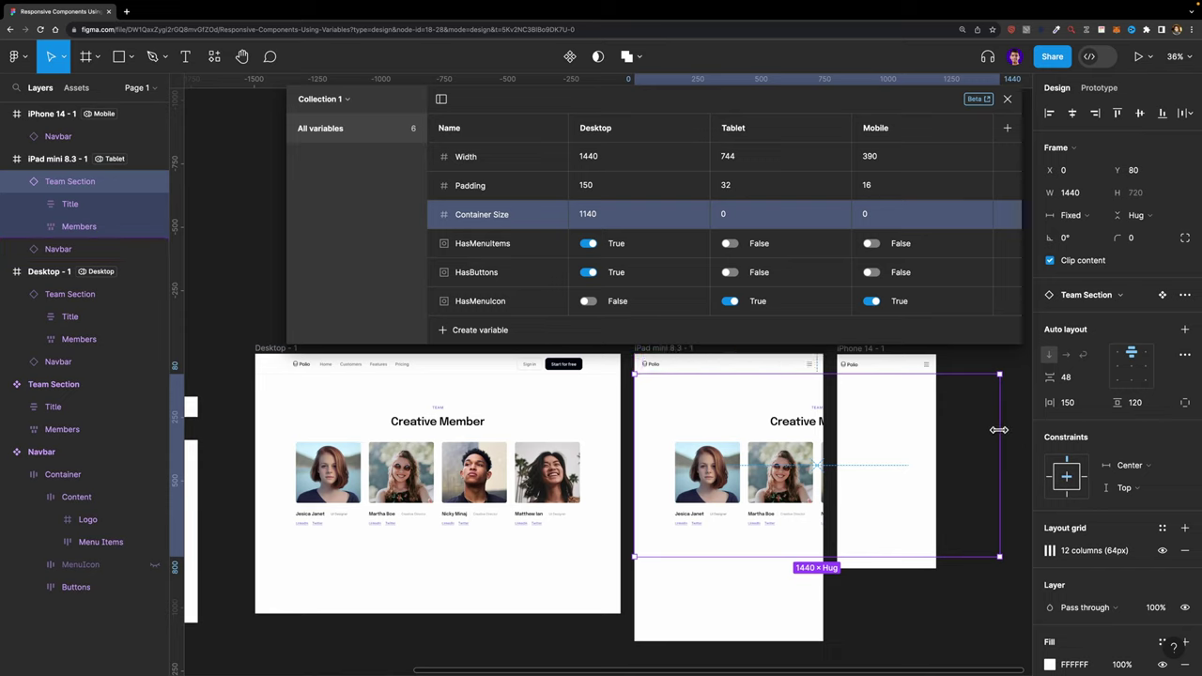
pyautogui.moveTo(998, 429); pyautogui.dragTo(823, 425)
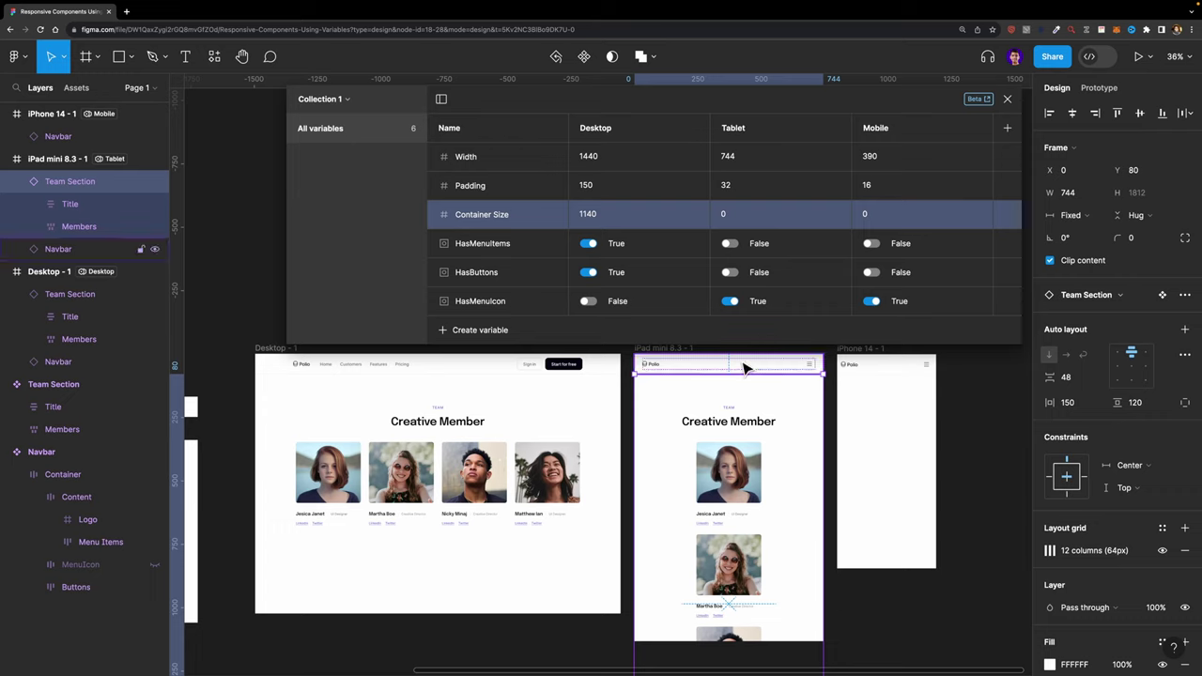
# - Give the Members layer of the main Team Section component a fixed width bound to the Container Size variable
pyautogui.click(738, 455)
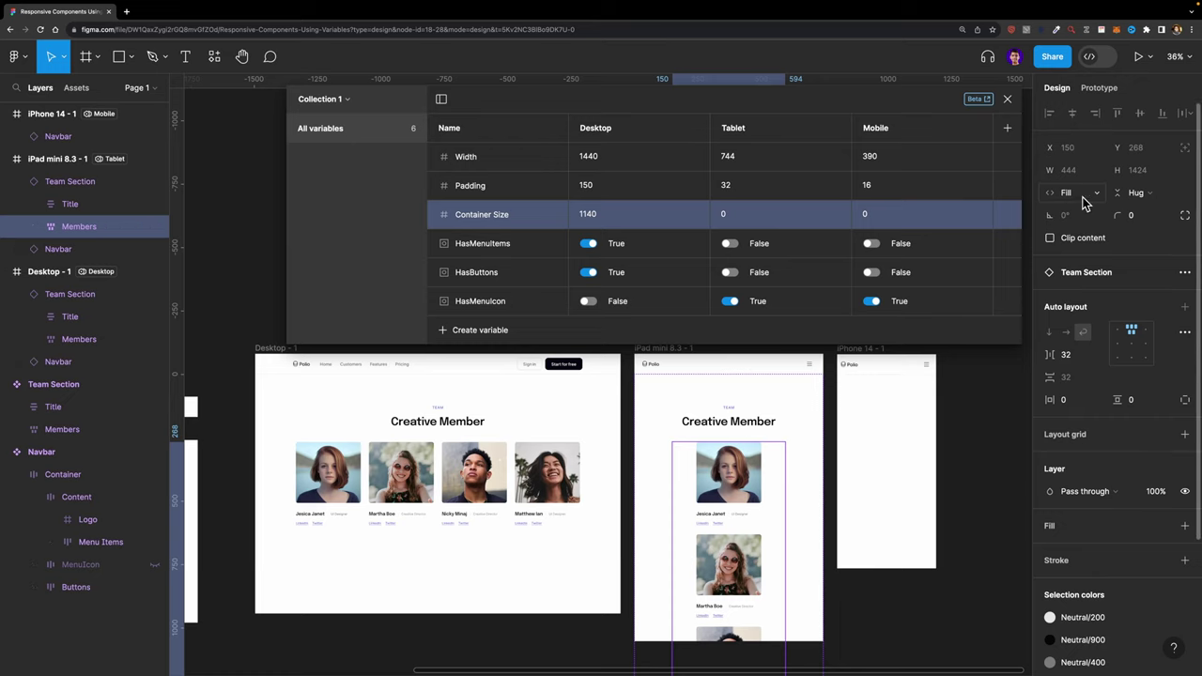
pyautogui.click(1007, 99)
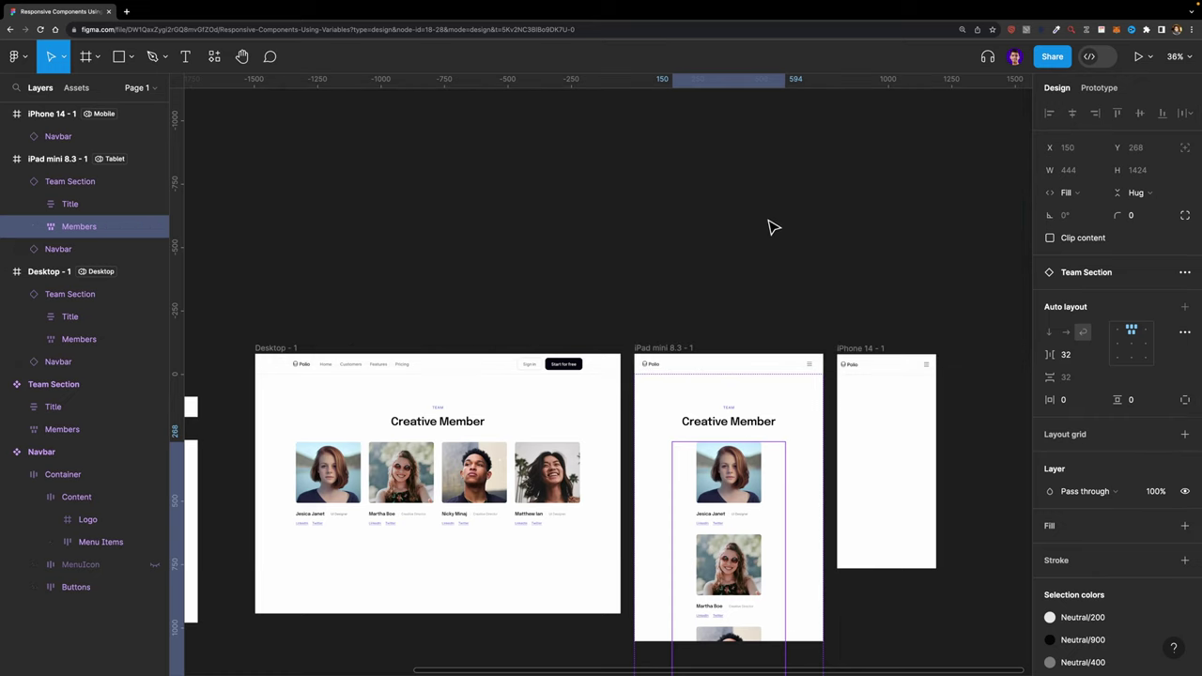
pyautogui.hscroll(-10, 772, 227)
pyautogui.scroll(-4, 772, 227)
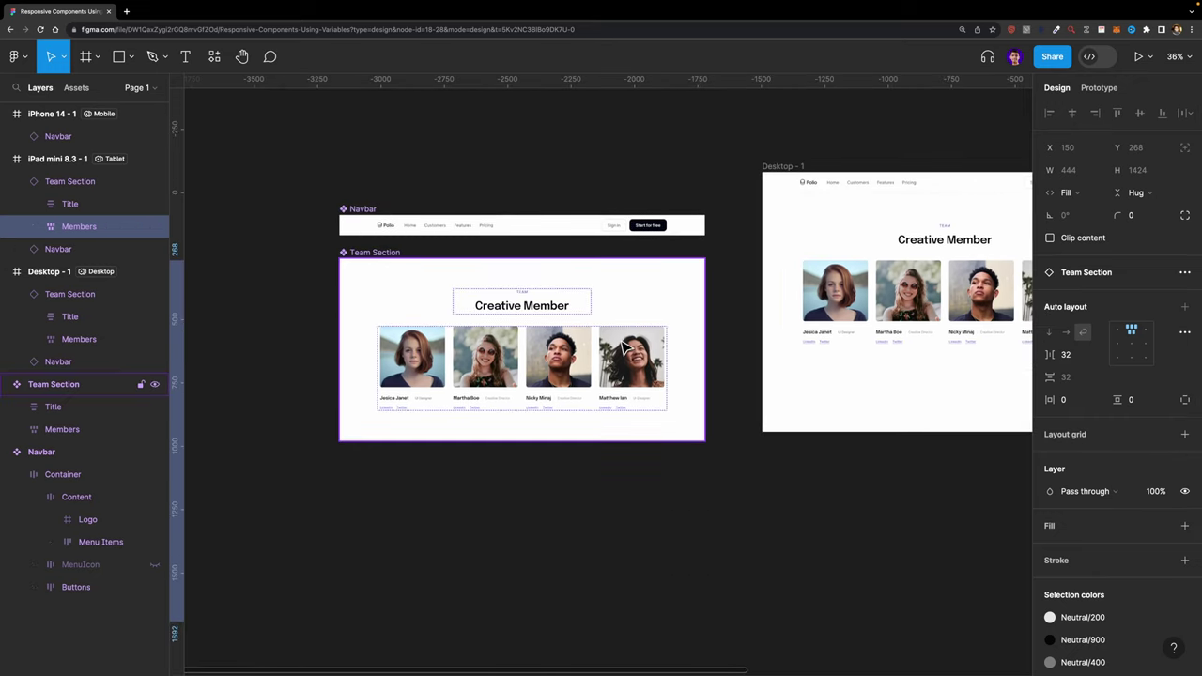
pyautogui.click(623, 348)
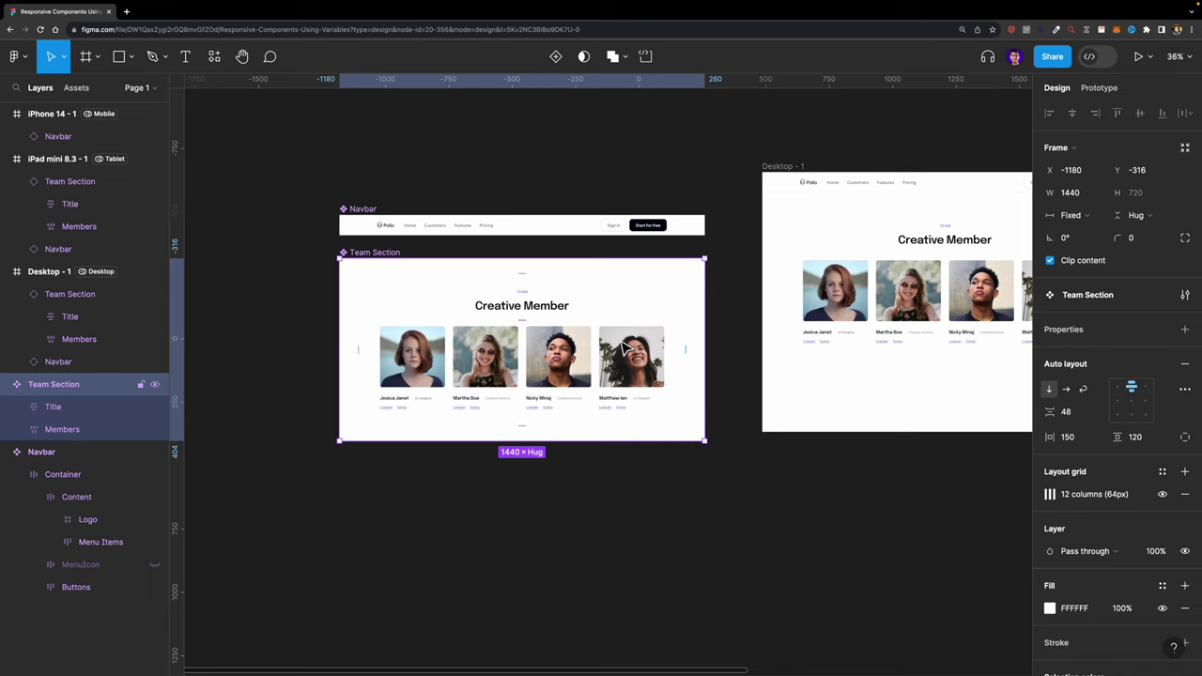
pyautogui.click(81, 434)
pyautogui.click(1082, 218)
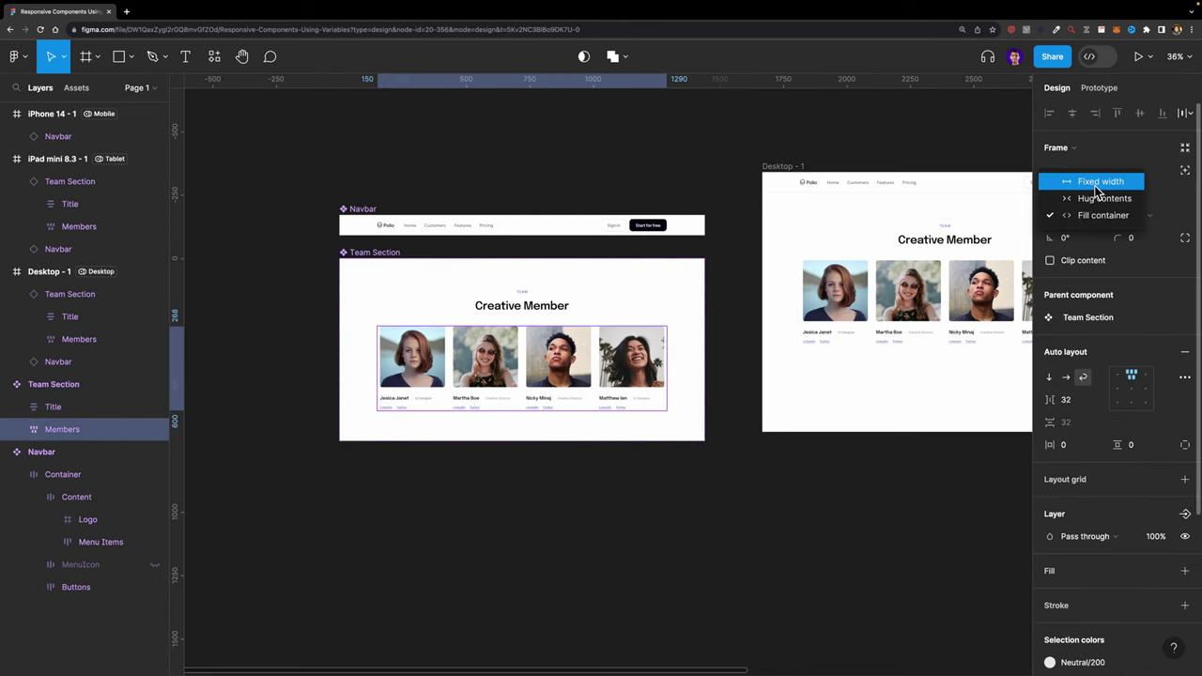
pyautogui.click(1090, 180)
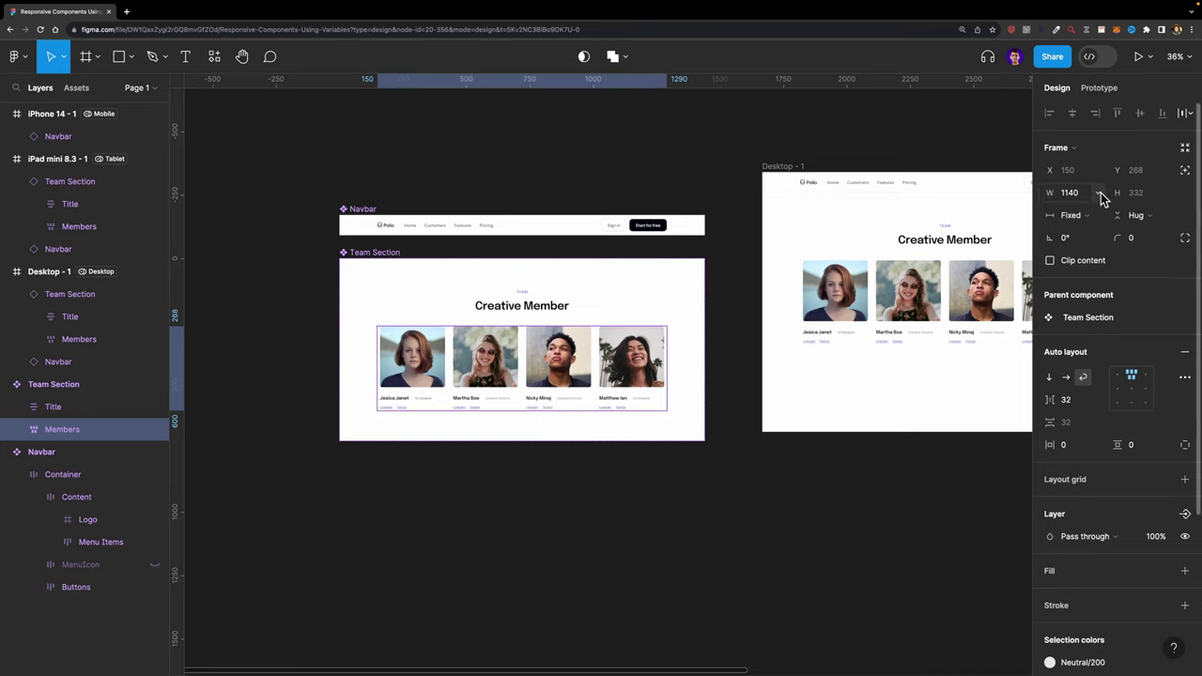
pyautogui.click(1095, 194)
pyautogui.click(1087, 266)
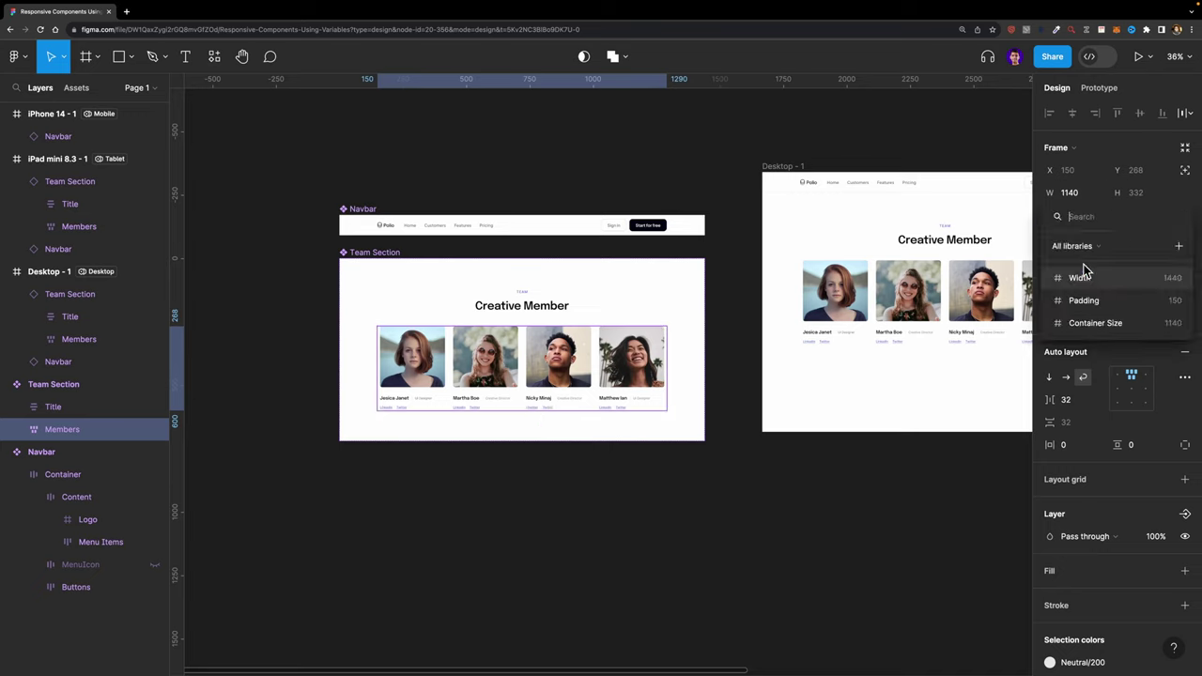
pyautogui.click(1095, 323)
# - Set the Tablet value of the Container Size variable to 700 and close the variables window
pyautogui.hscroll(5, 848, 122)
pyautogui.click(848, 122)
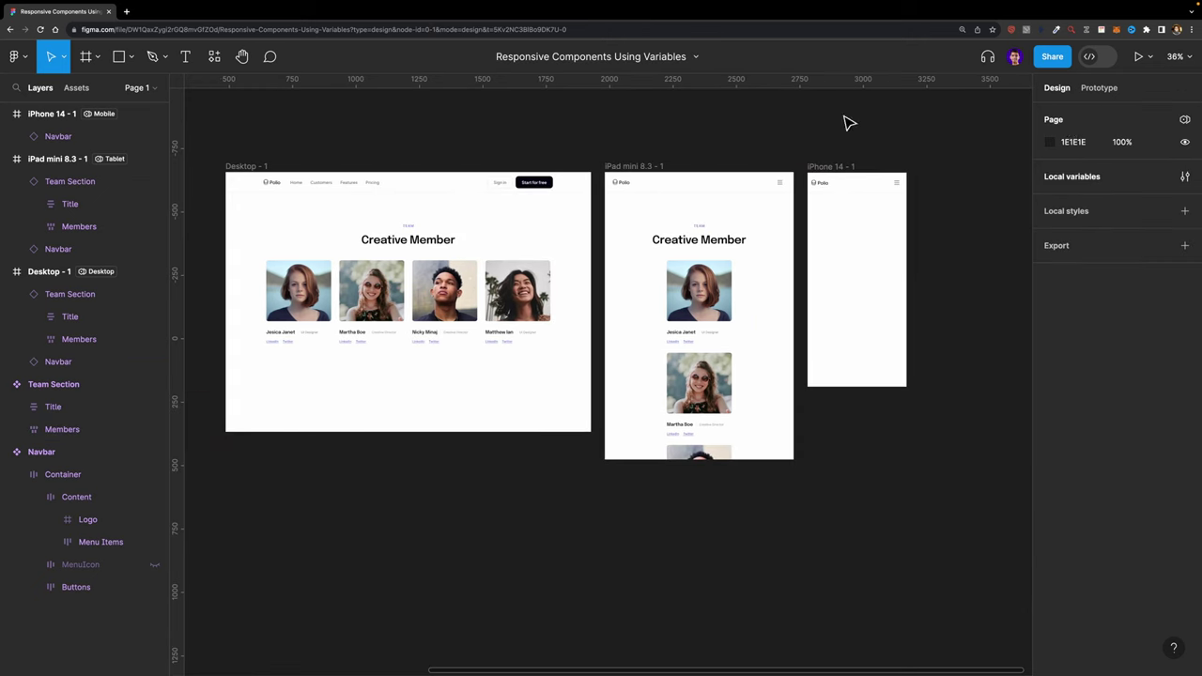
pyautogui.click(1184, 176)
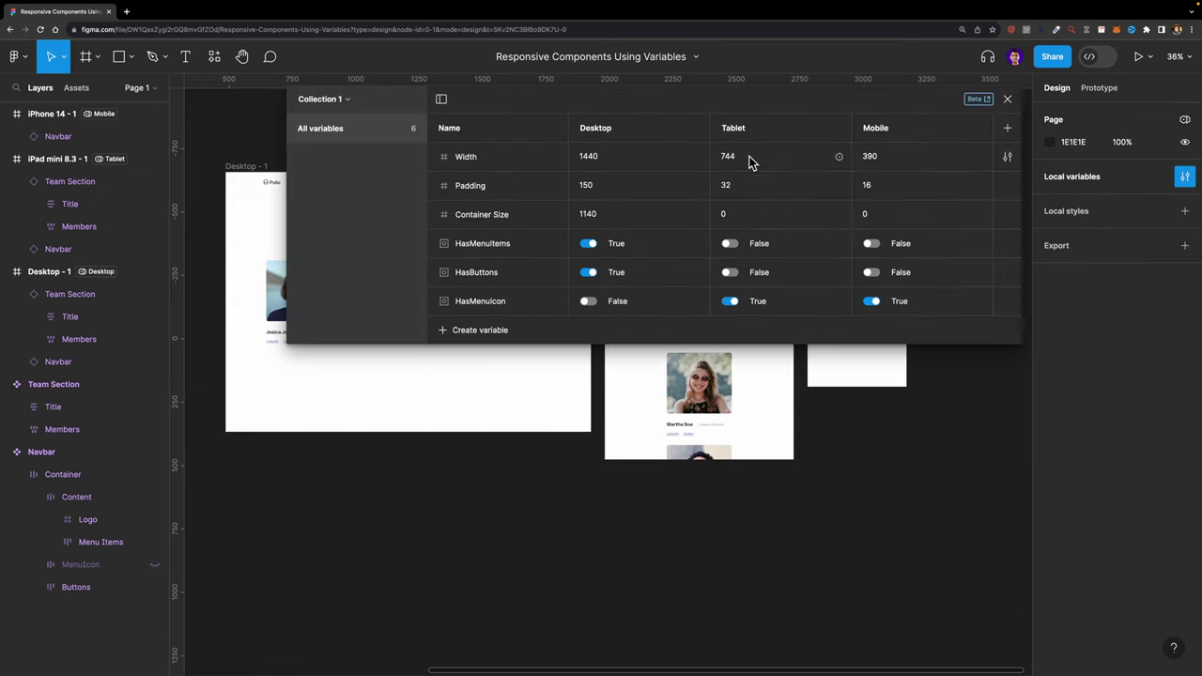
pyautogui.click(742, 218)
pyautogui.write('700')
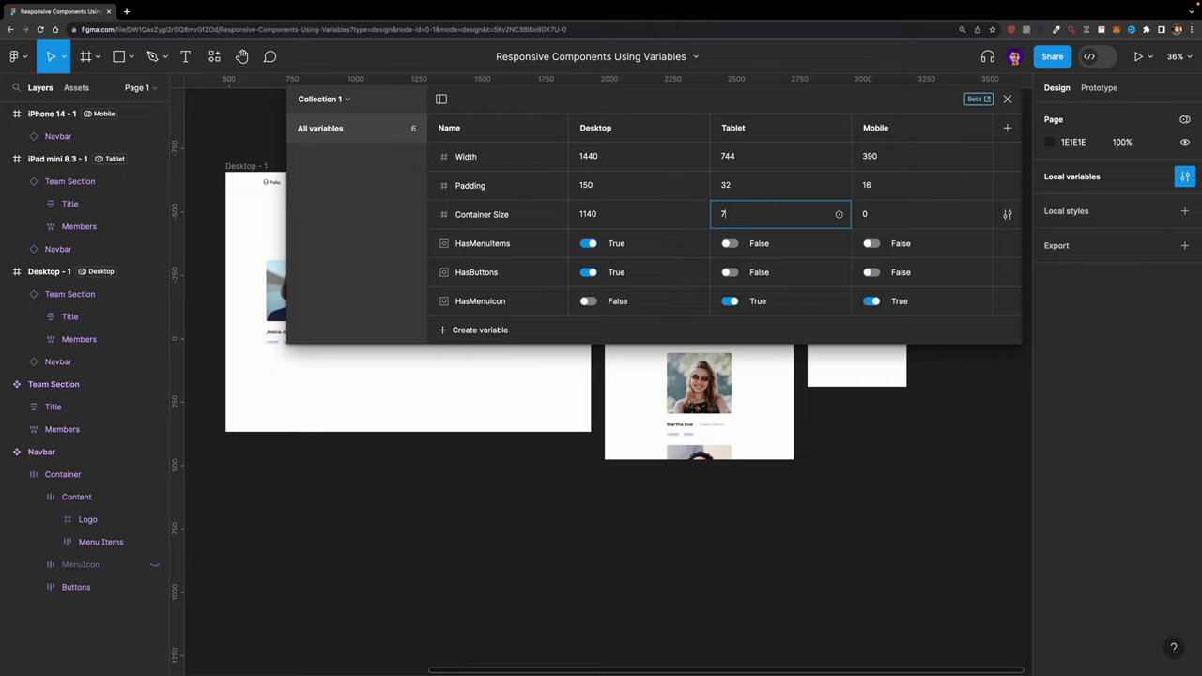
pyautogui.press('Return')
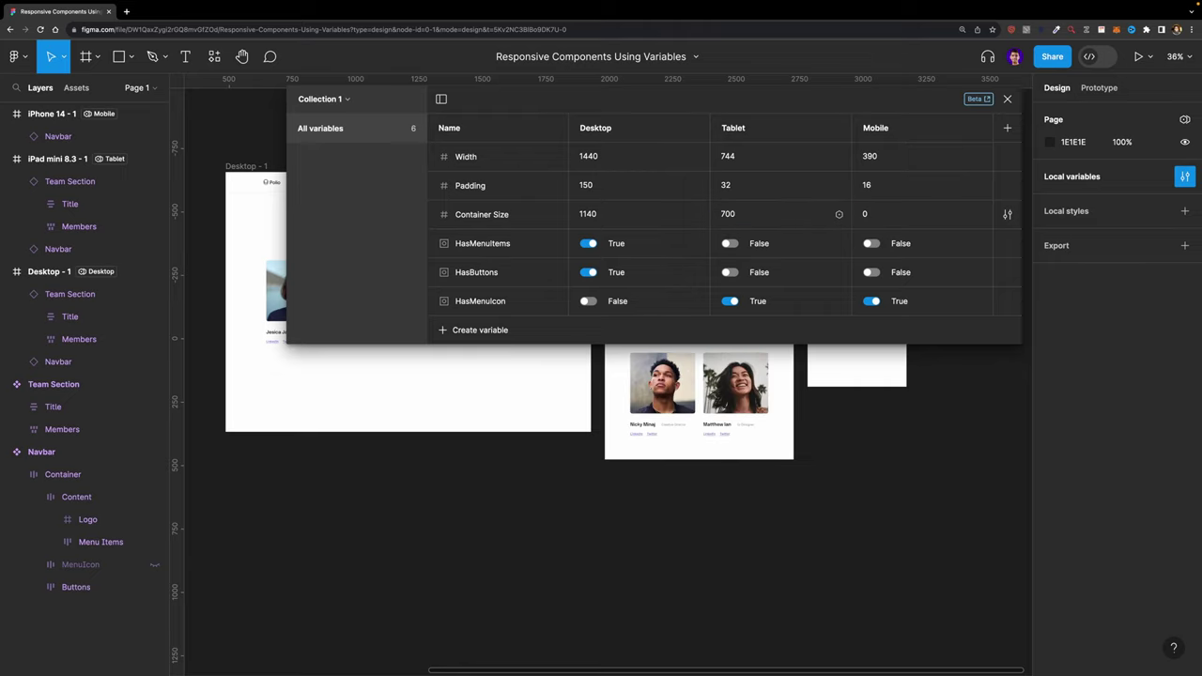
pyautogui.click(1008, 99)
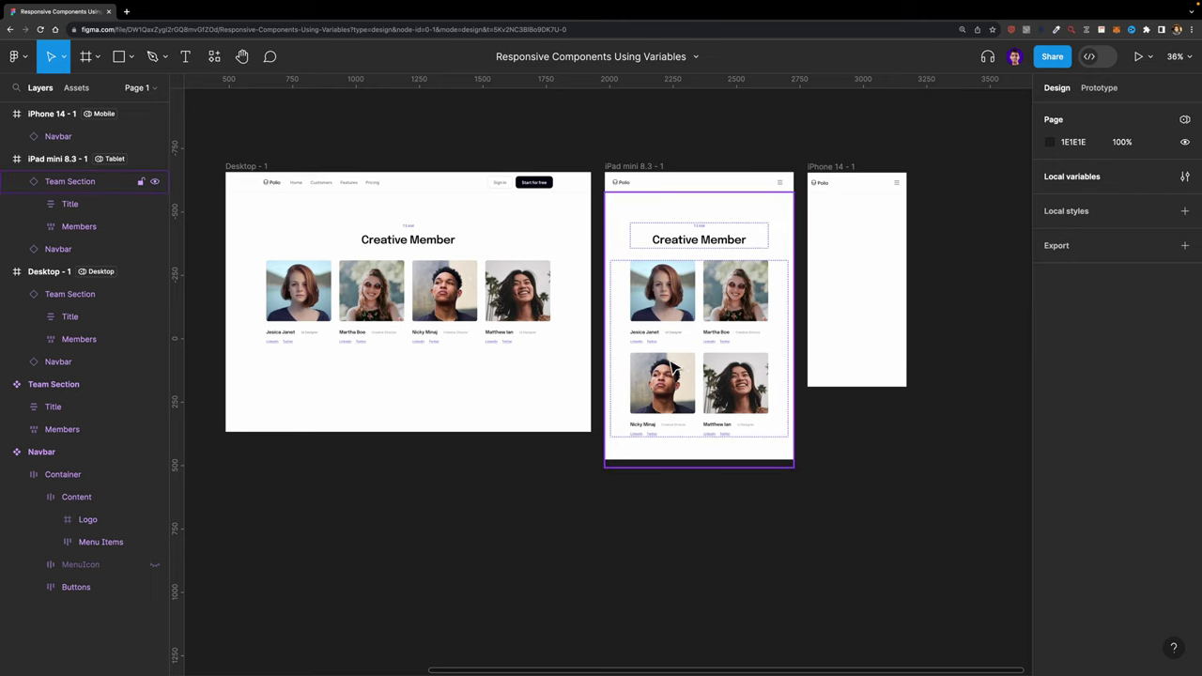
# - Extend the iPad mini 8.3 - 1 frame downward to a height of about 1295
pyautogui.click(631, 166)
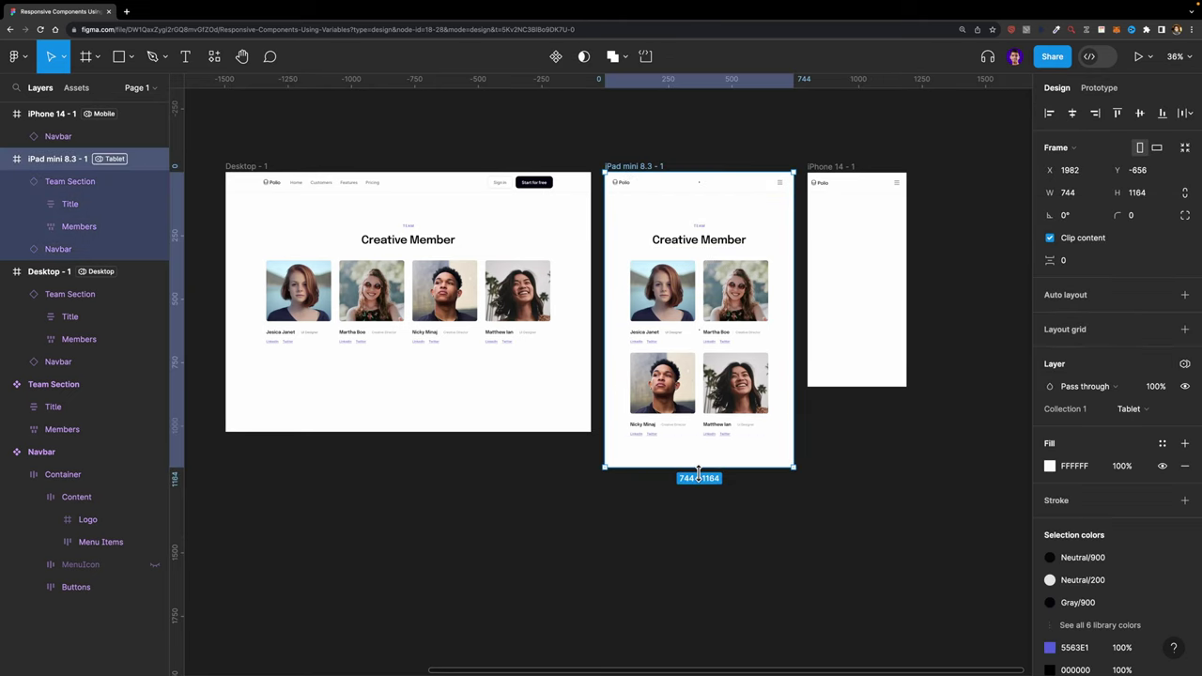
pyautogui.moveTo(698, 469); pyautogui.dragTo(699, 500)
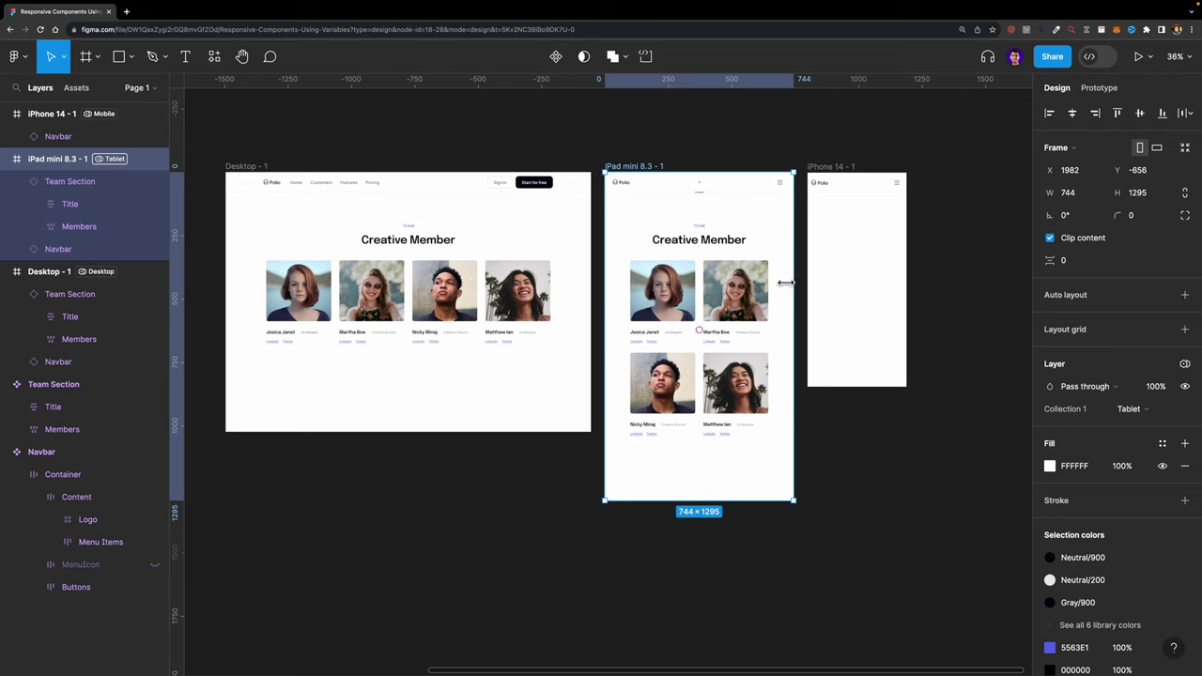
pyautogui.scroll(3, 749, 244)
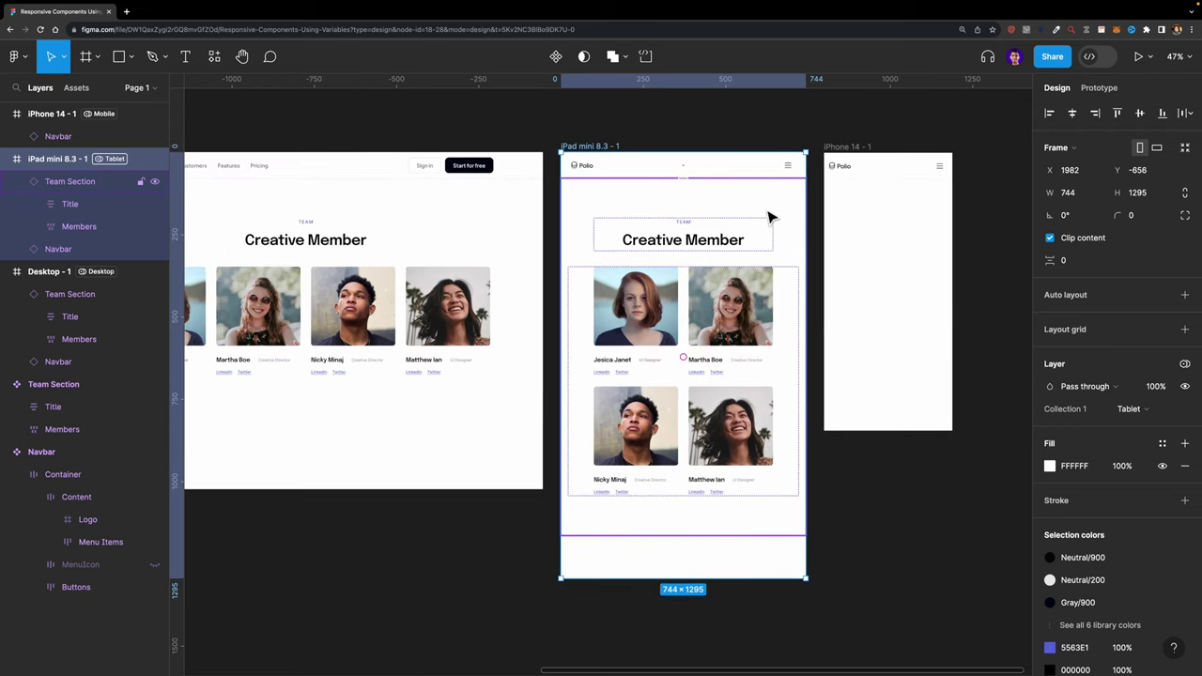
# - Copy the tablet Team Section into the iPhone 14 - 1 frame and extend that frame downward to a height of about 1440
pyautogui.click(768, 218)
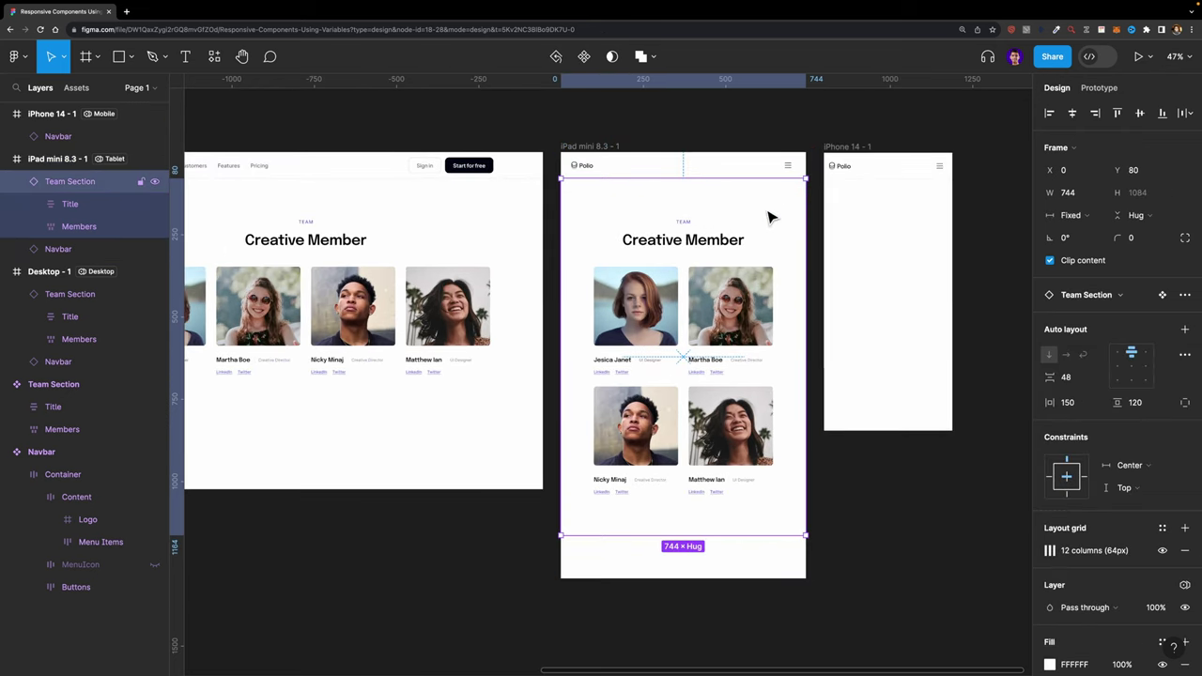
pyautogui.click(853, 153)
pyautogui.hotkey('ctrl', 'v')
pyautogui.scroll(-2, 857, 155)
pyautogui.click(862, 155)
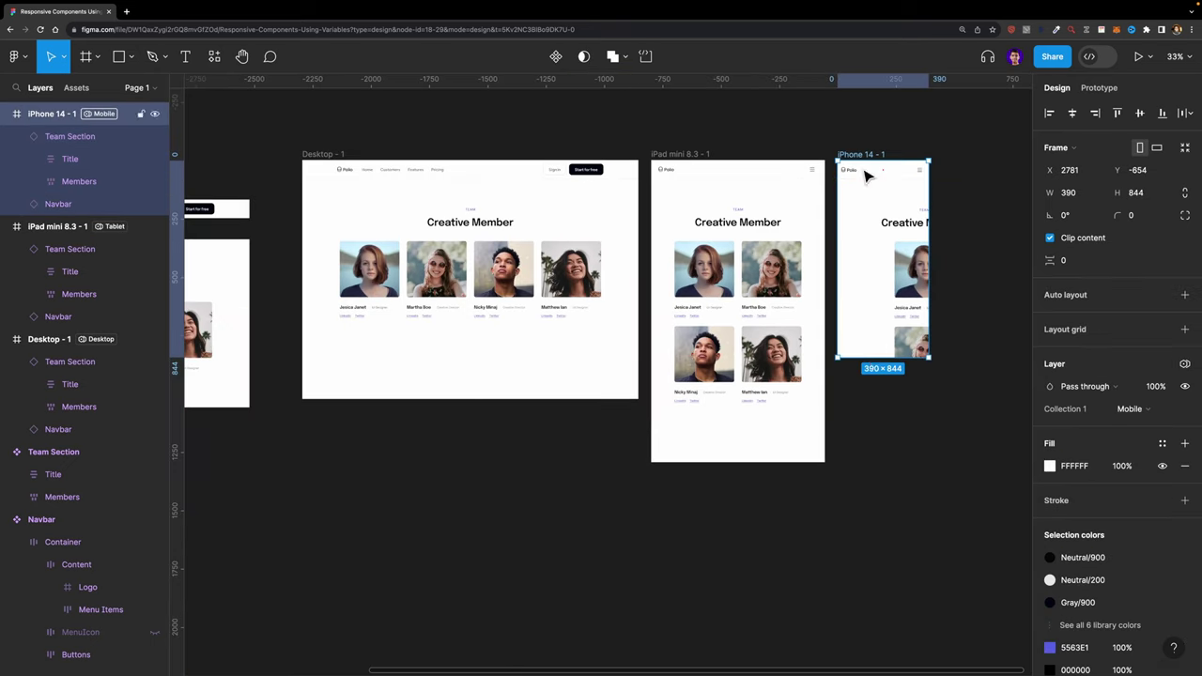
pyautogui.moveTo(874, 357); pyautogui.dragTo(874, 496)
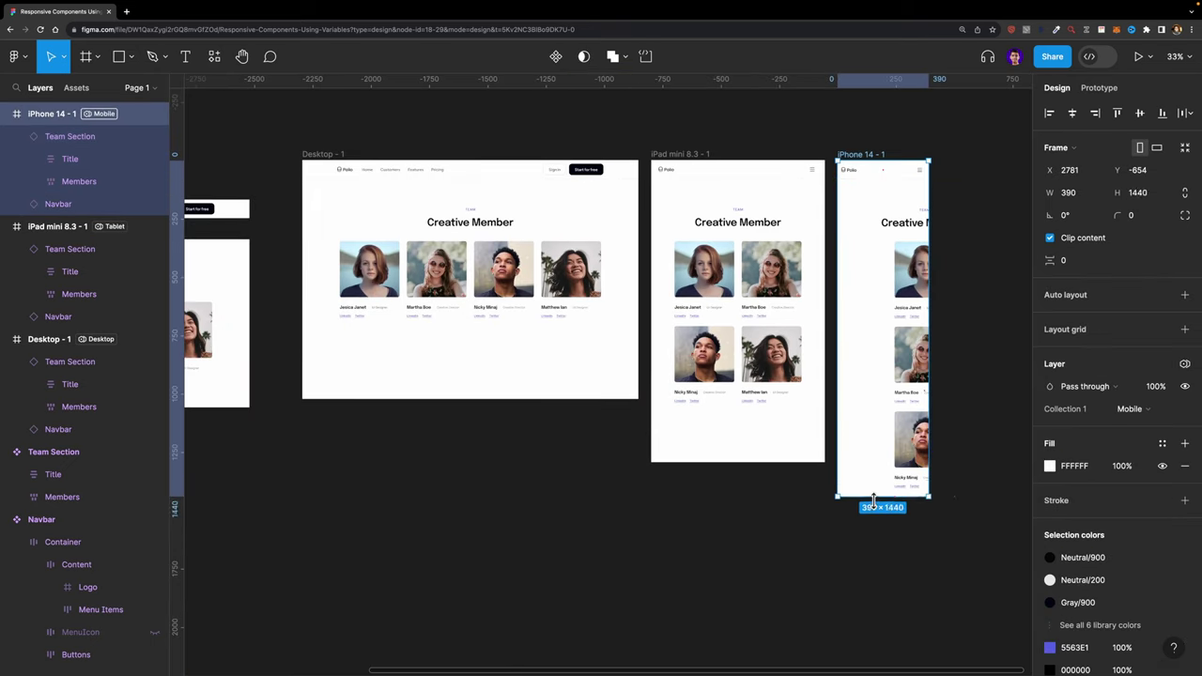
# - Resize the Team Section in the iPhone 14 - 1 frame to a width of 390, matching the frame
pyautogui.click(883, 282)
pyautogui.moveTo(929, 216); pyautogui.dragTo(936, 216)
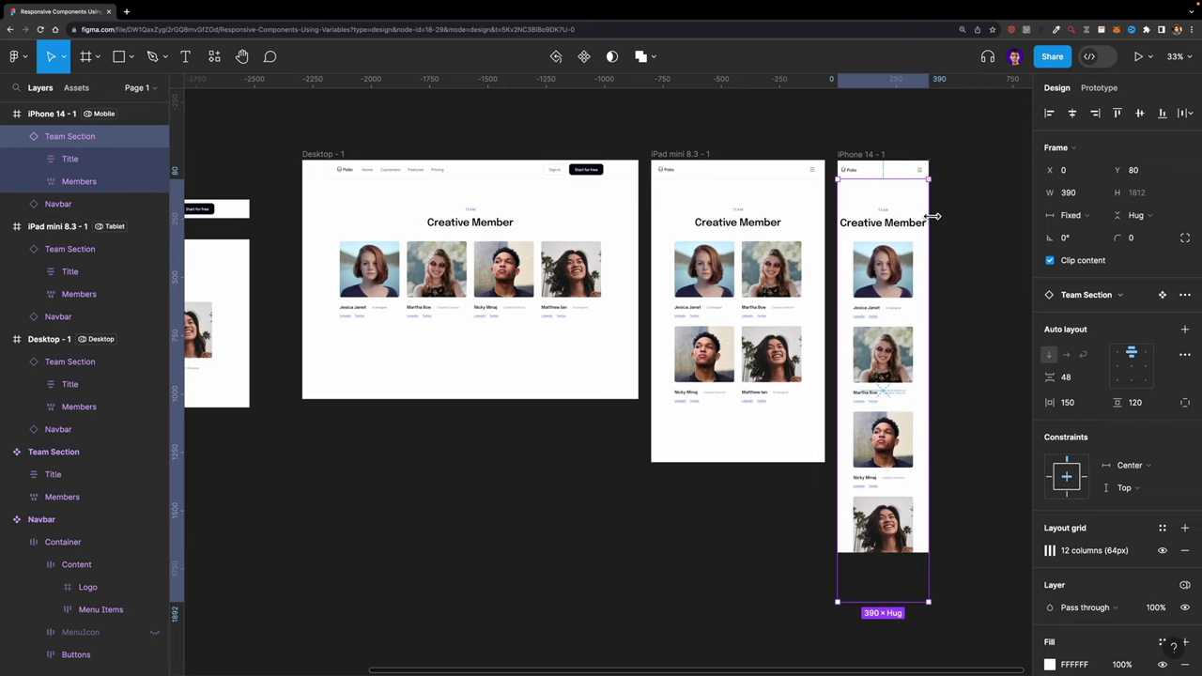
# - Bind the width of the main Team Section component to the Width variable
pyautogui.hscroll(-5, 563, 282)
pyautogui.scroll(3, 450, 263)
pyautogui.click(379, 235)
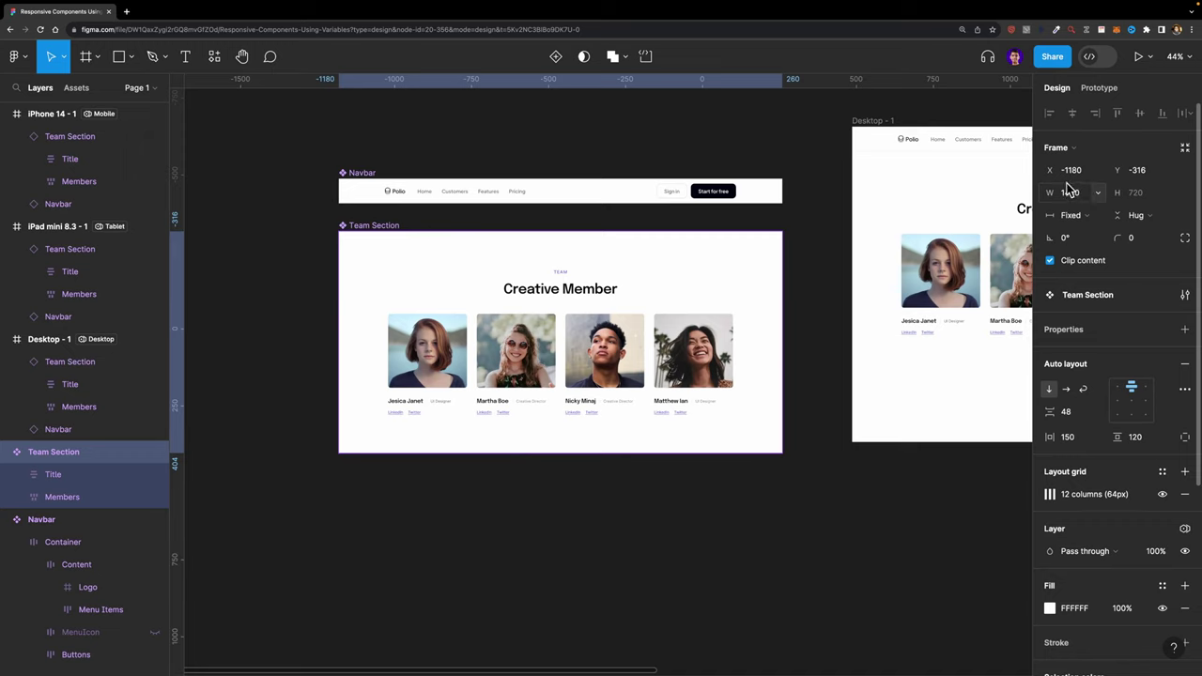
pyautogui.click(1096, 193)
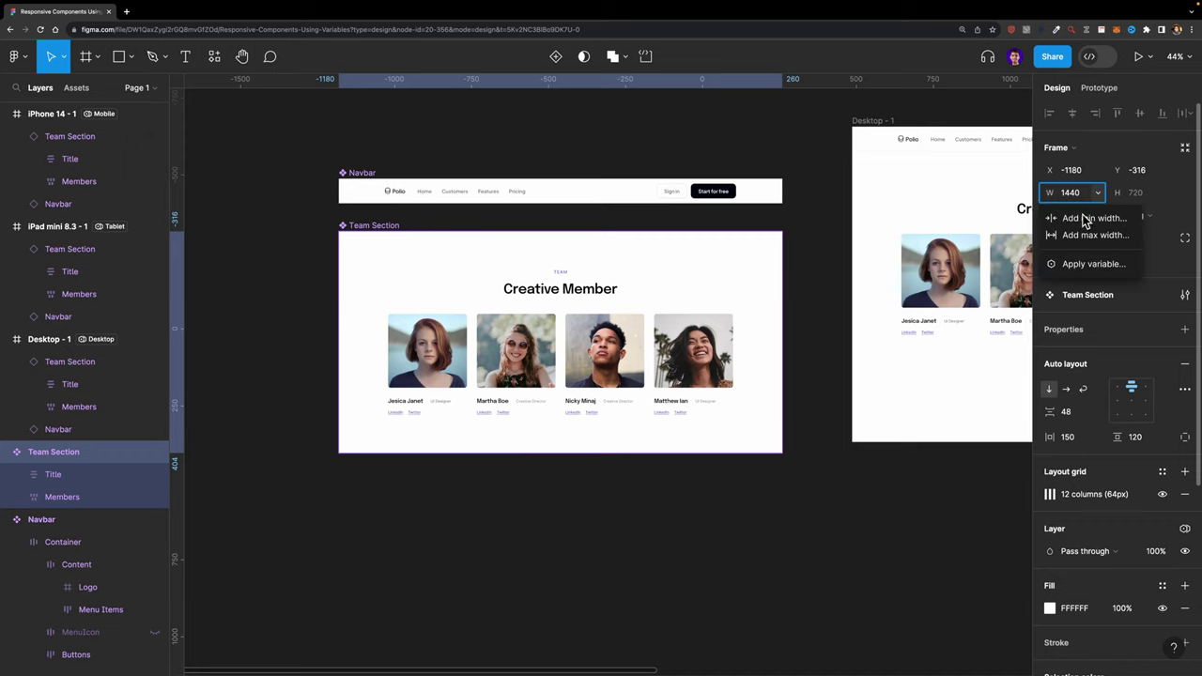
pyautogui.click(1081, 264)
pyautogui.click(1080, 278)
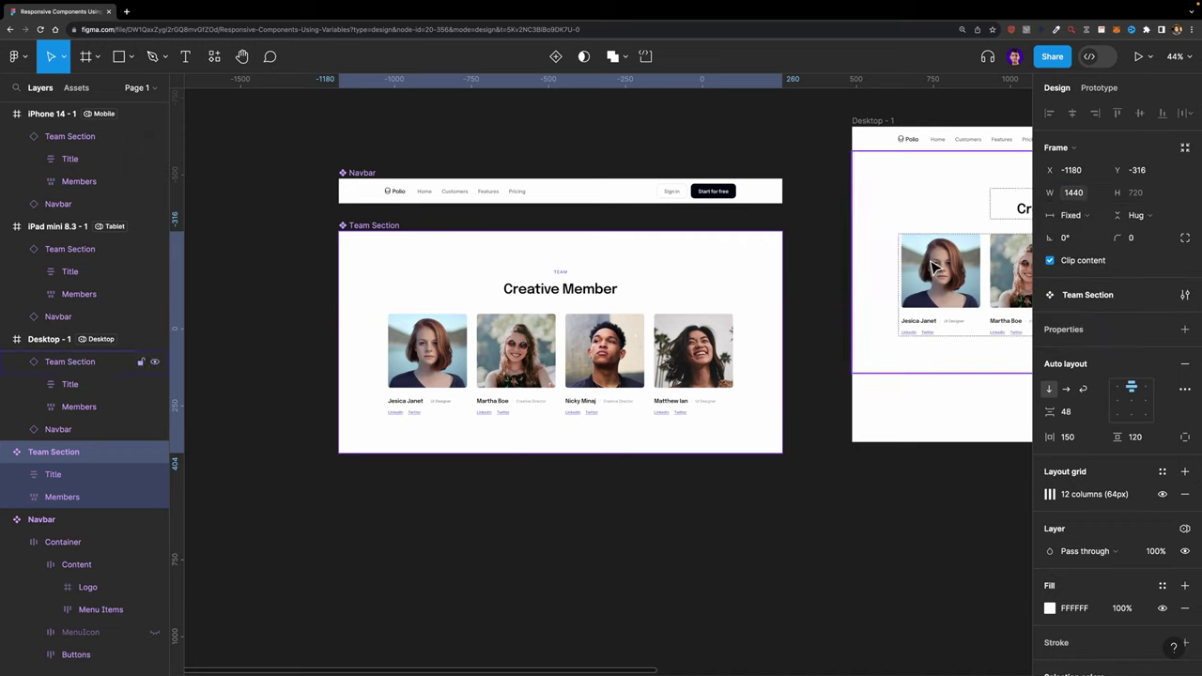
# - Centre the Team Section horizontally within the iPhone 14 - 1 frame
pyautogui.hscroll(5, 906, 257)
pyautogui.click(742, 230)
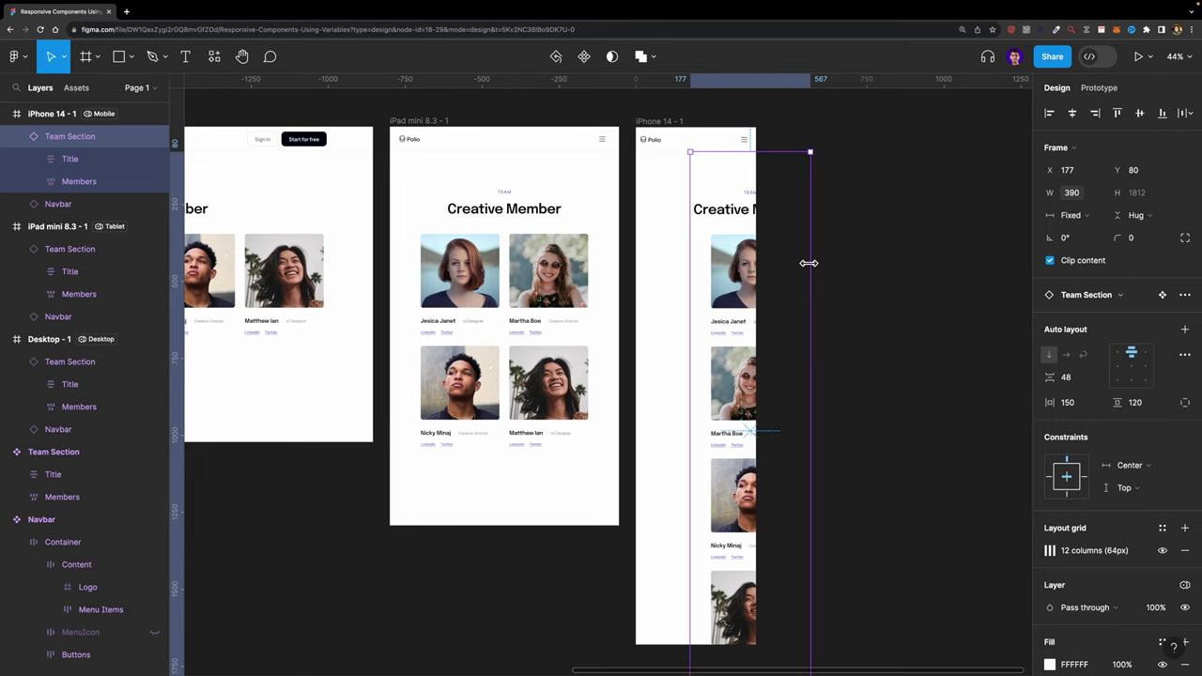
pyautogui.click(1071, 114)
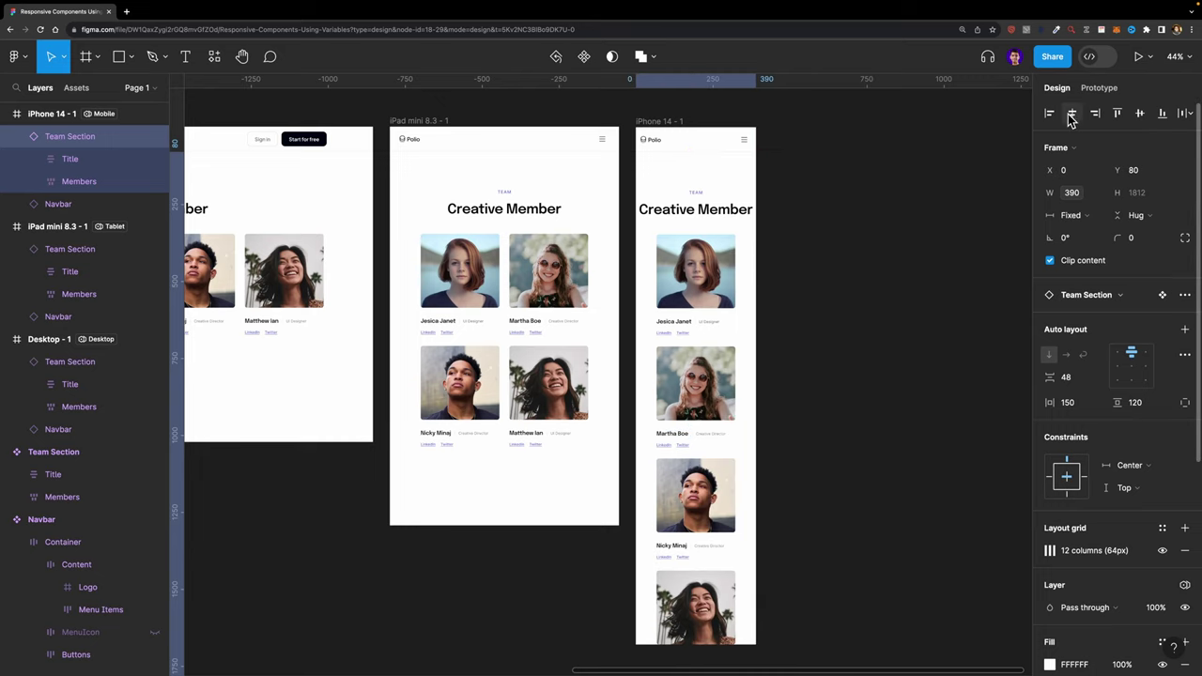
pyautogui.doubleClick(697, 212)
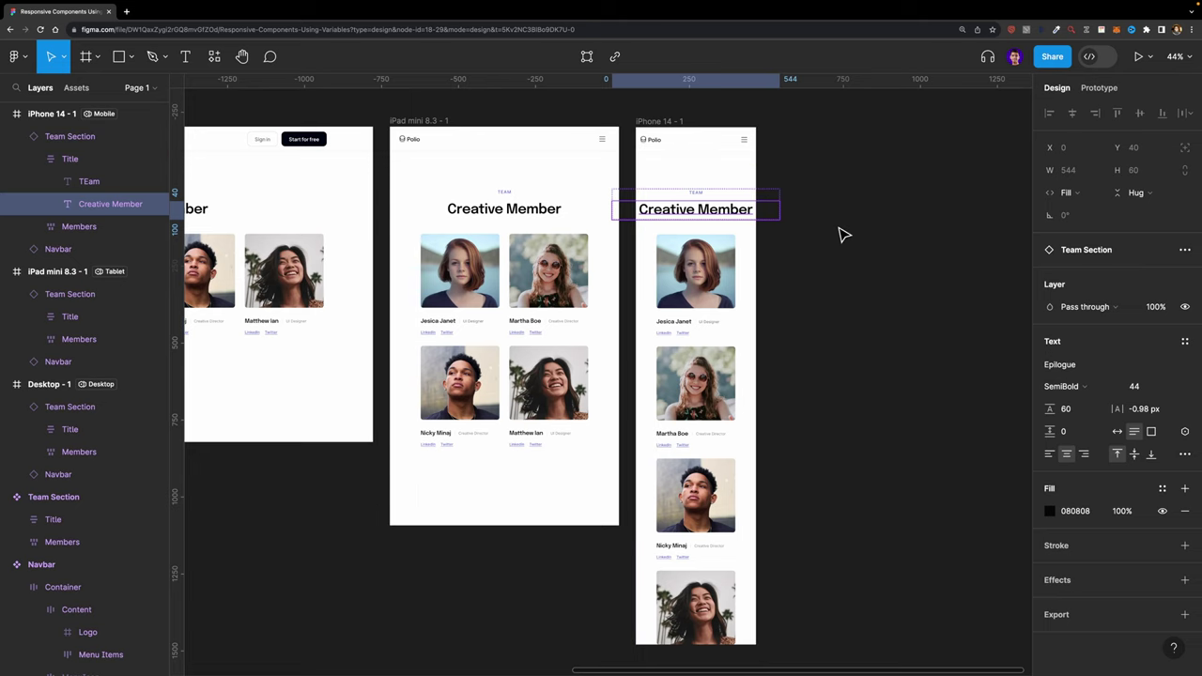
pyautogui.click(956, 289)
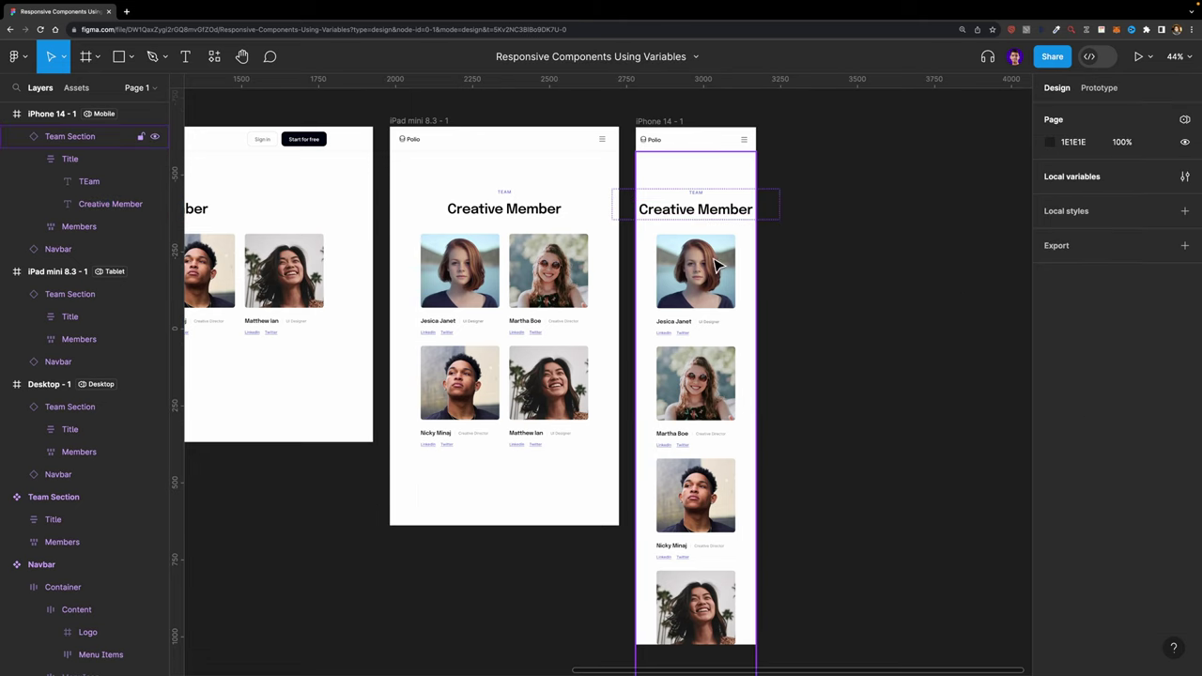
pyautogui.click(735, 267)
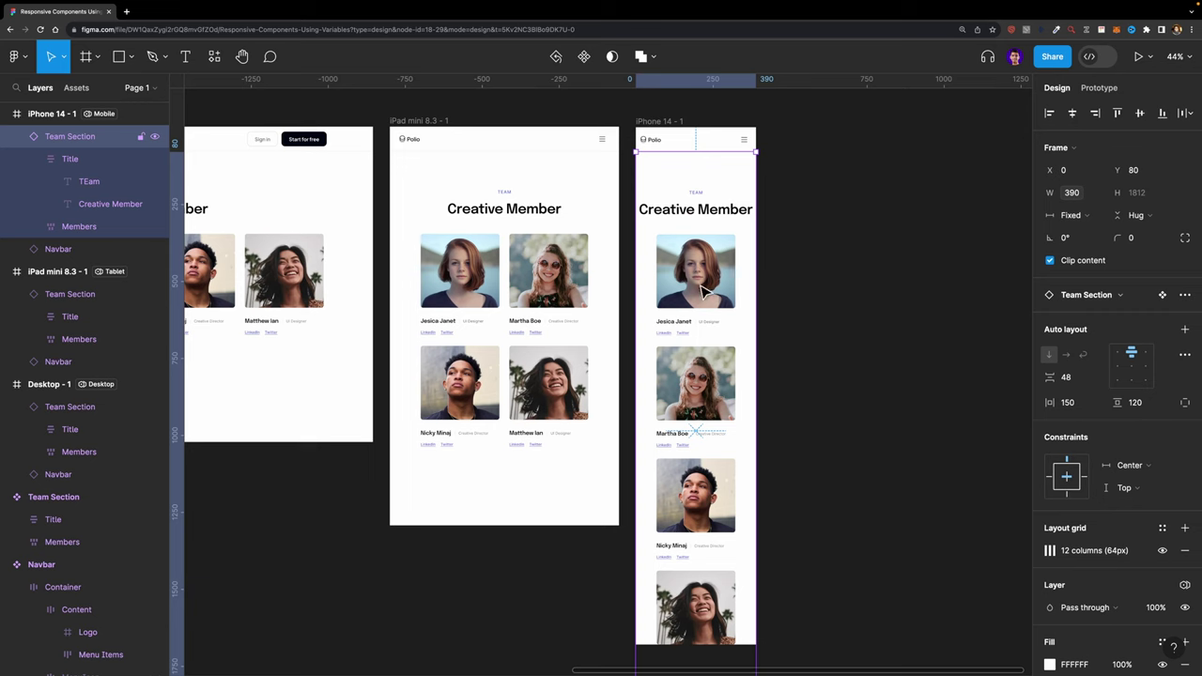
pyautogui.click(844, 214)
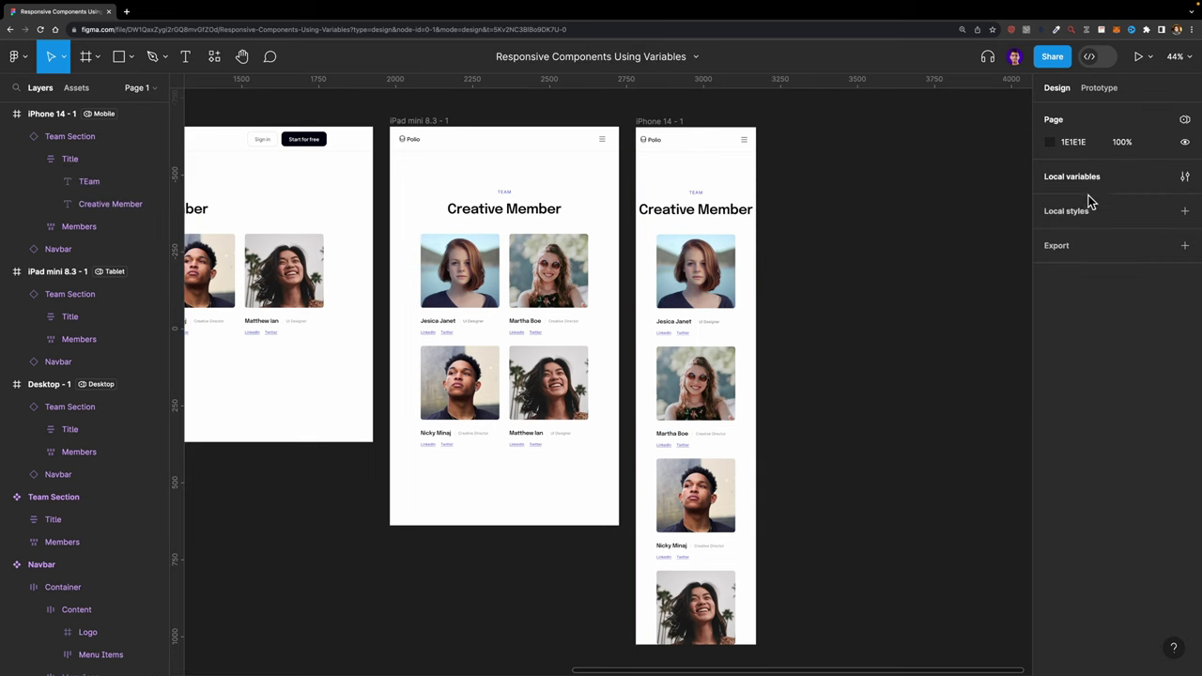
# - Set the Mobile value of the Container Size variable to 320 and close the variables window
pyautogui.click(1186, 178)
pyautogui.click(872, 220)
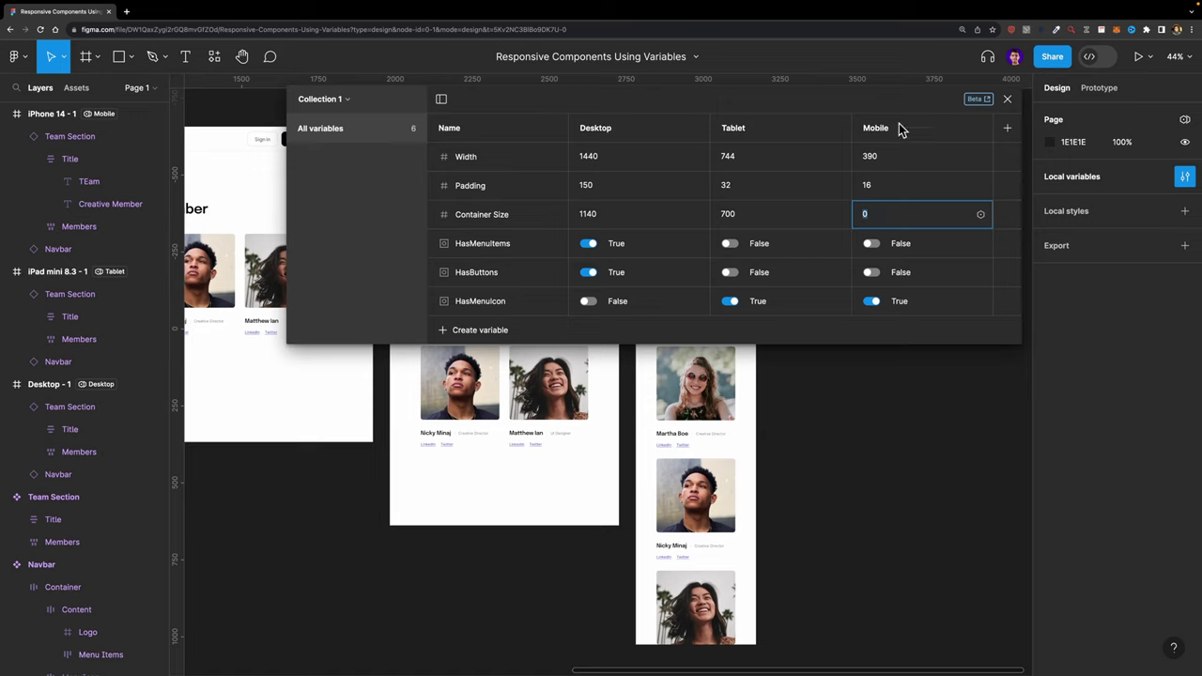
pyautogui.write('320')
pyautogui.press('Return')
pyautogui.click(1007, 98)
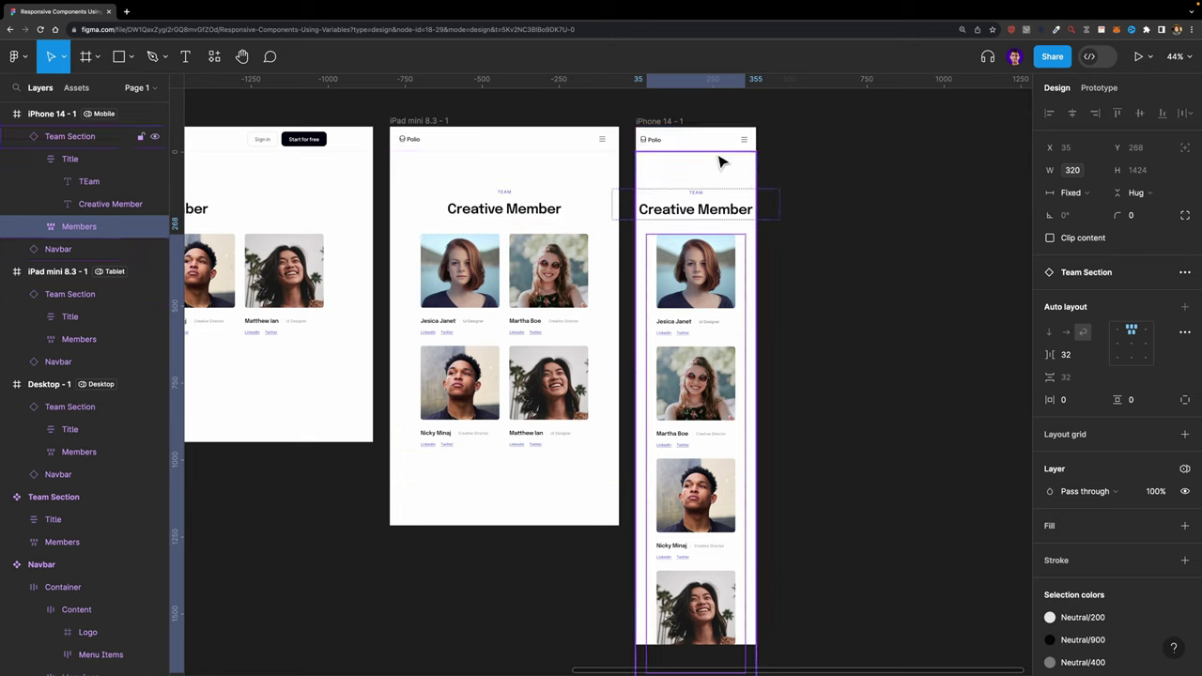
# - Extend the iPhone 14 - 1 frame further downward to fit the last member of the Team Section
pyautogui.scroll(-3, 719, 162)
pyautogui.click(690, 130)
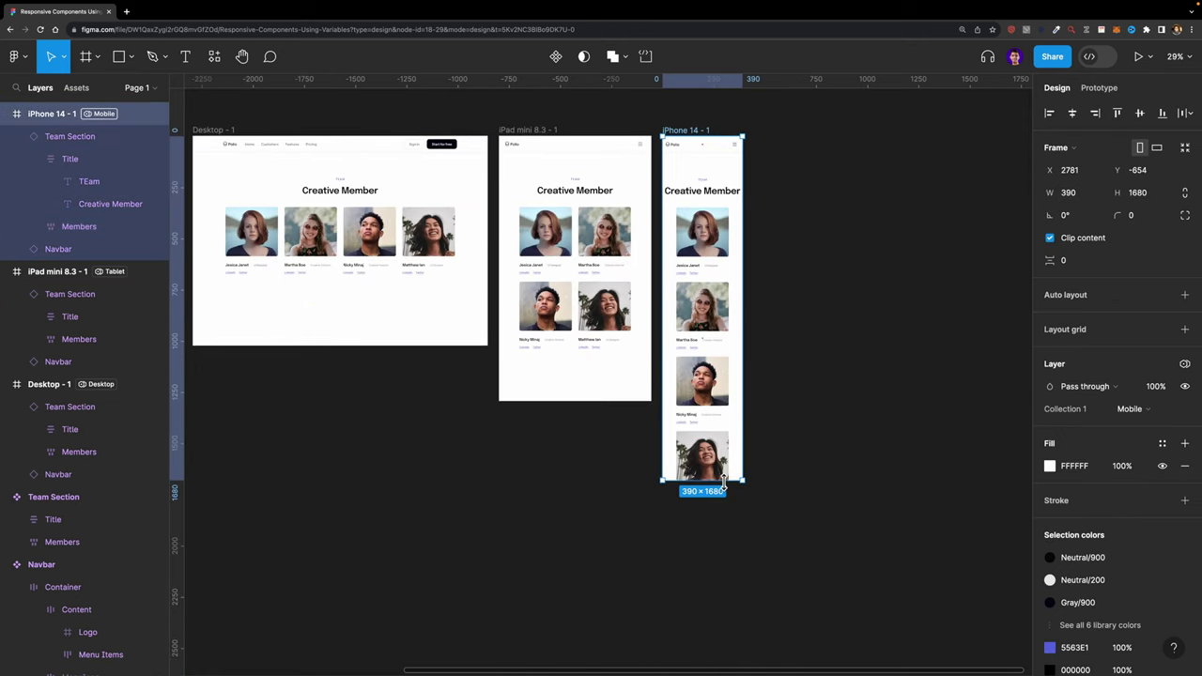
pyautogui.moveTo(722, 498); pyautogui.dragTo(721, 569)
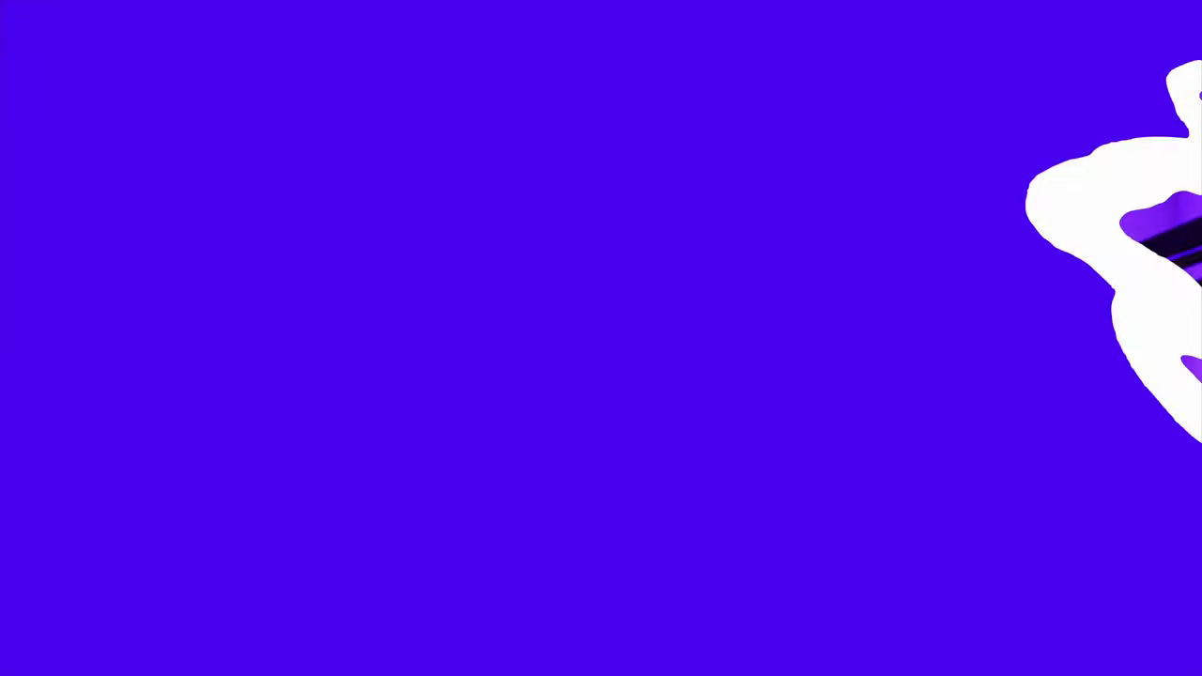